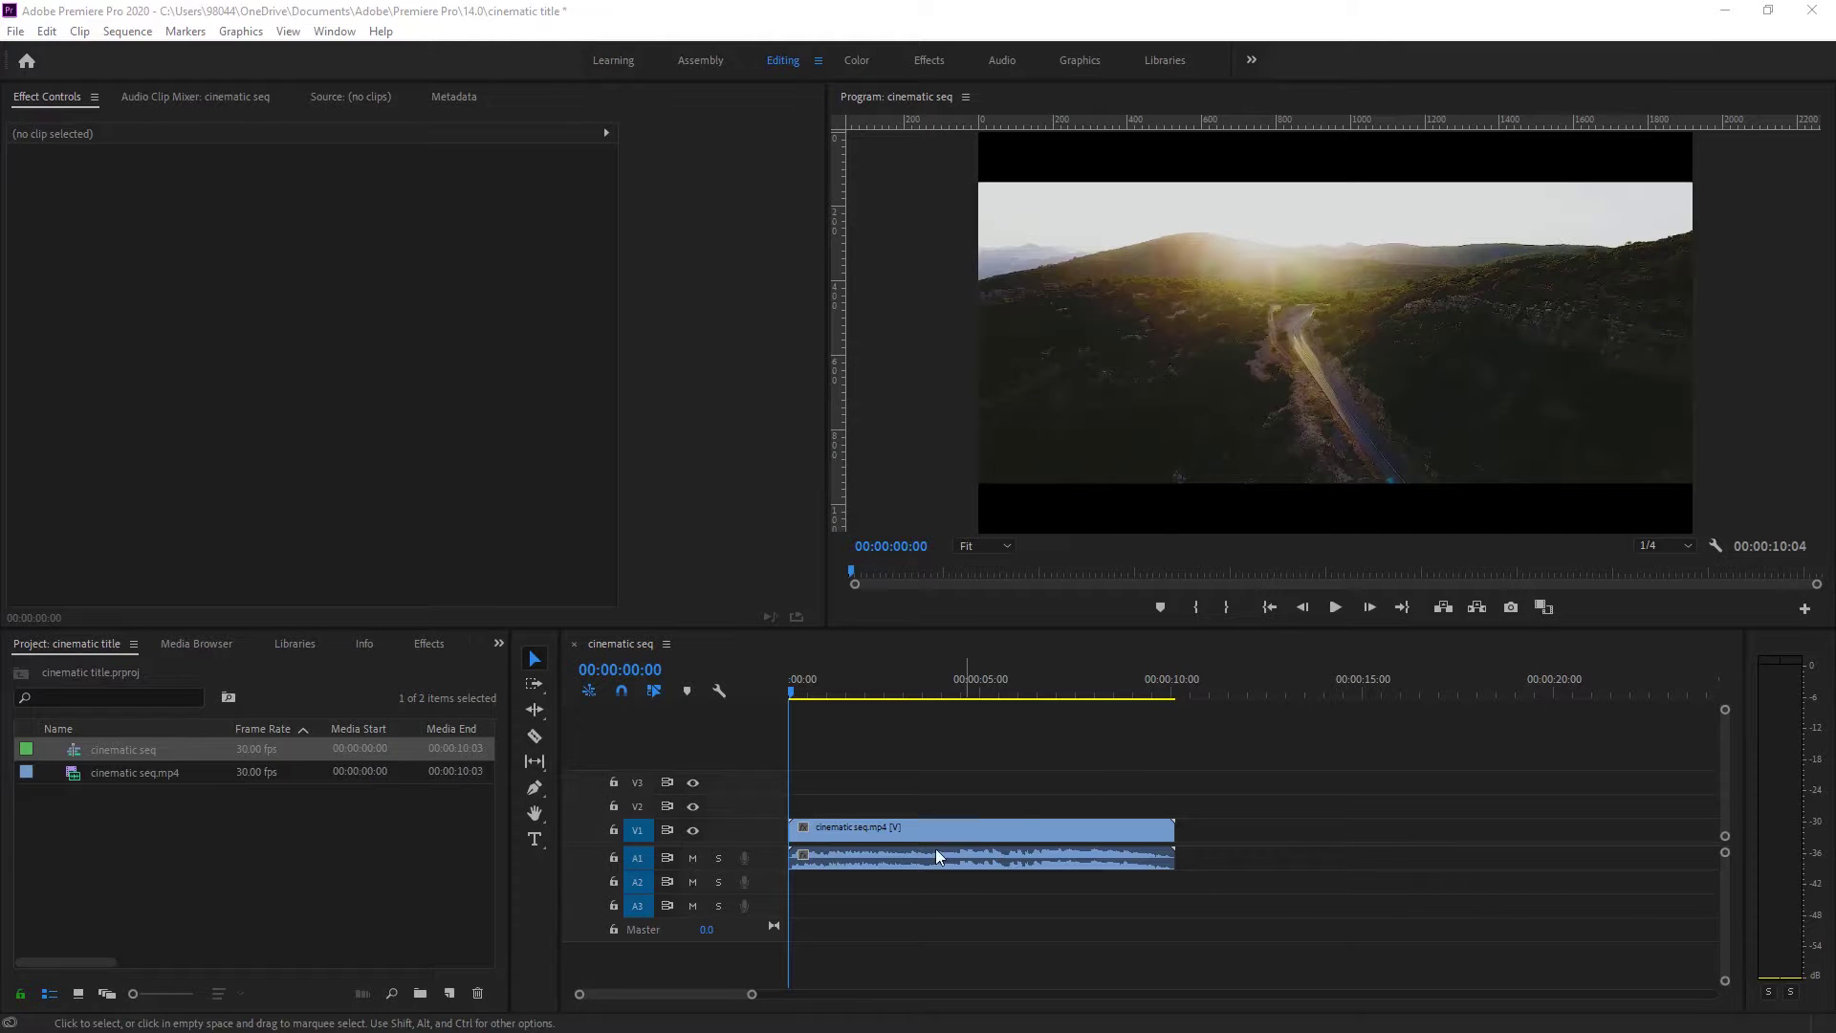
- Create a text graphic reading 'Ciematic title' over the drone footage in the Program monitor
{"action": "left_click", "coordinate": [536, 842]}
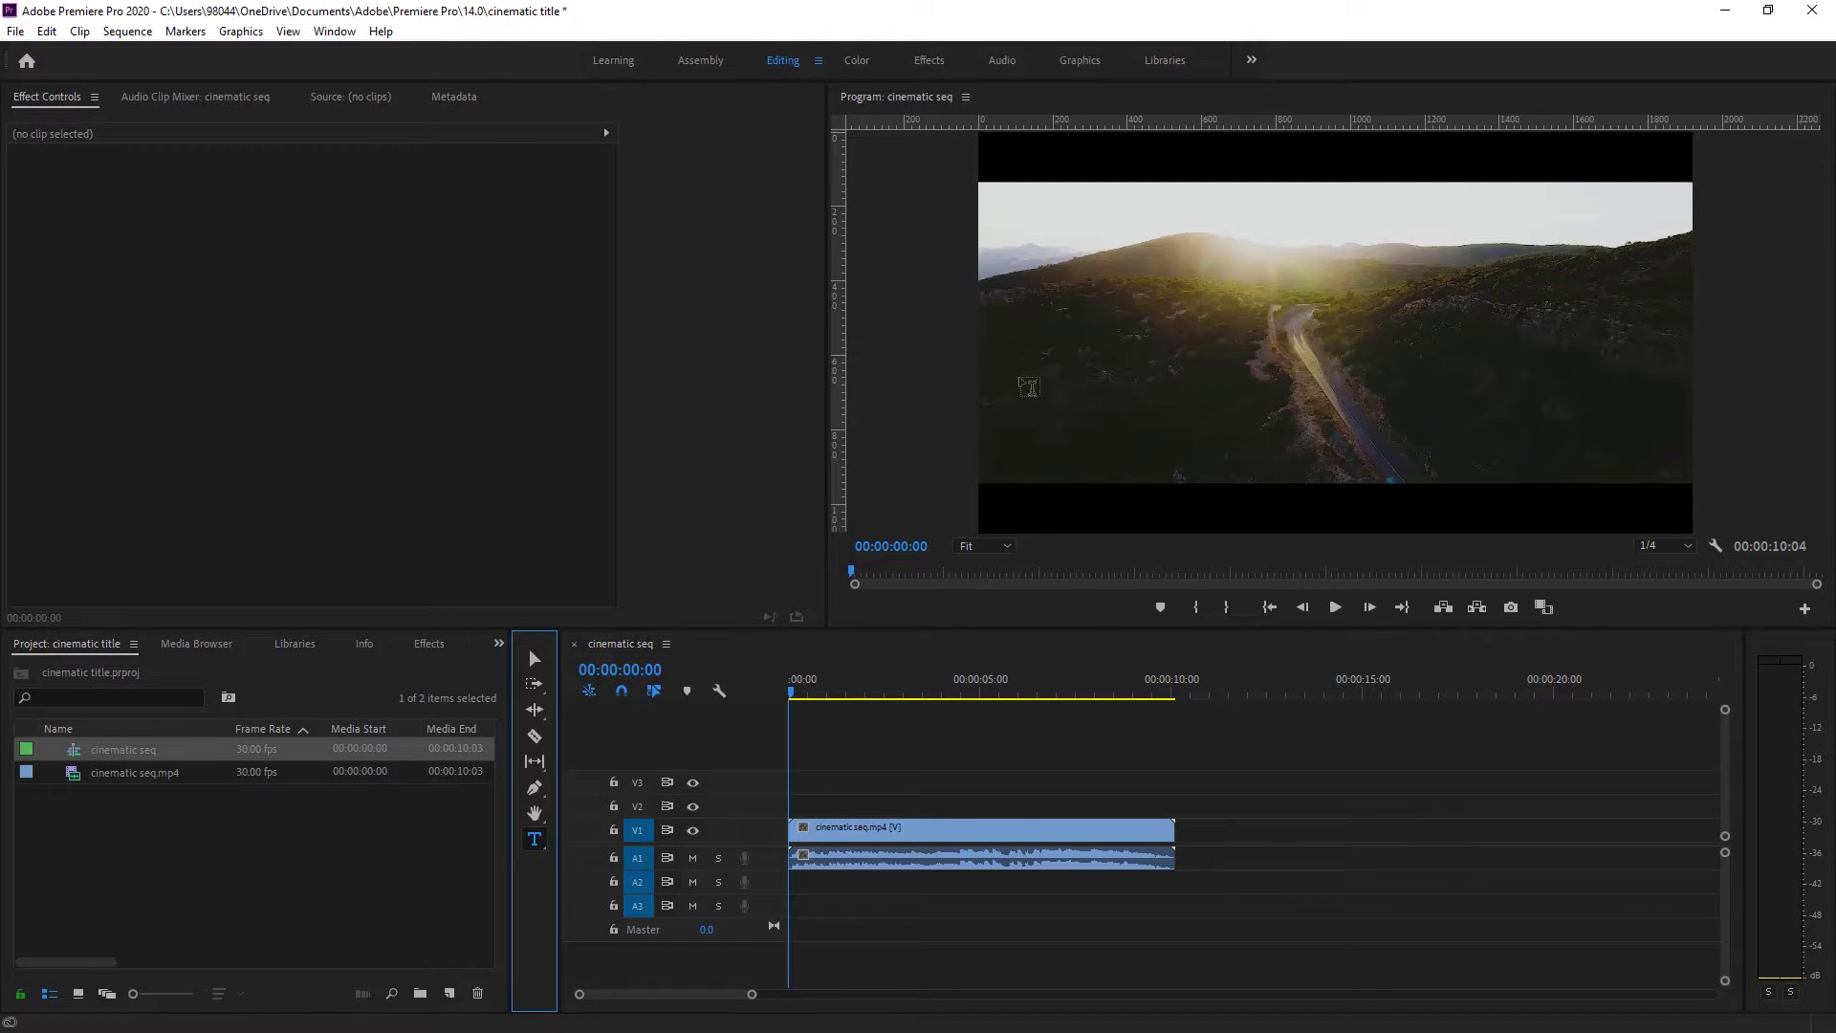
{"action": "left_click", "coordinate": [1062, 342]}
{"action": "left_click", "coordinate": [1075, 345]}
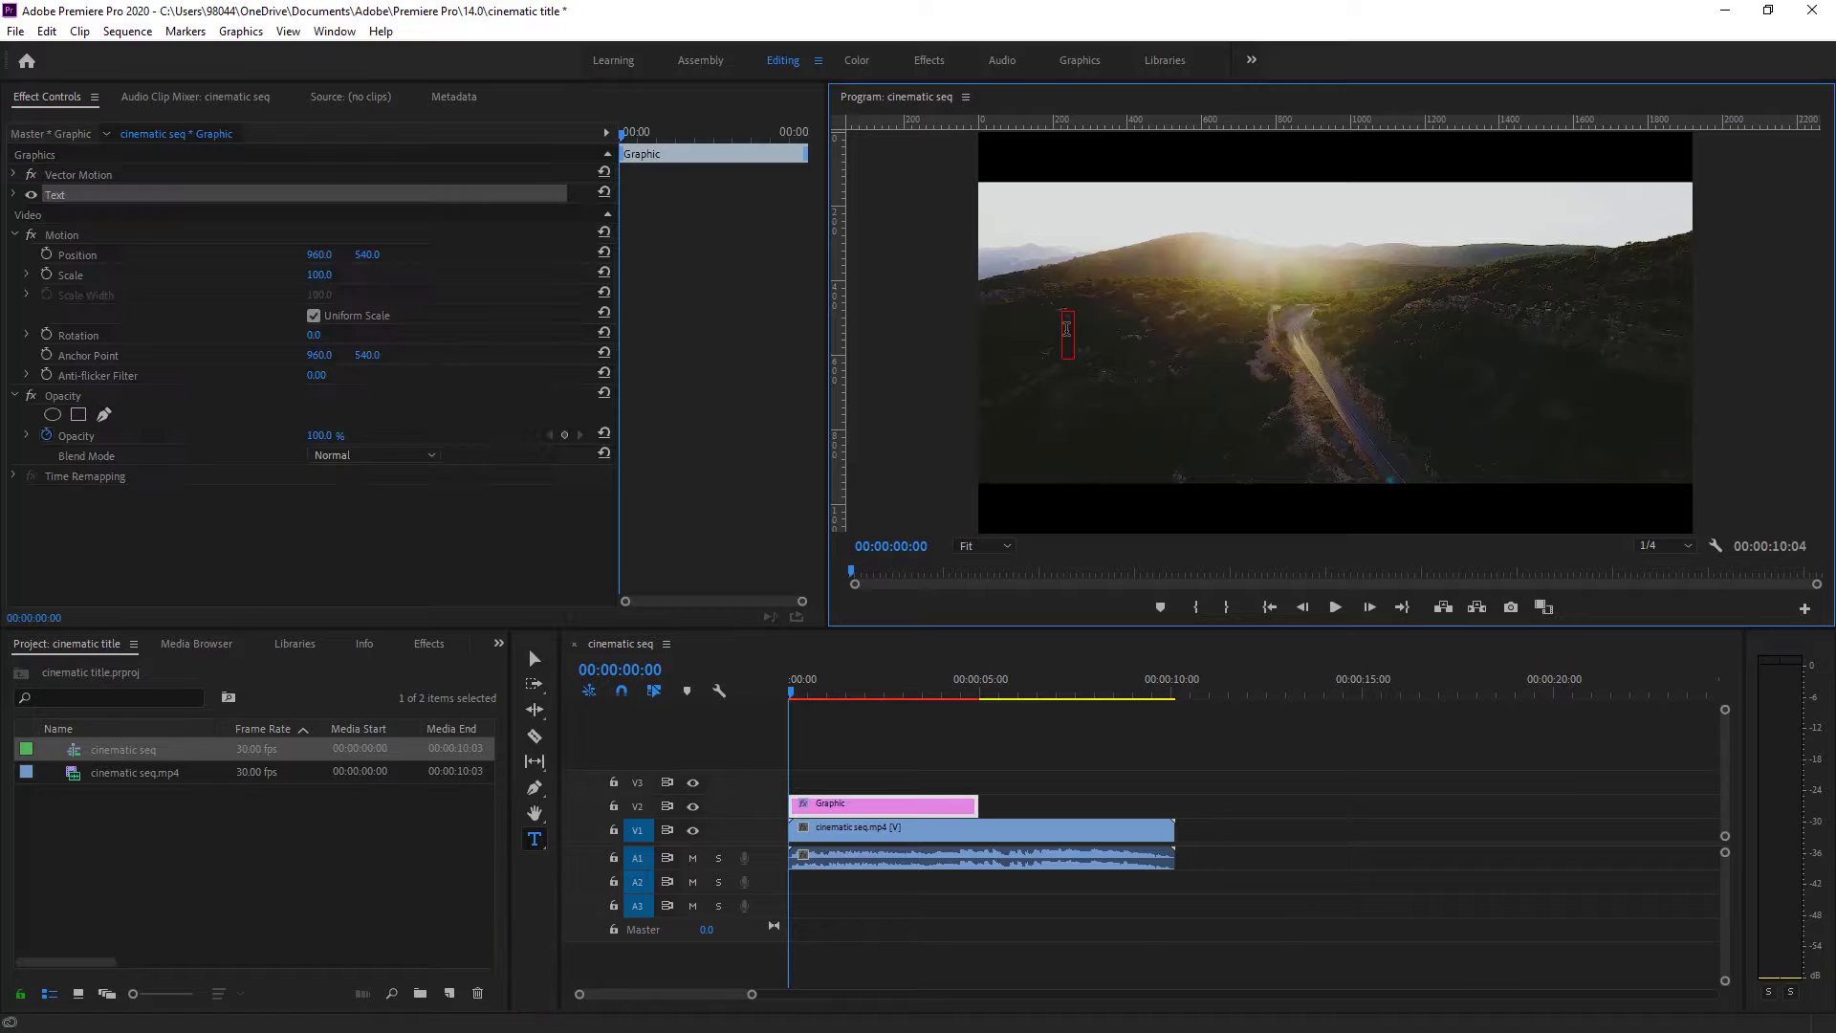
{"action": "type", "text": "Ci"}
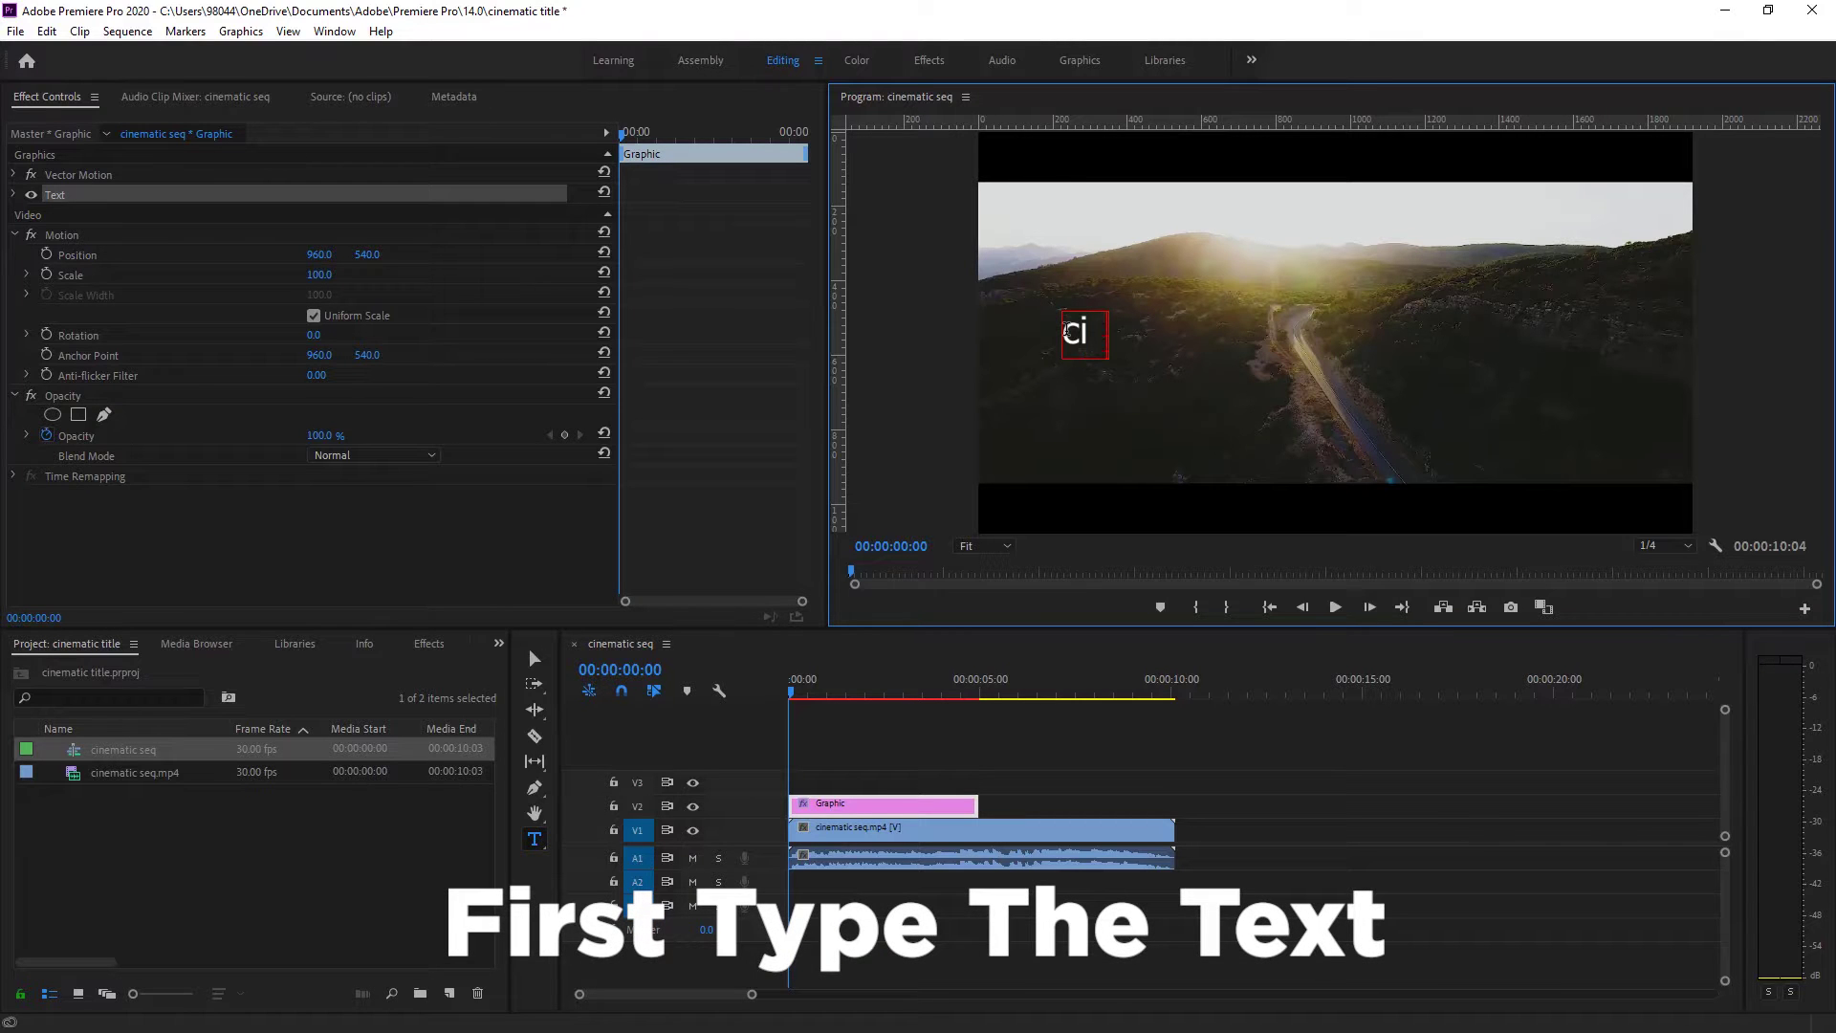
{"action": "type", "text": "nema"}
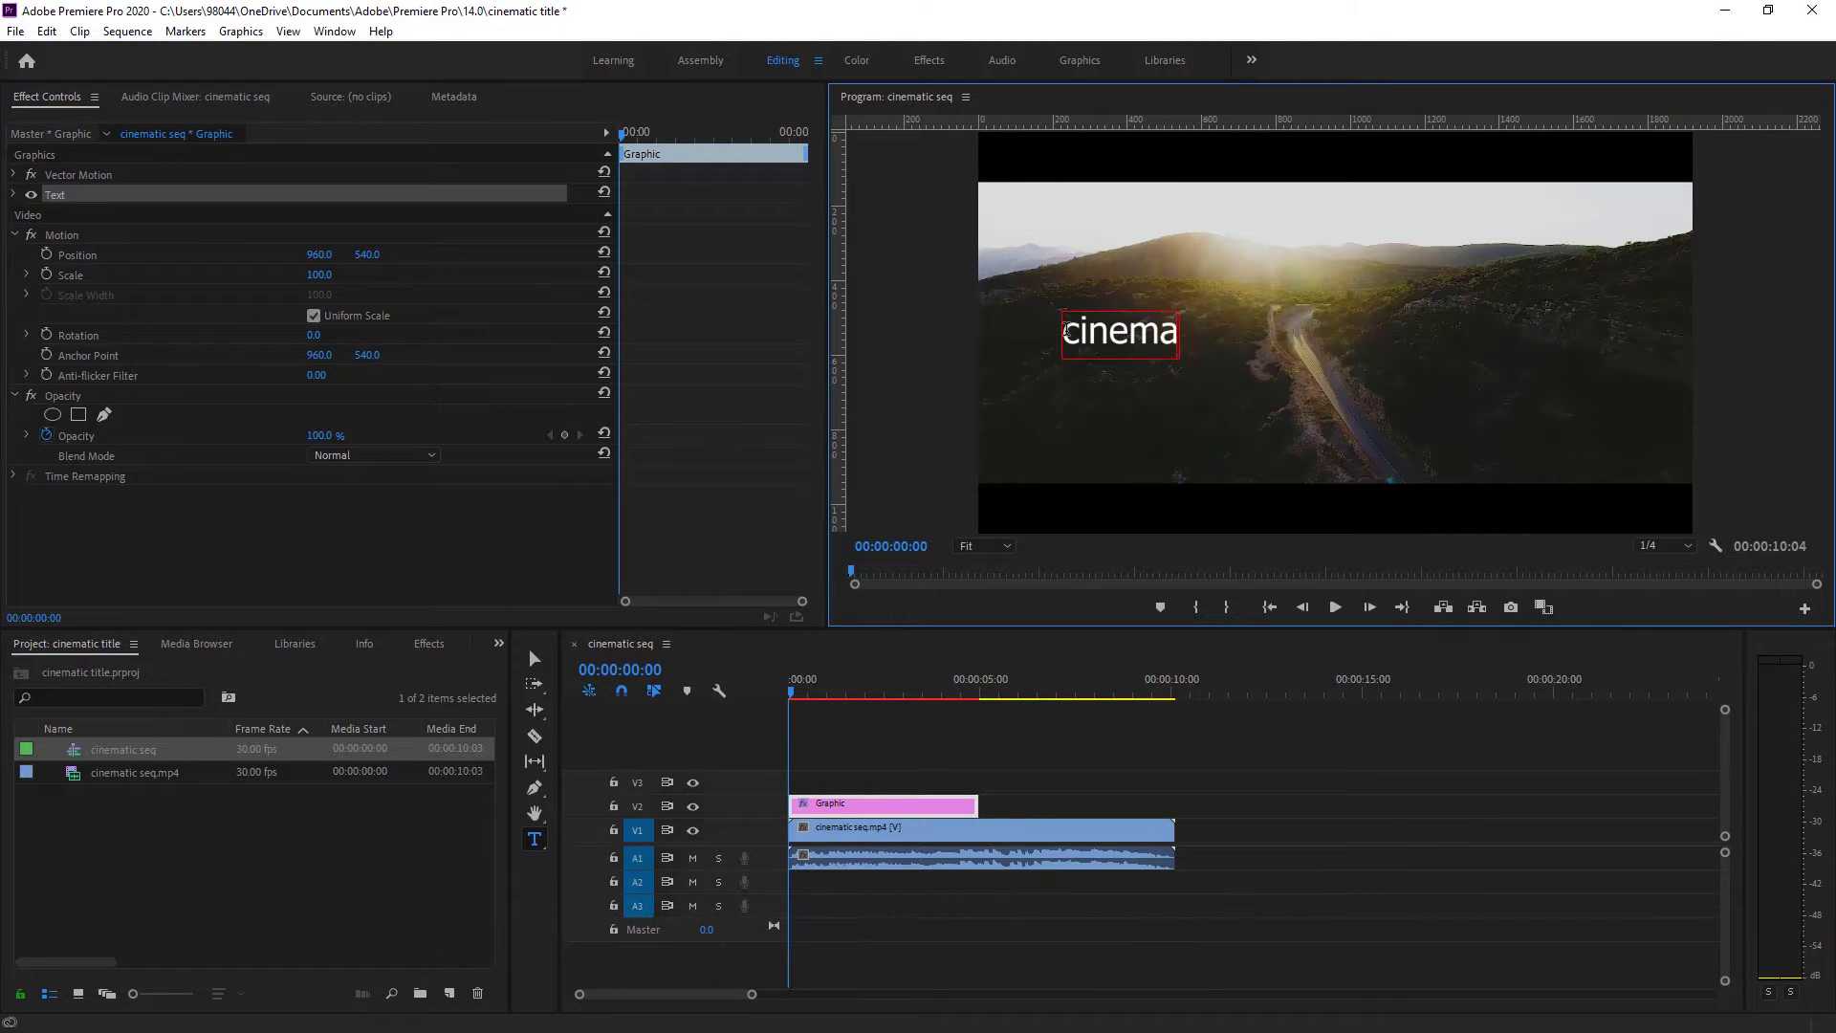
{"action": "type", "text": "tic title"}
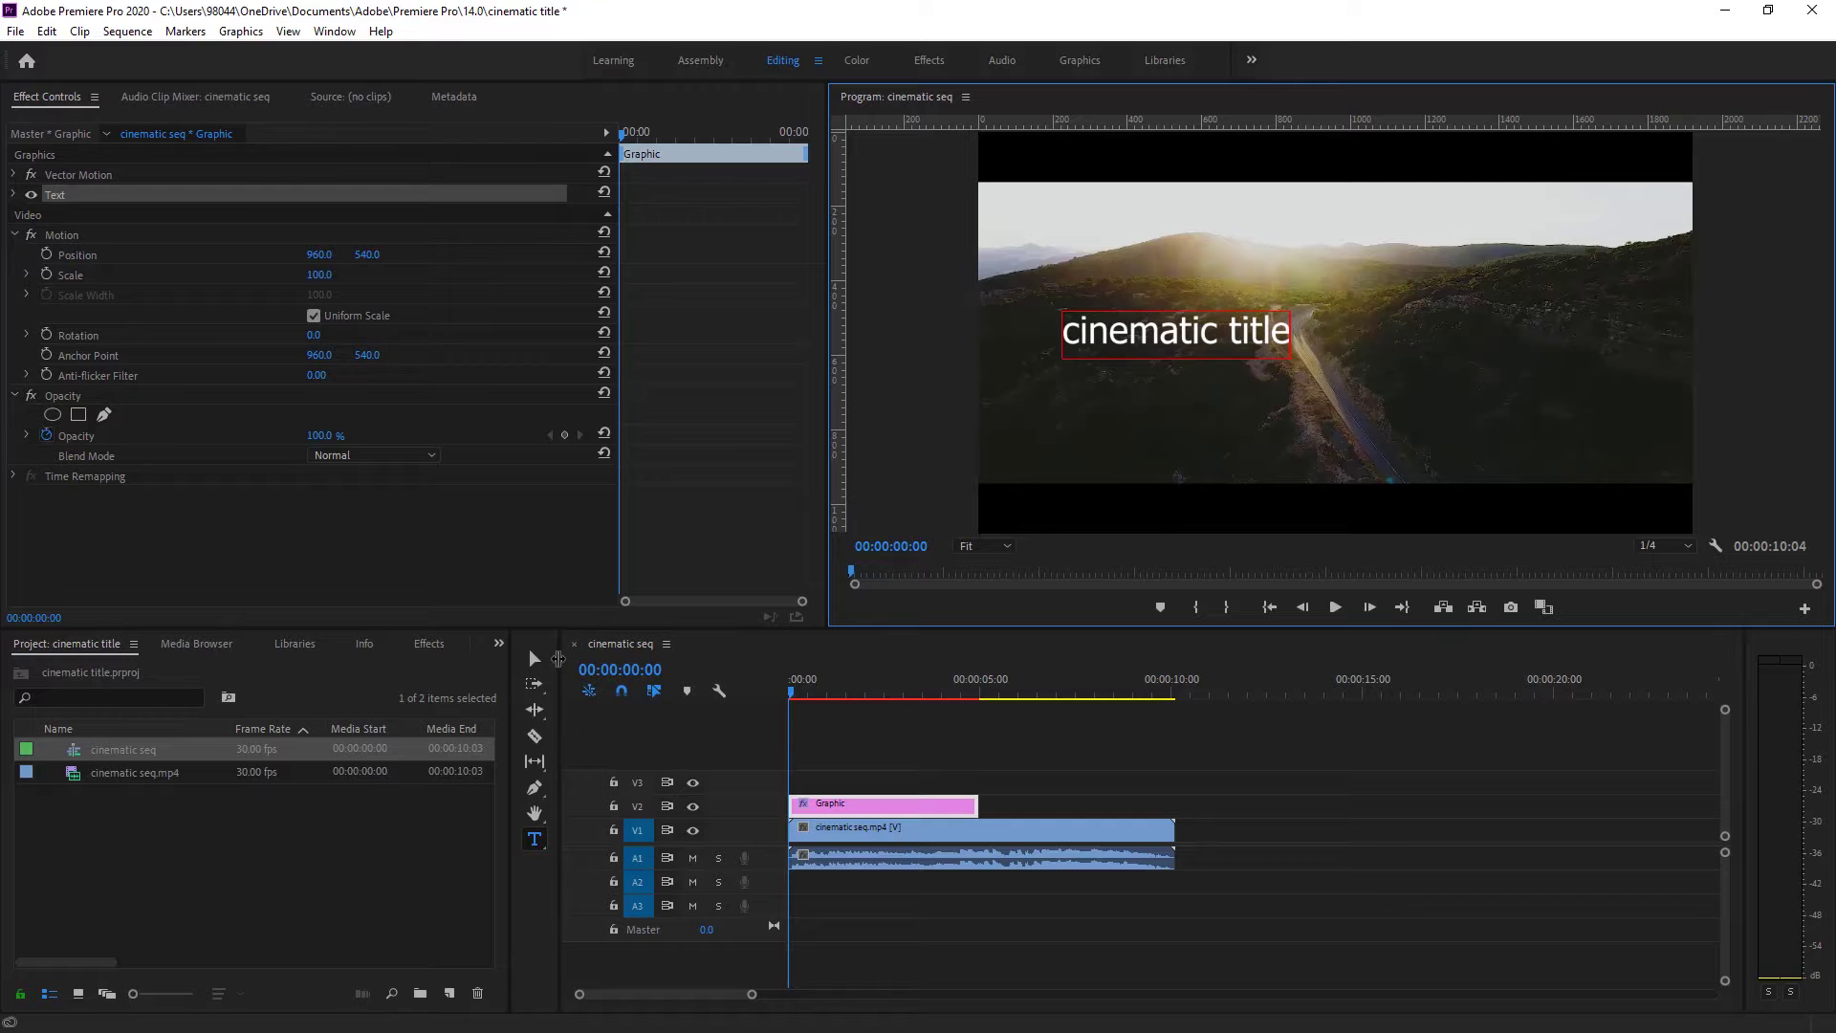
{"action": "left_click", "coordinate": [534, 657]}
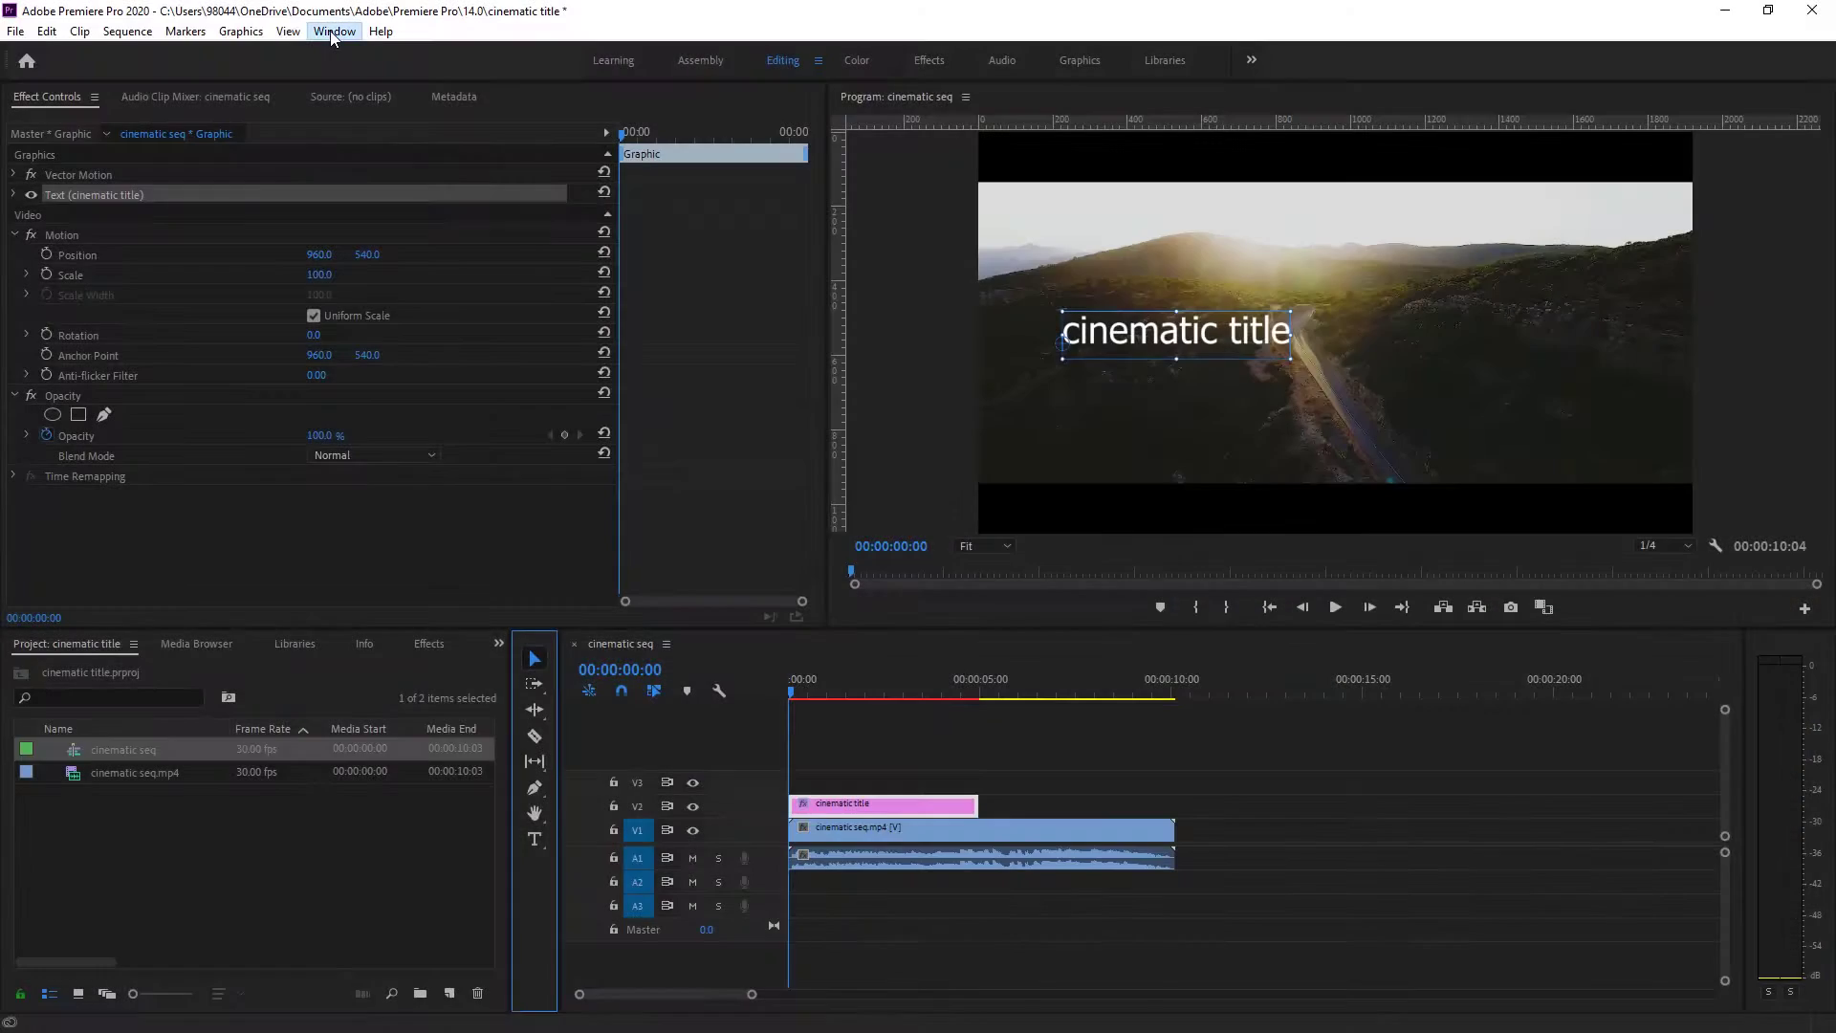
- In Essential Graphics, set the title to All Caps, font size 183, centre-aligned
{"action": "left_click", "coordinate": [334, 31]}
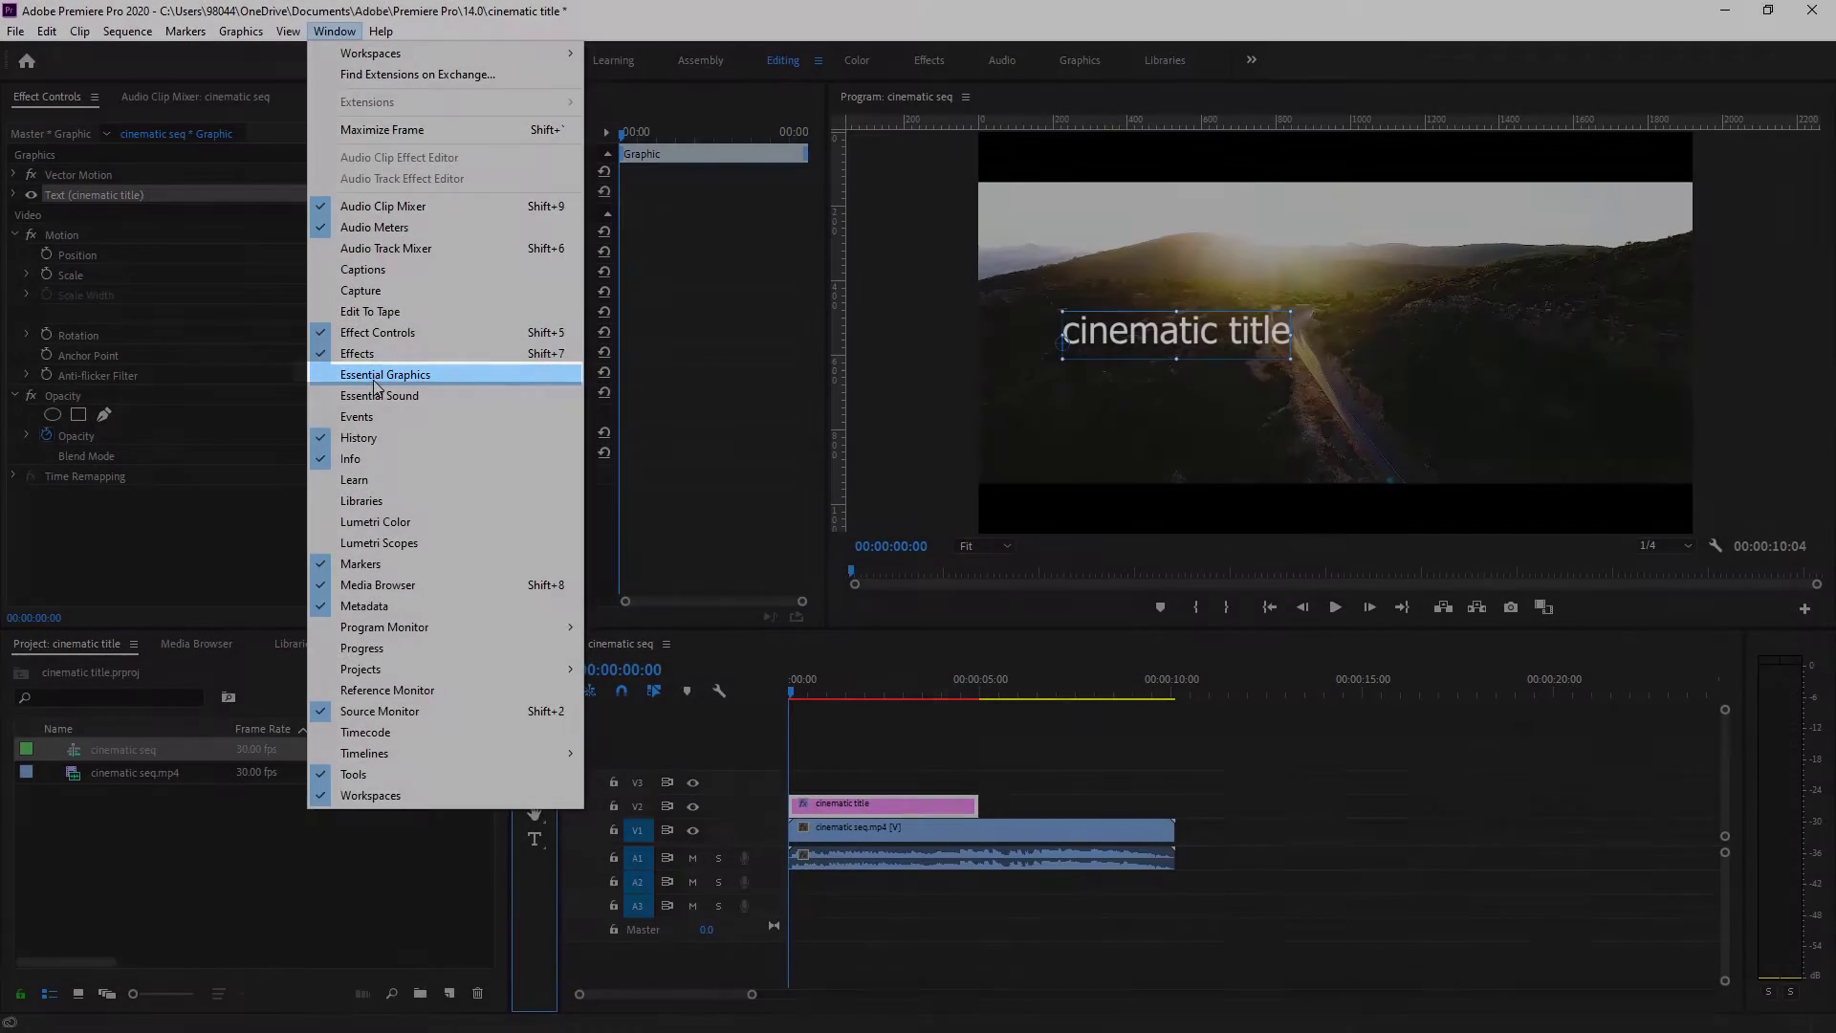
{"action": "left_click", "coordinate": [378, 375]}
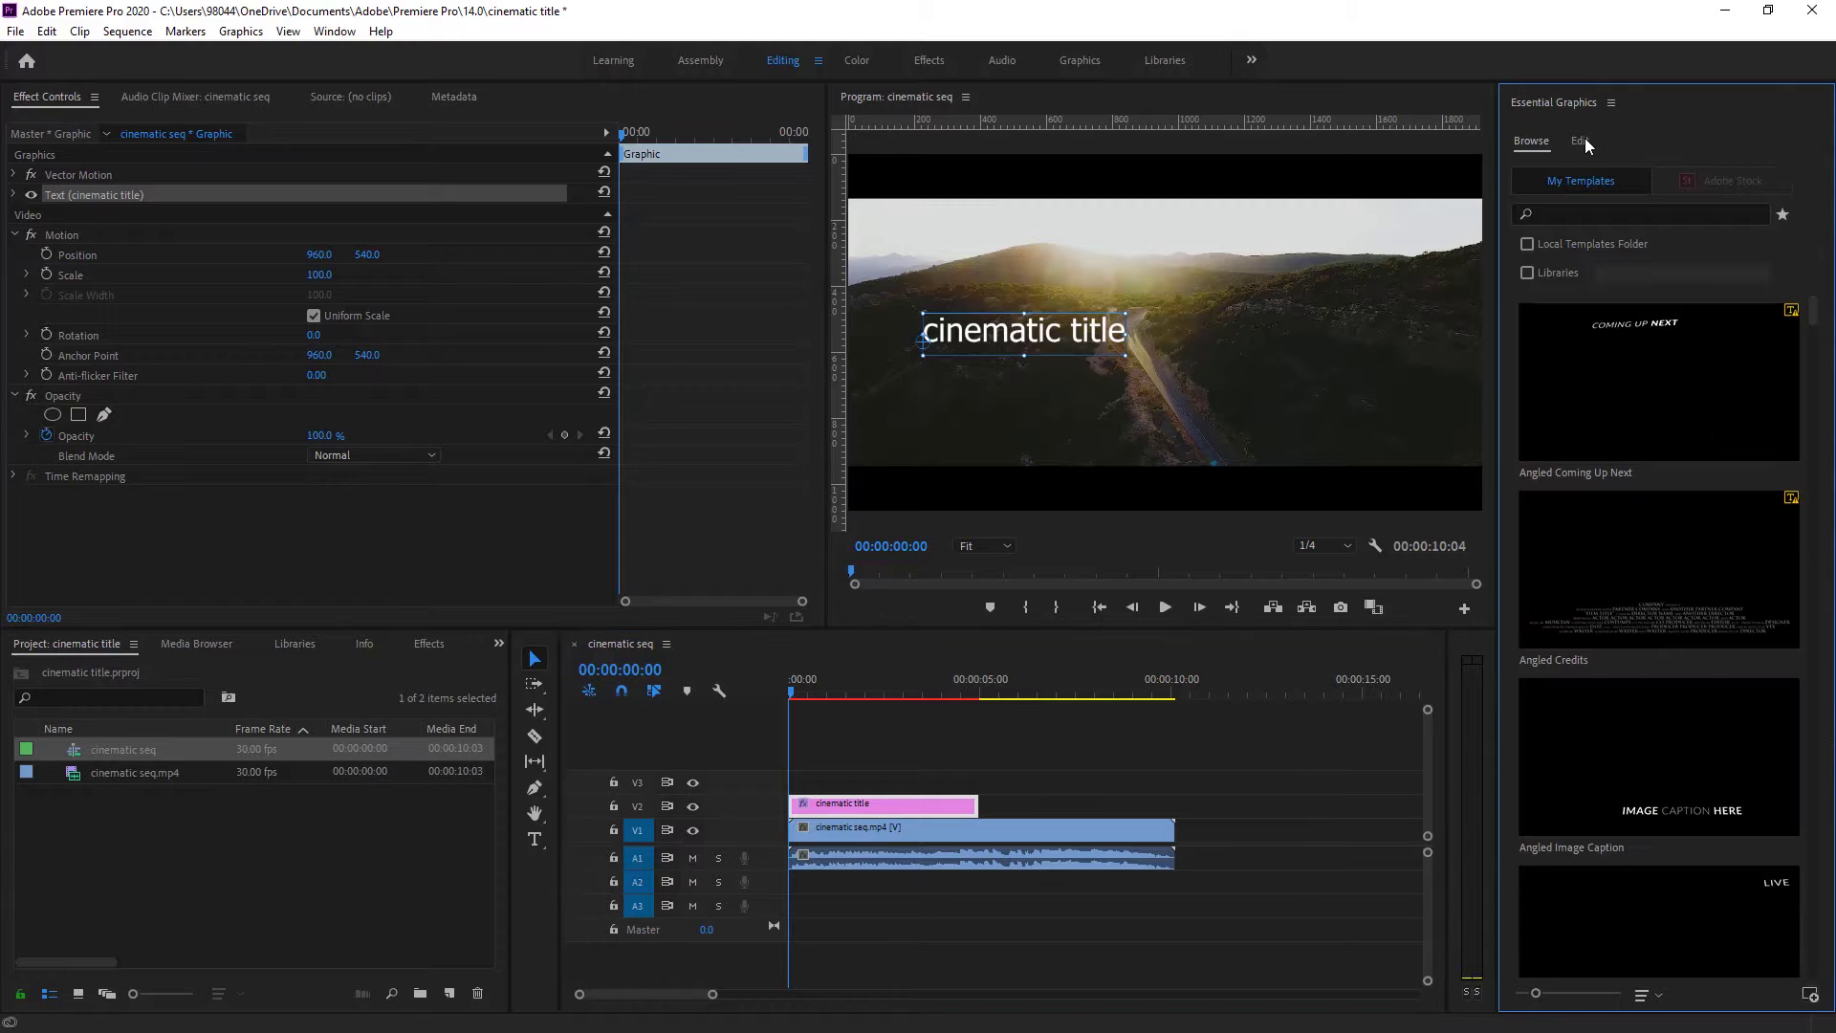
{"action": "left_click", "coordinate": [1585, 137]}
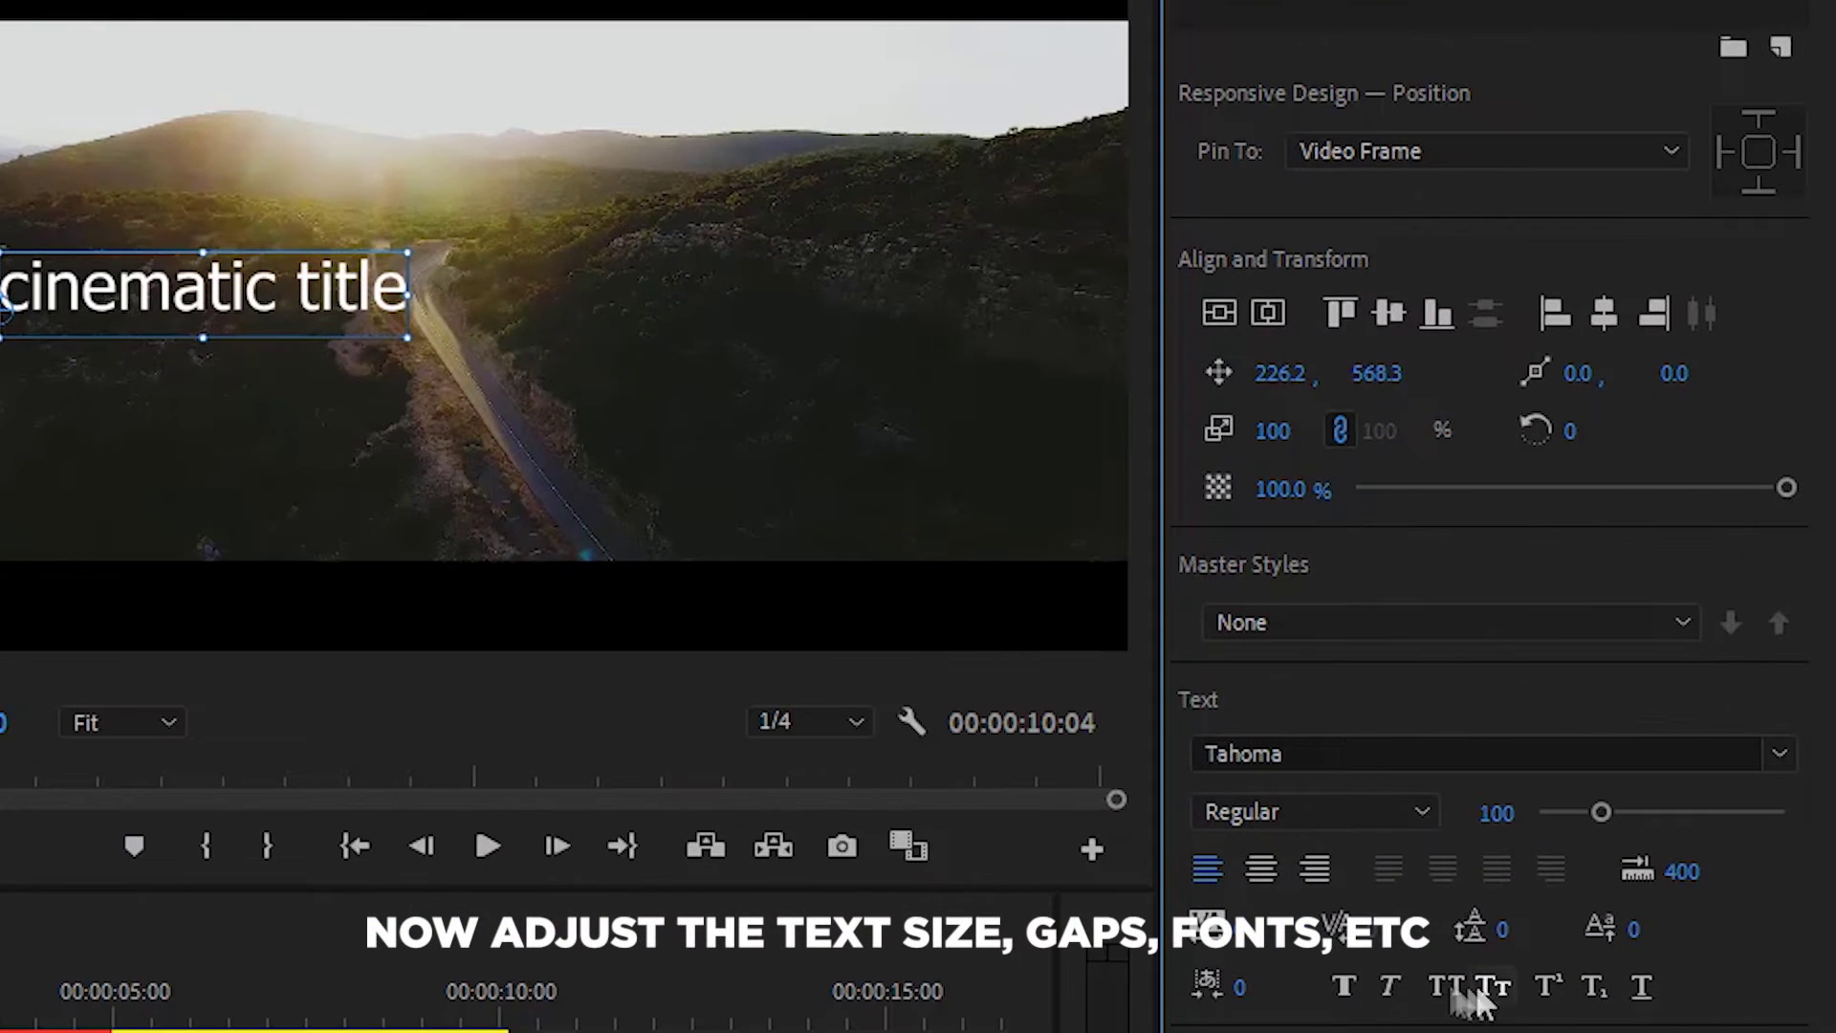
{"action": "left_click", "coordinate": [1446, 986]}
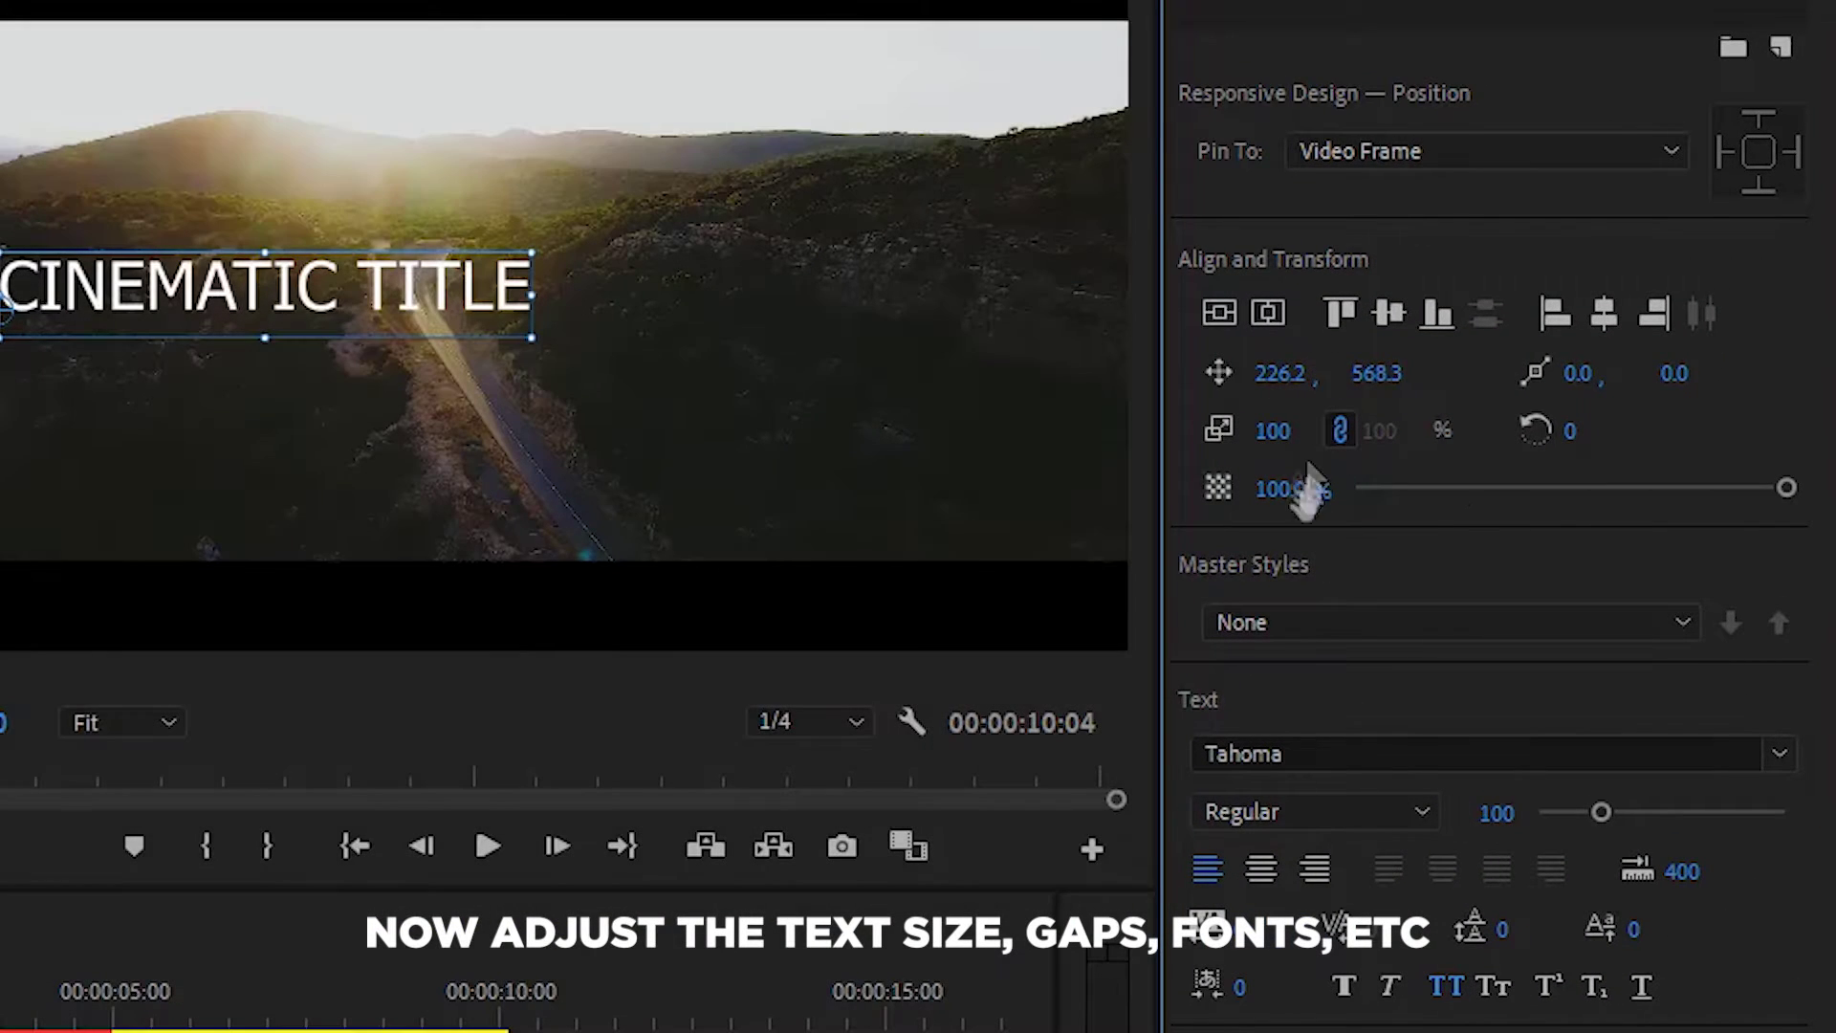
{"action": "left_click_drag", "start_coordinate": [1601, 812], "coordinate": [1681, 816]}
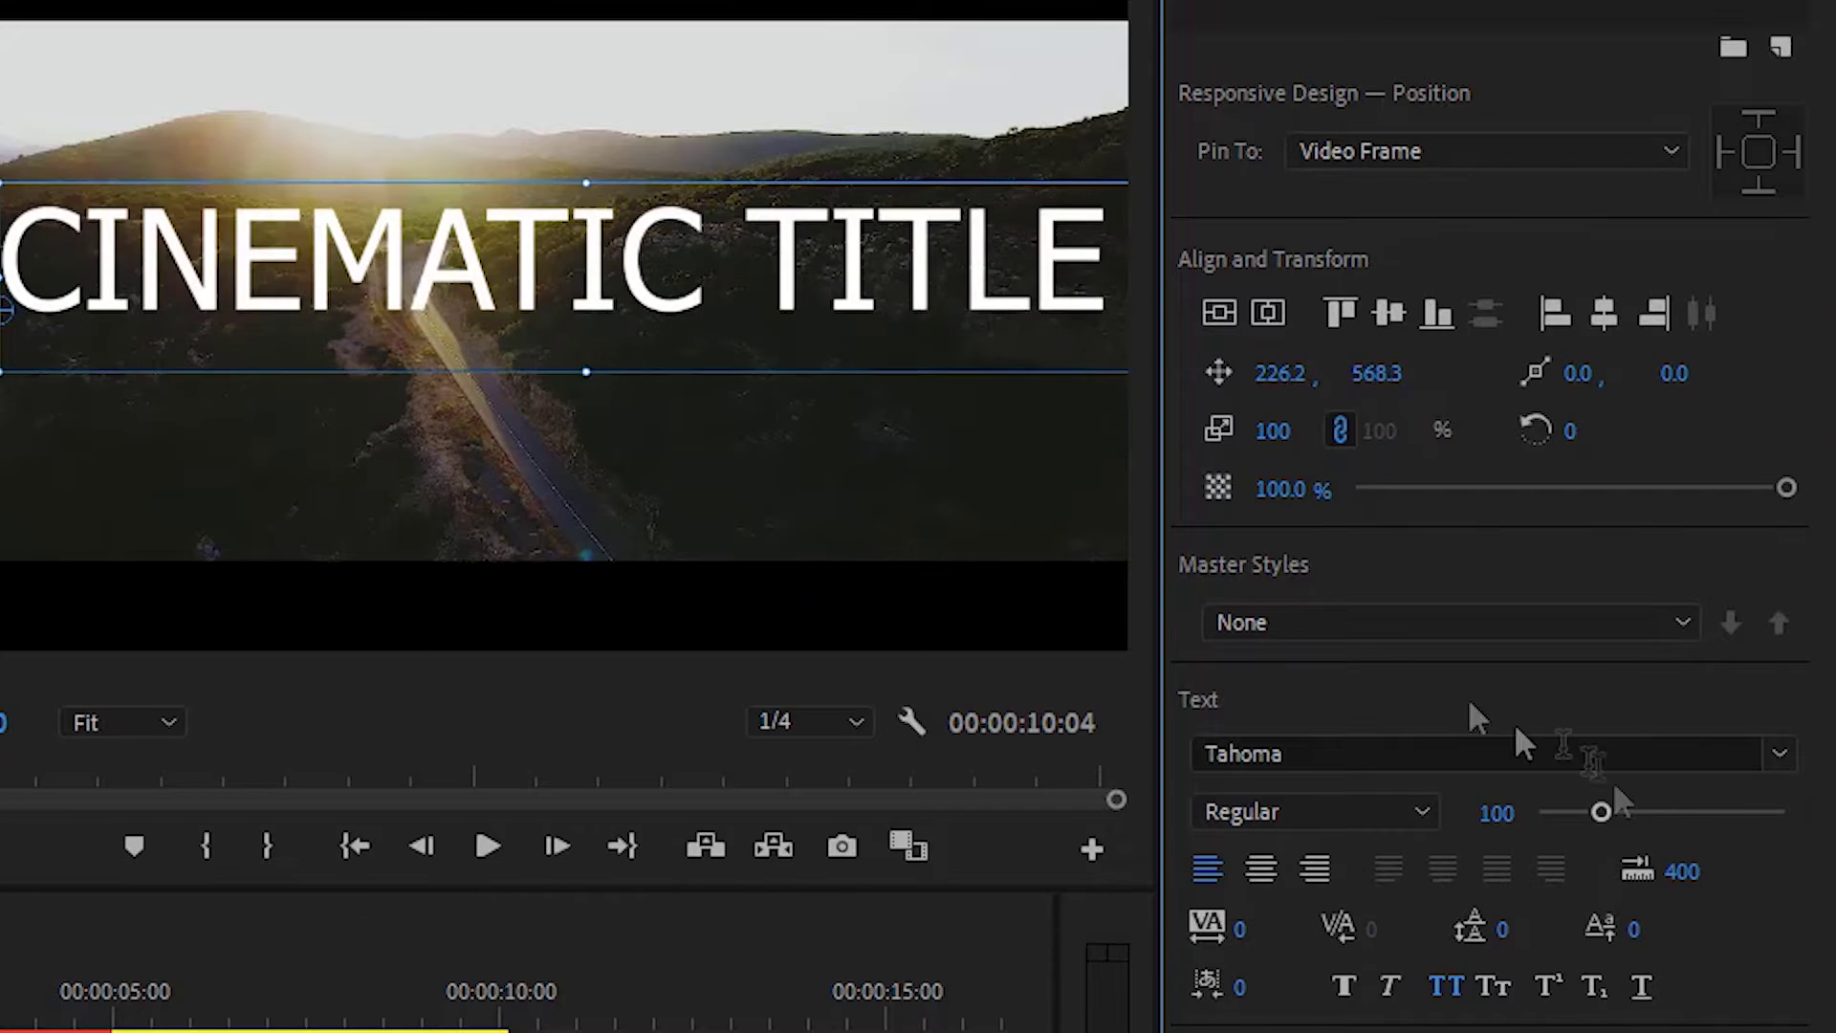
{"action": "left_click_drag", "start_coordinate": [706, 308], "coordinate": [691, 304]}
{"action": "left_click", "coordinate": [1261, 867]}
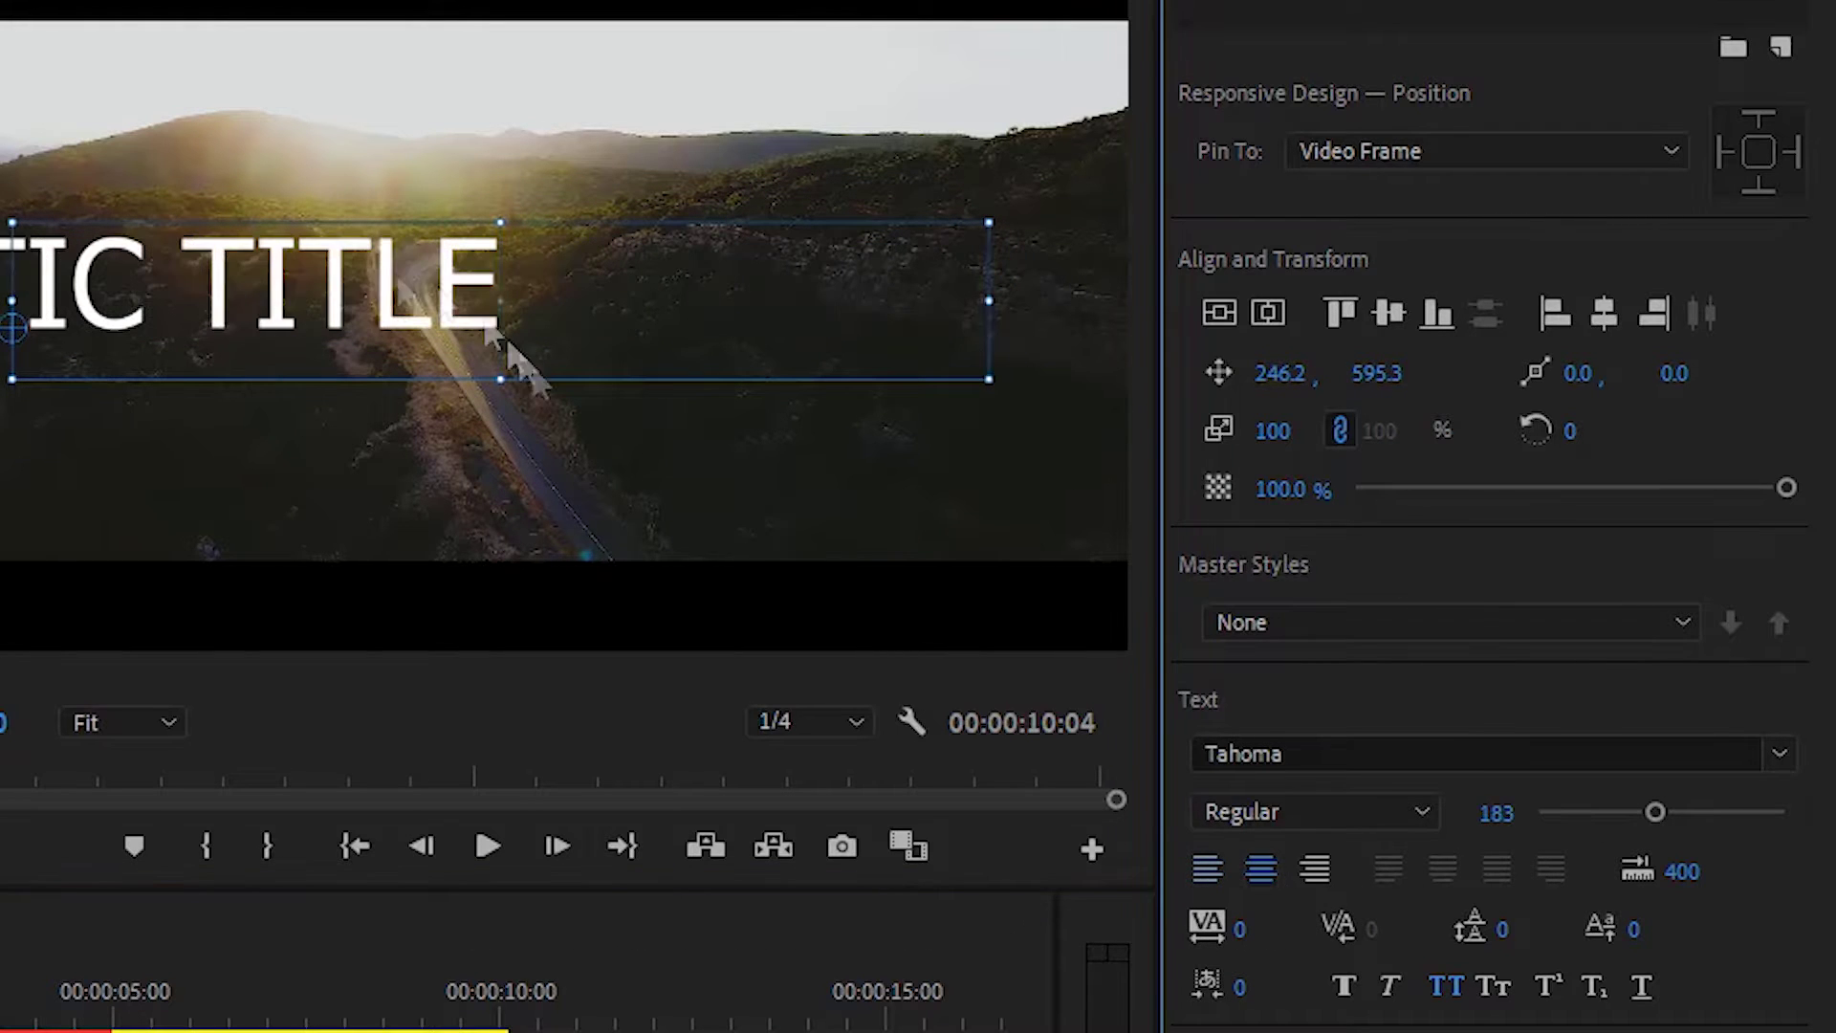
- Widen the letter tracking to 400 and align the title to the frame's horizontal and vertical centre
{"action": "left_click_drag", "start_coordinate": [363, 304], "coordinate": [689, 287]}
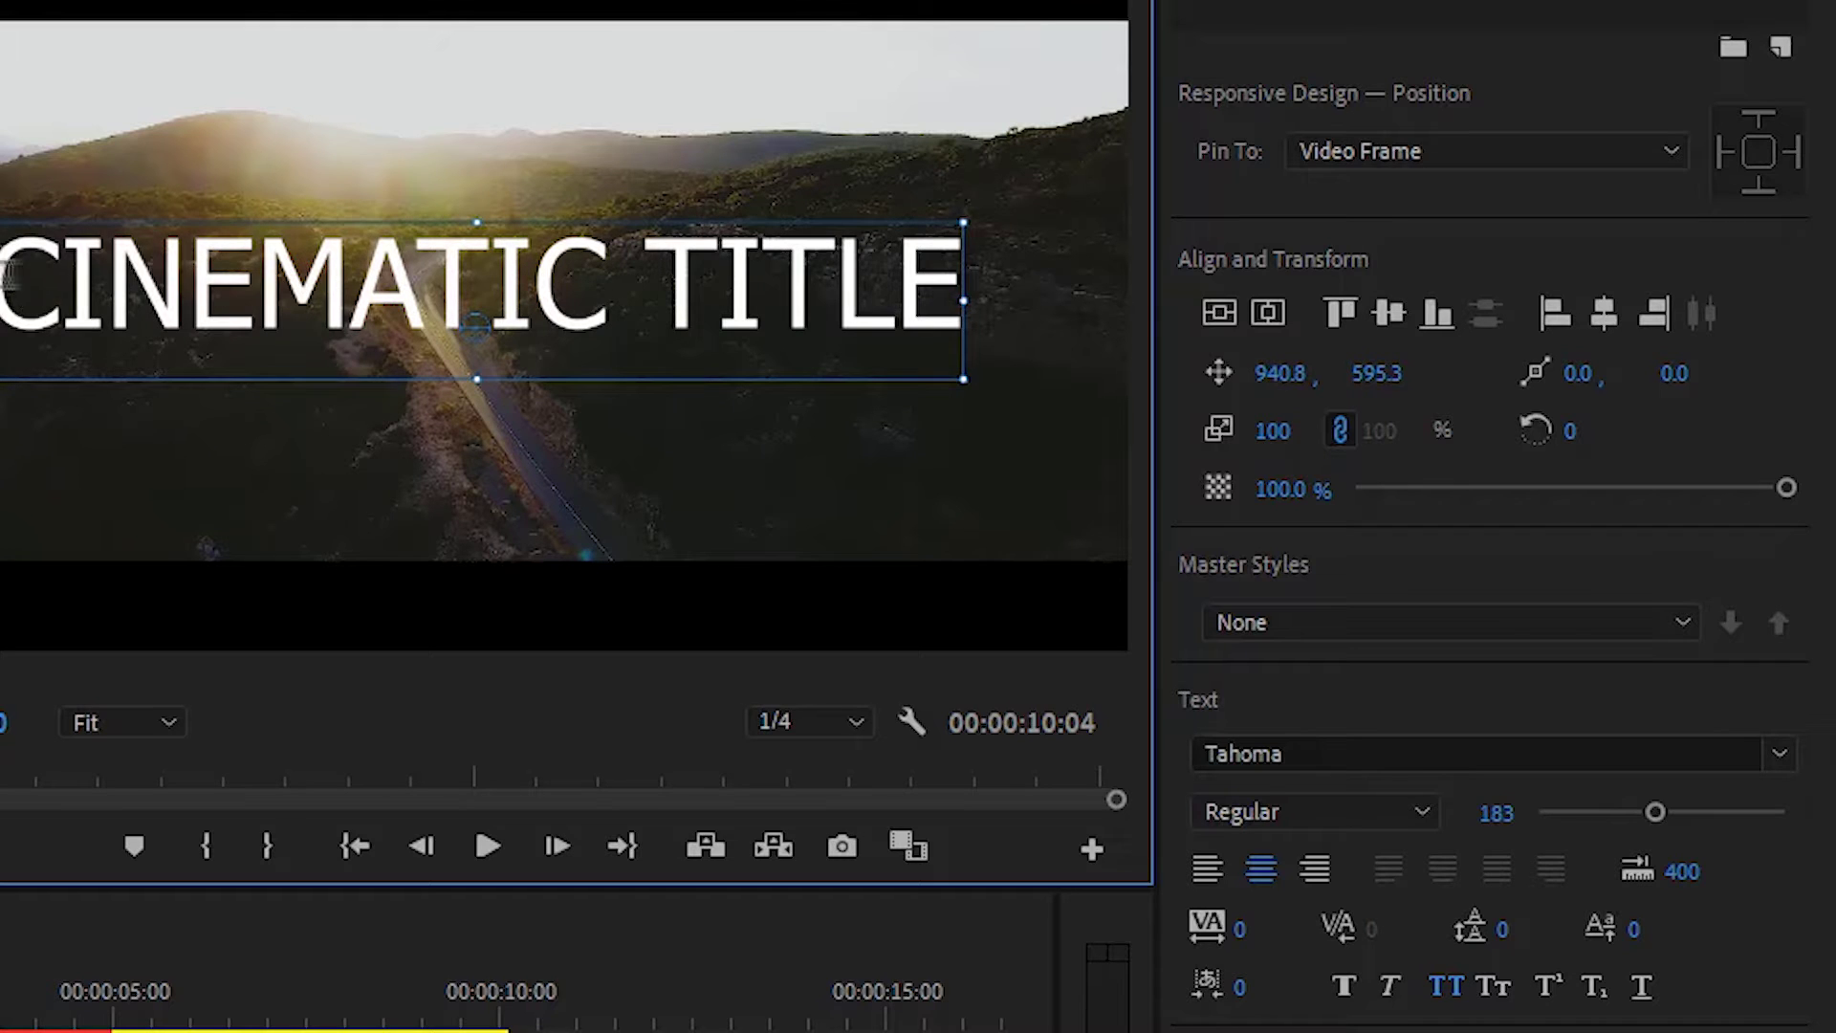
{"action": "double_click", "coordinate": [688, 287]}
{"action": "left_click_drag", "start_coordinate": [5, 287], "coordinate": [884, 299]}
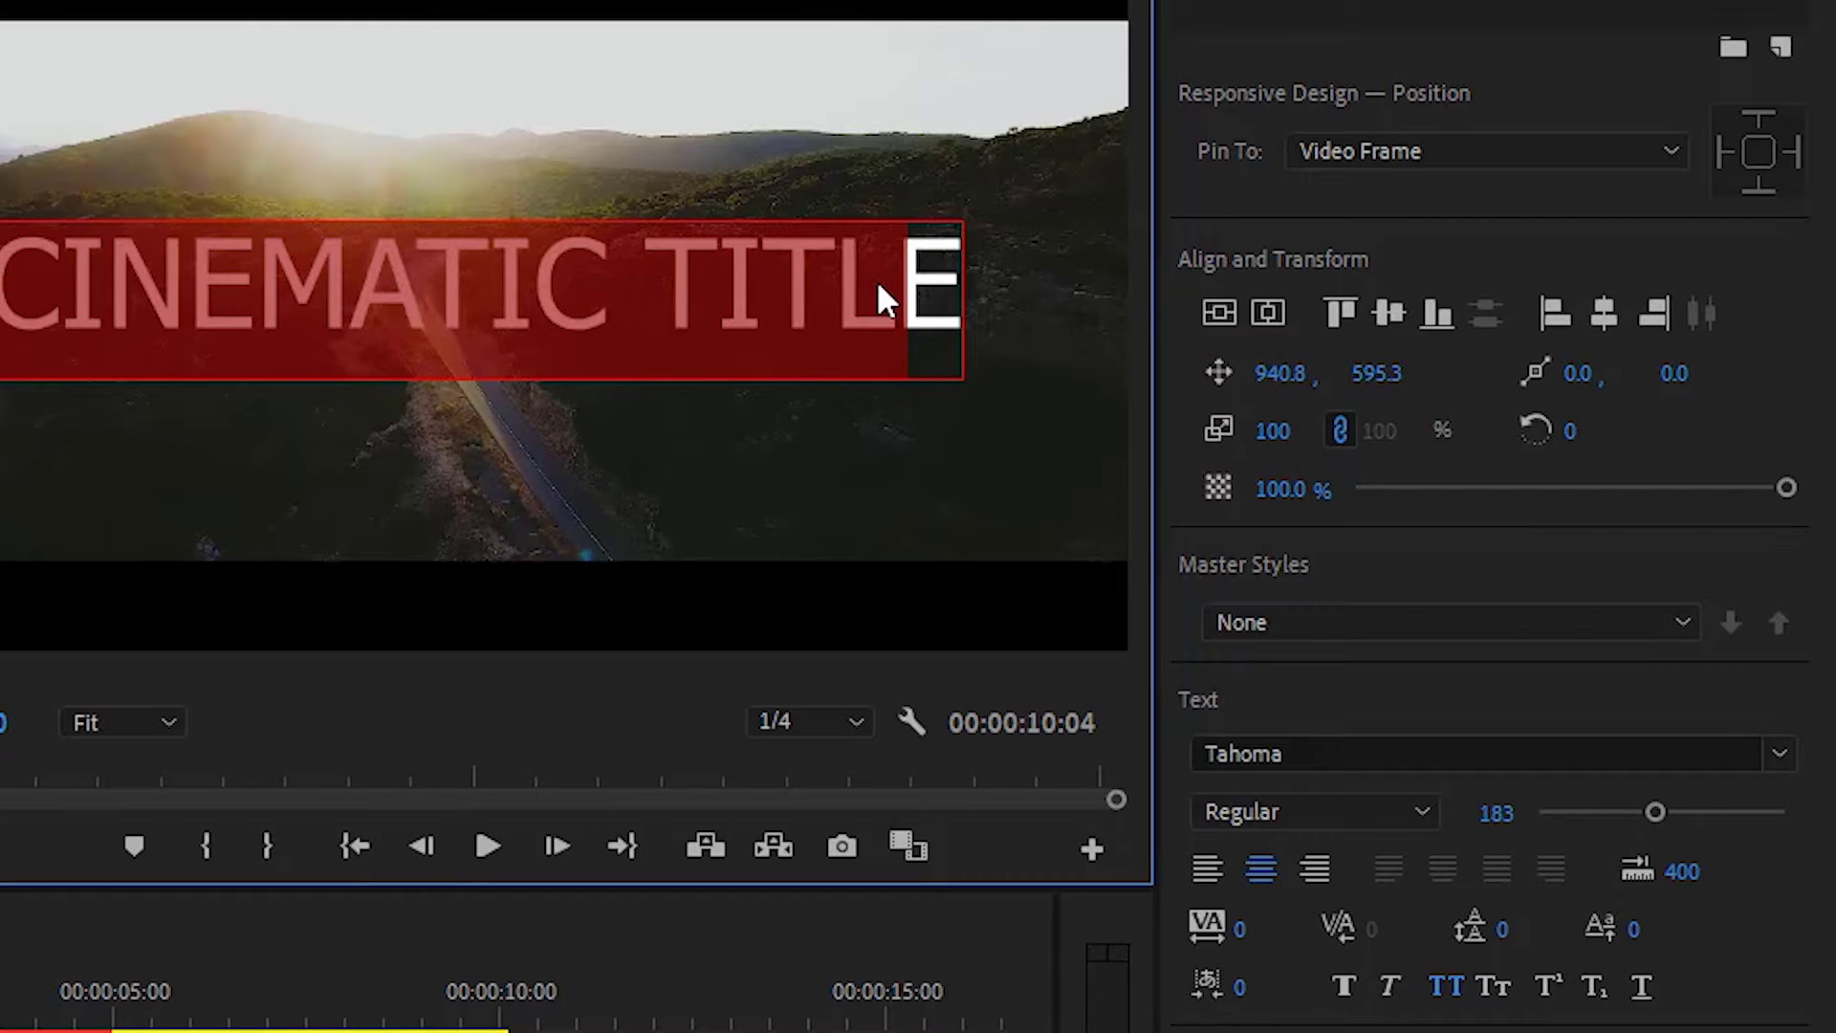
{"action": "left_click_drag", "start_coordinate": [1238, 929], "coordinate": [1248, 920]}
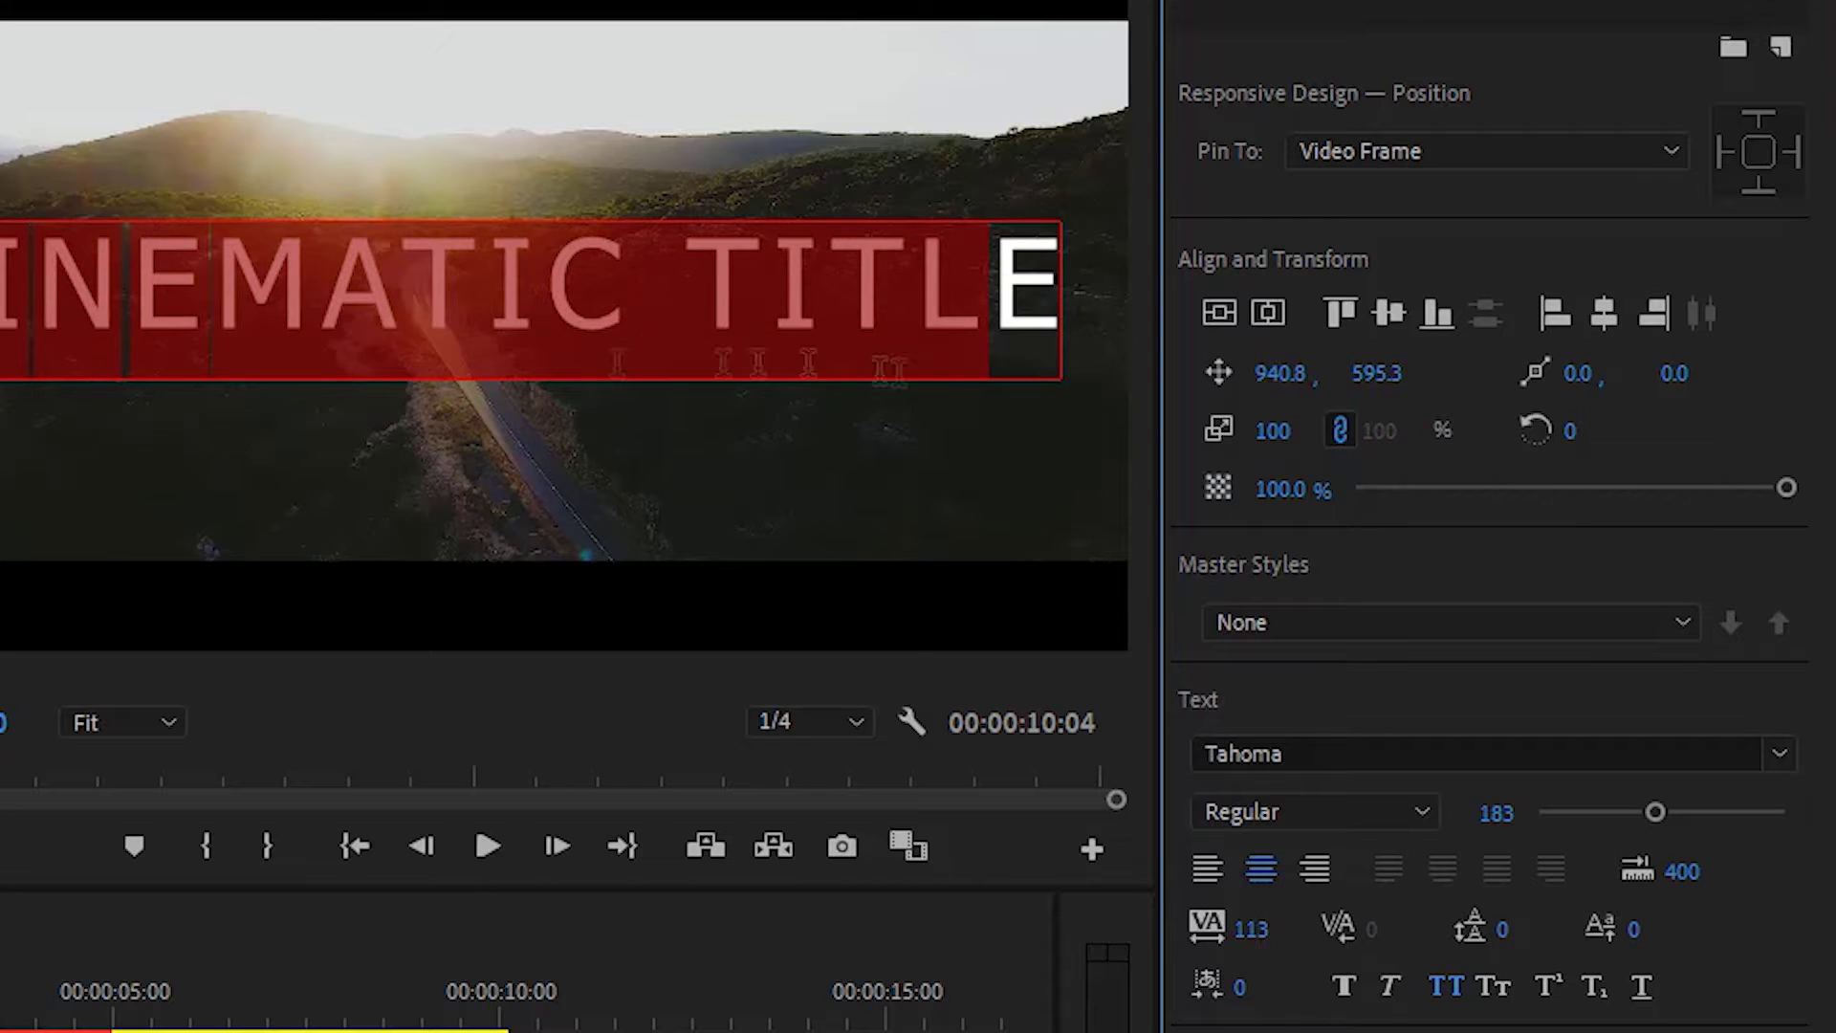
{"action": "left_click", "coordinate": [354, 402]}
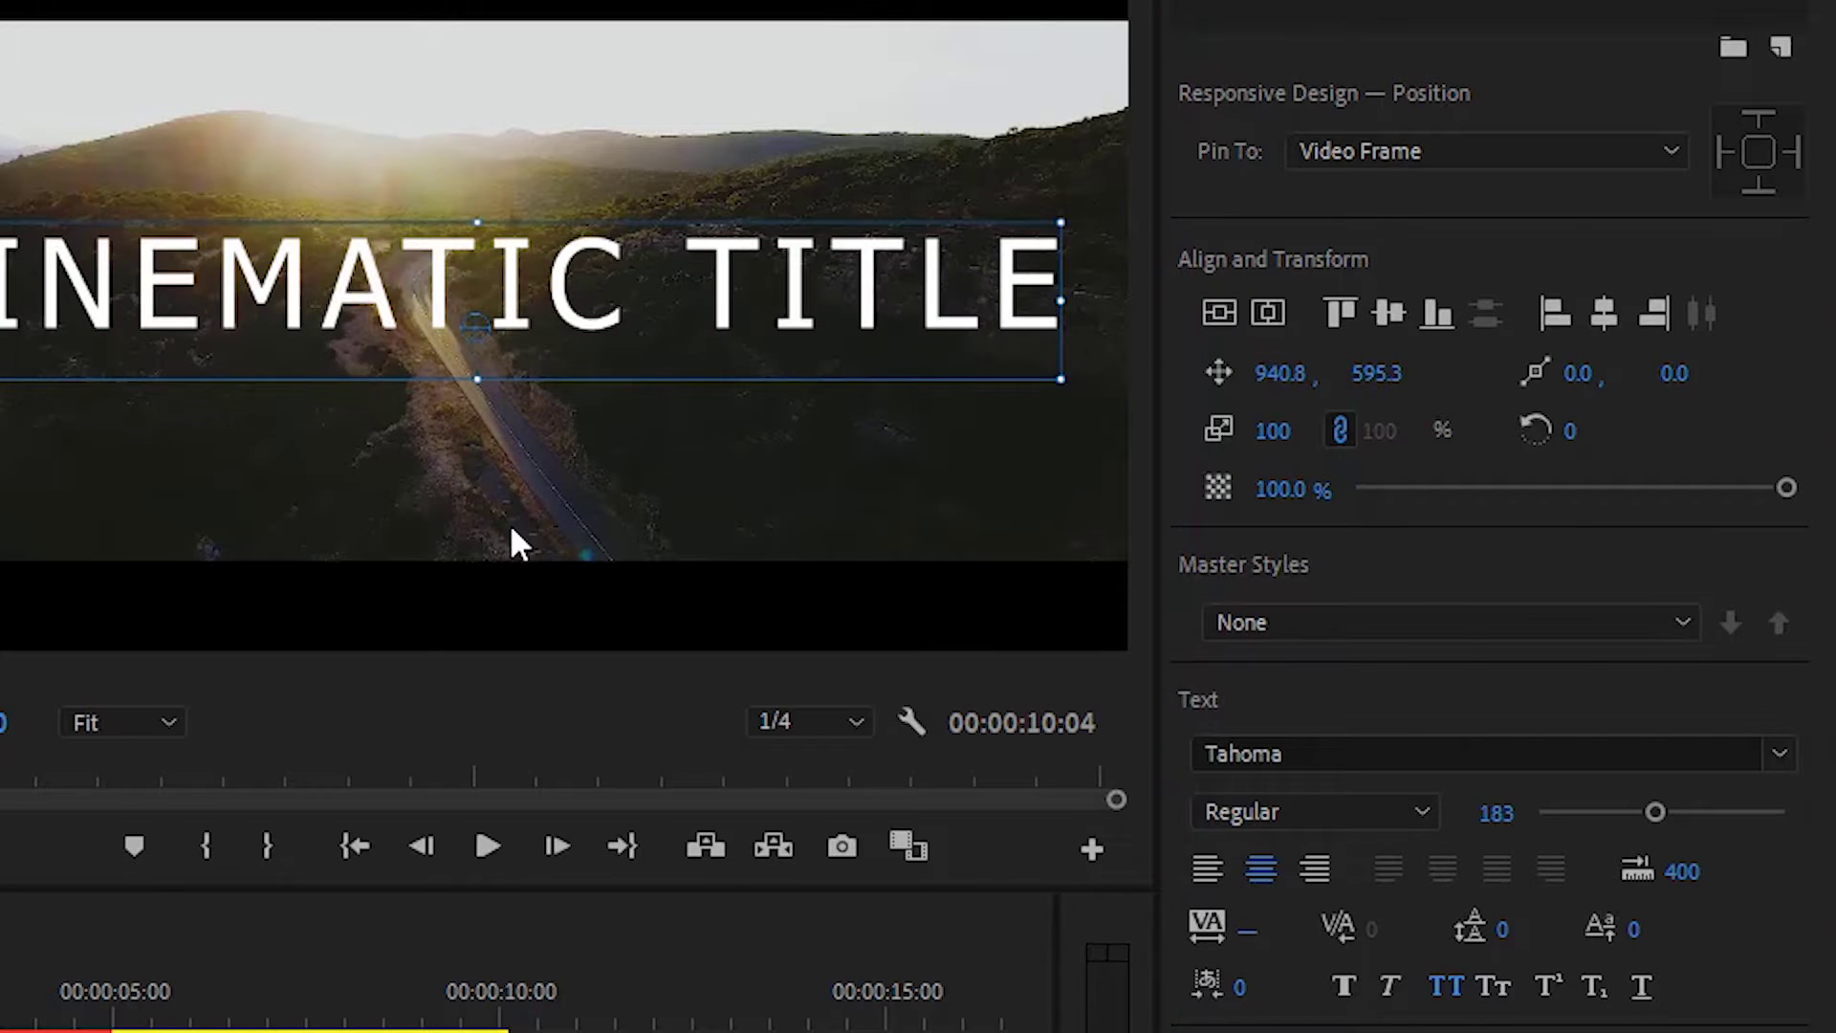
{"action": "left_click", "coordinate": [1272, 308]}
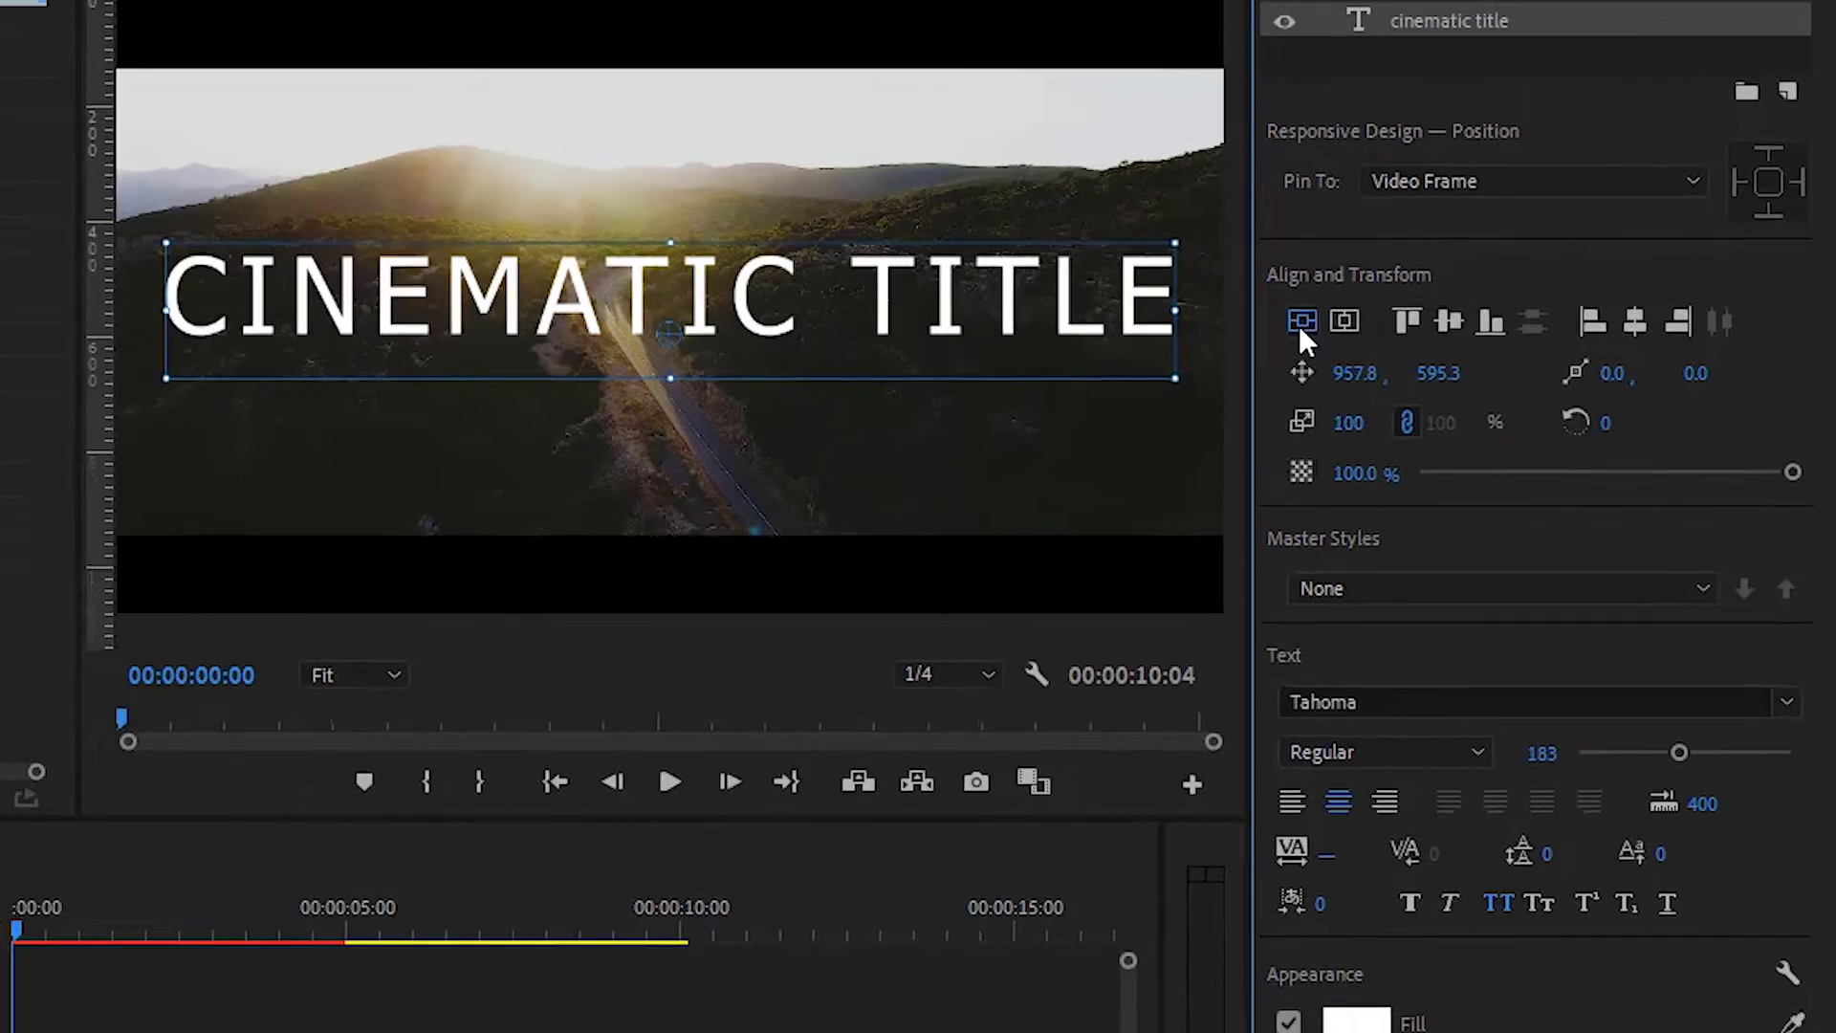
{"action": "left_click", "coordinate": [1220, 312]}
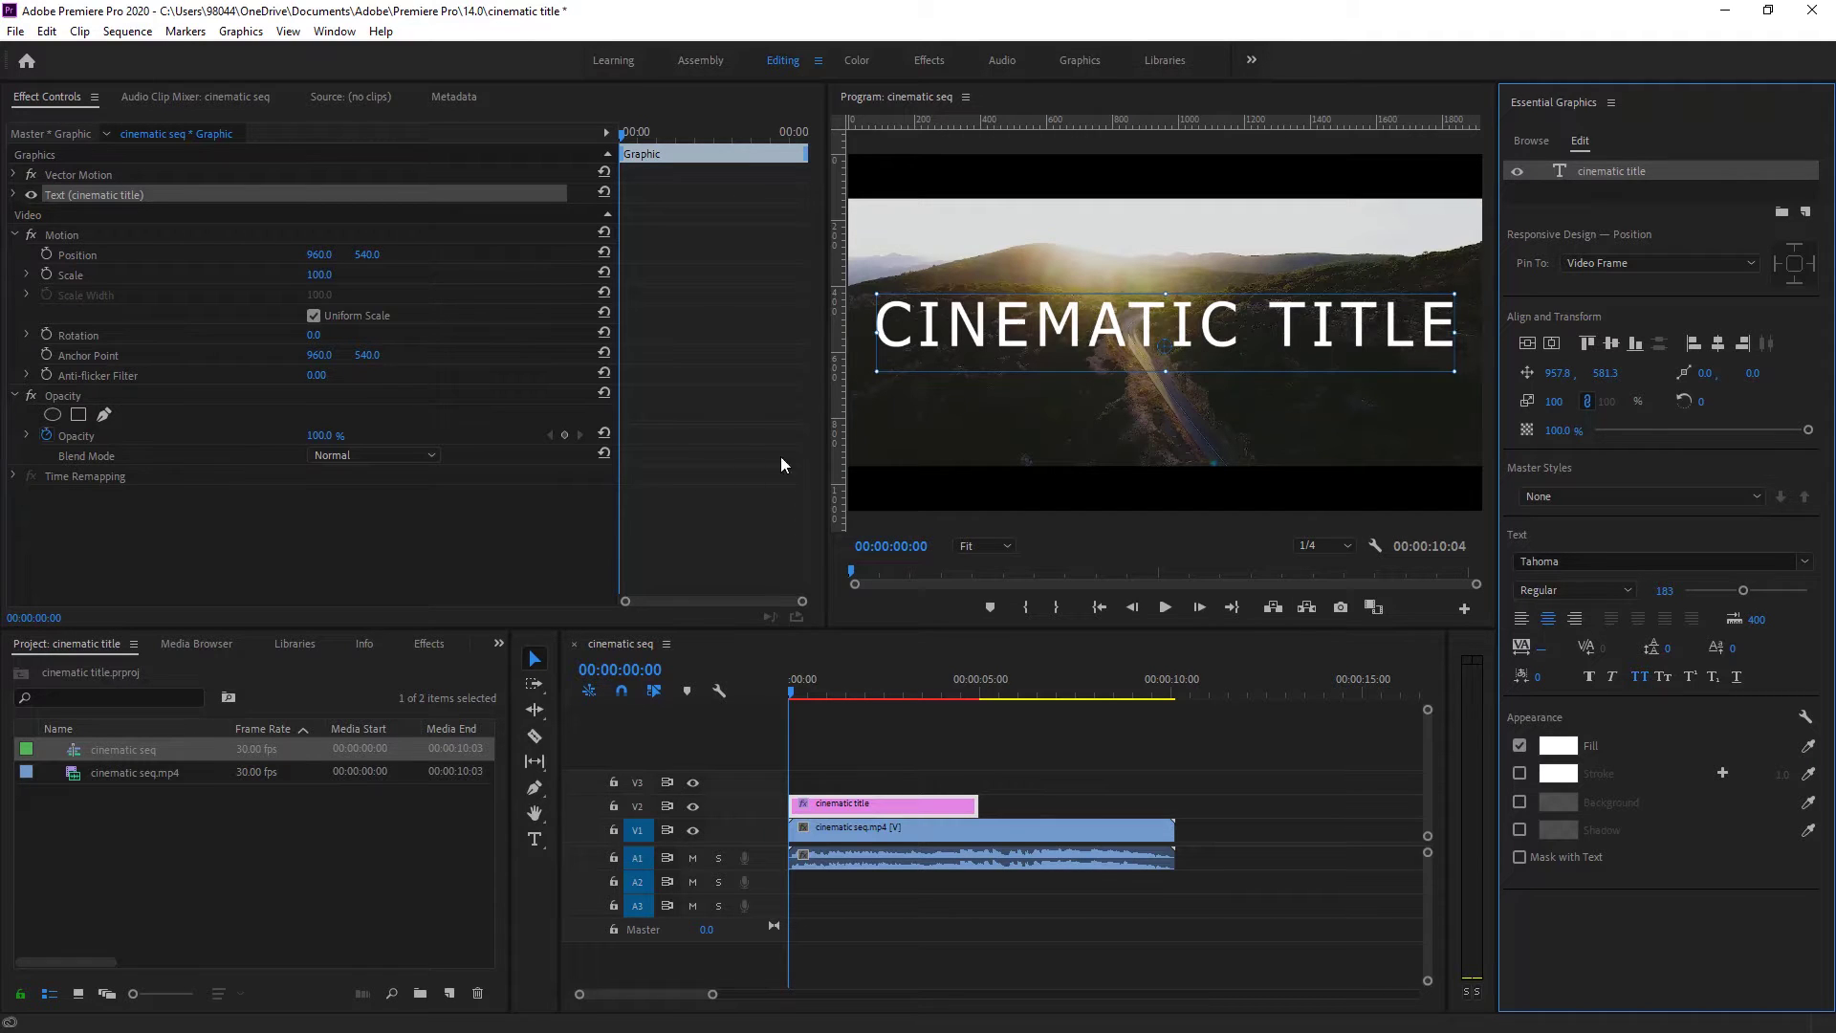
- Stretch the title clip to the footage's end and drag the Distort > Mirror effect onto it
{"action": "left_click", "coordinate": [429, 643]}
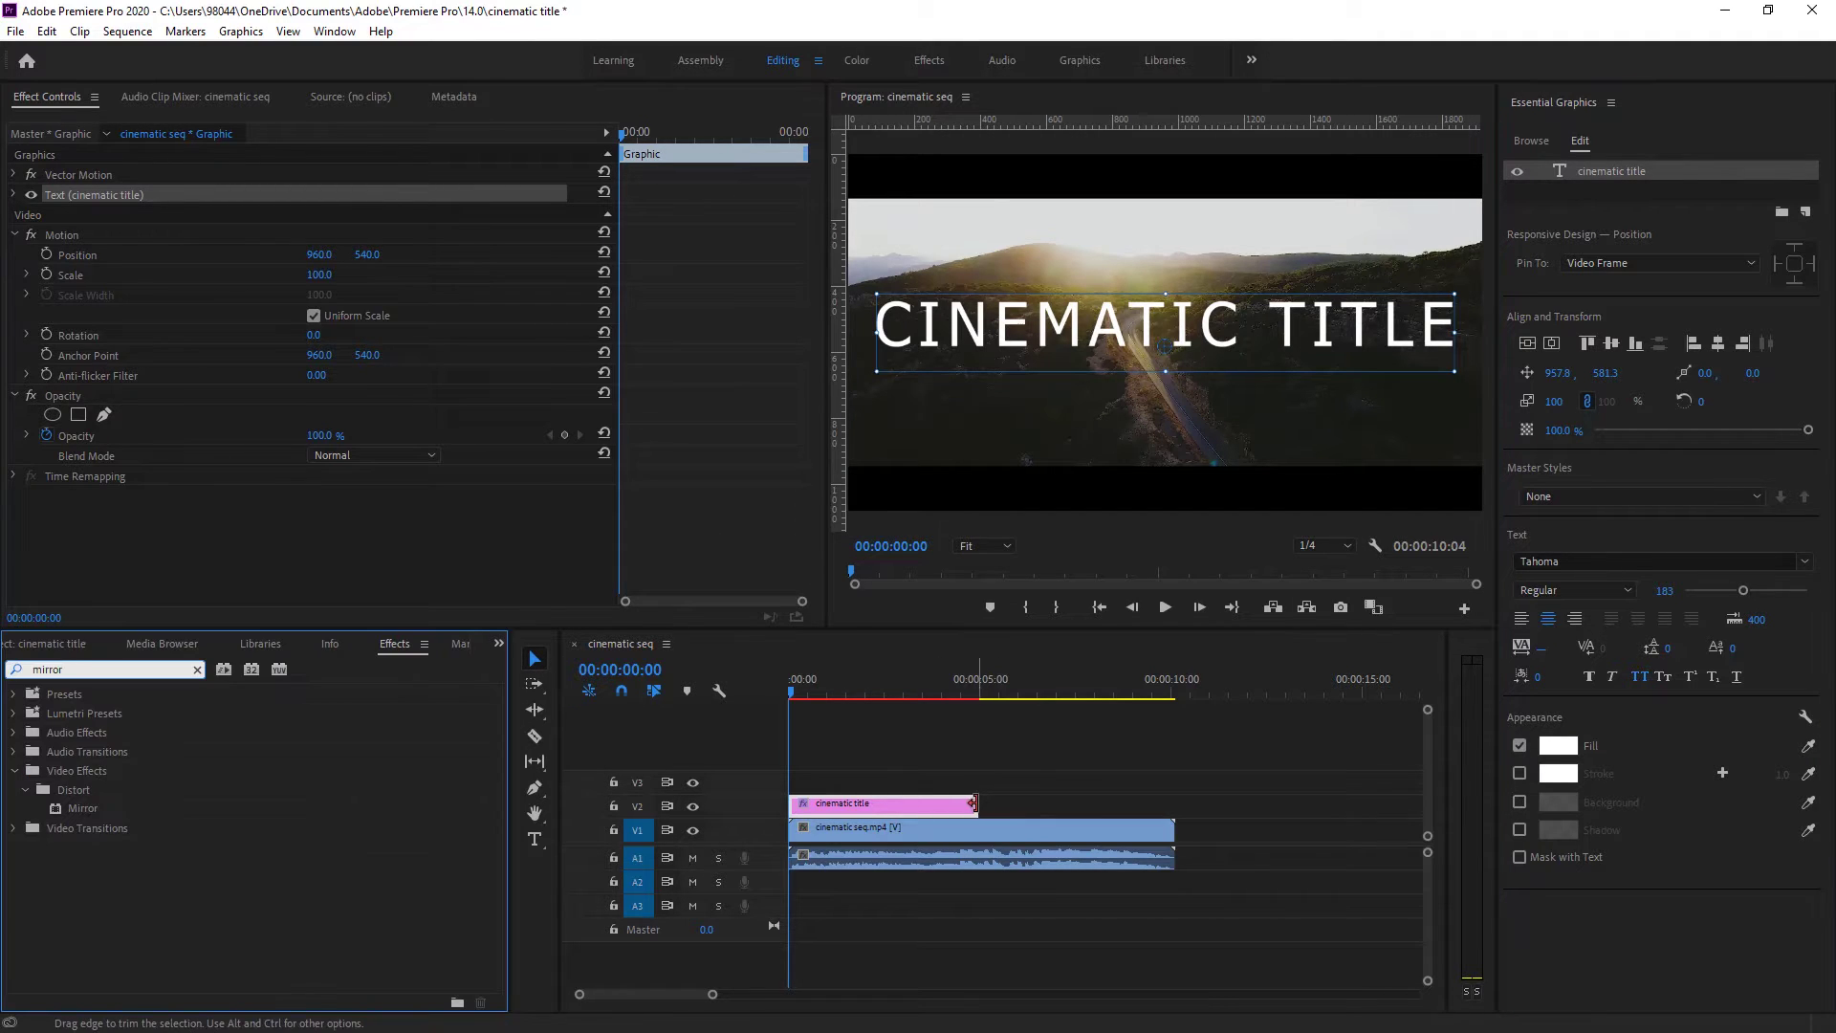
{"action": "left_click_drag", "start_coordinate": [977, 805], "coordinate": [1184, 757]}
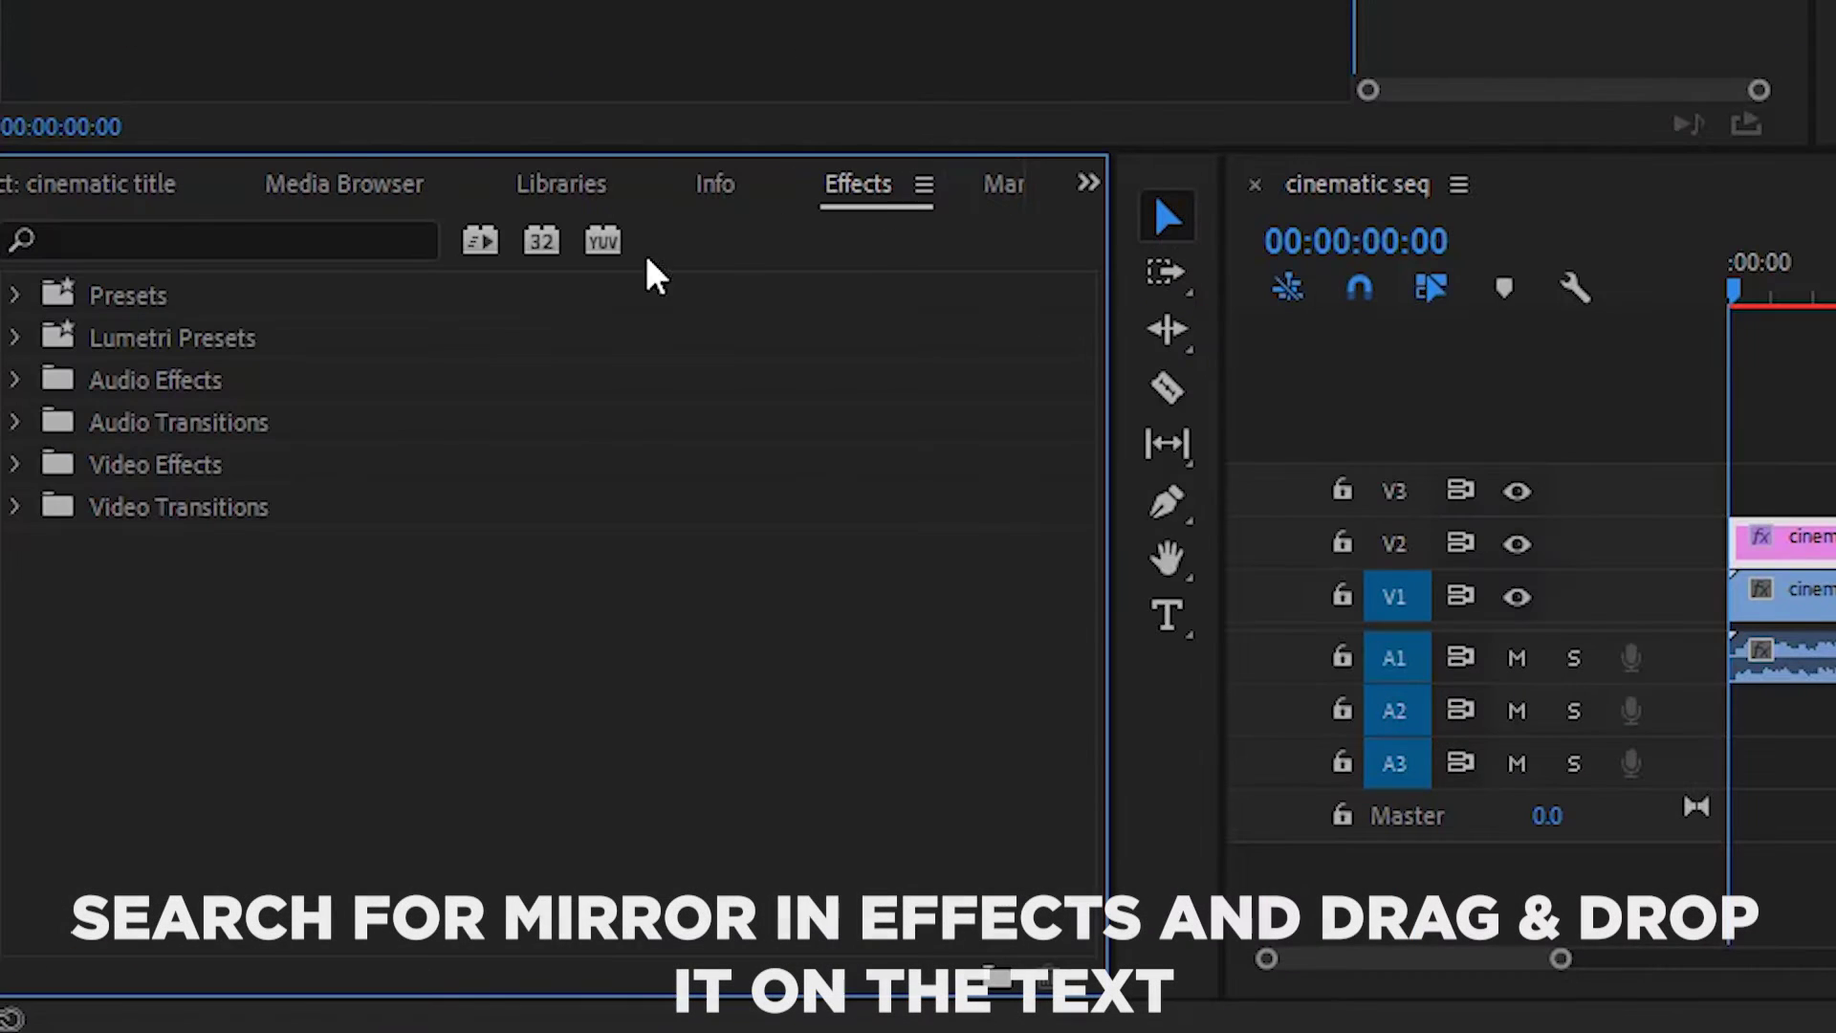
{"action": "left_click", "coordinate": [333, 243]}
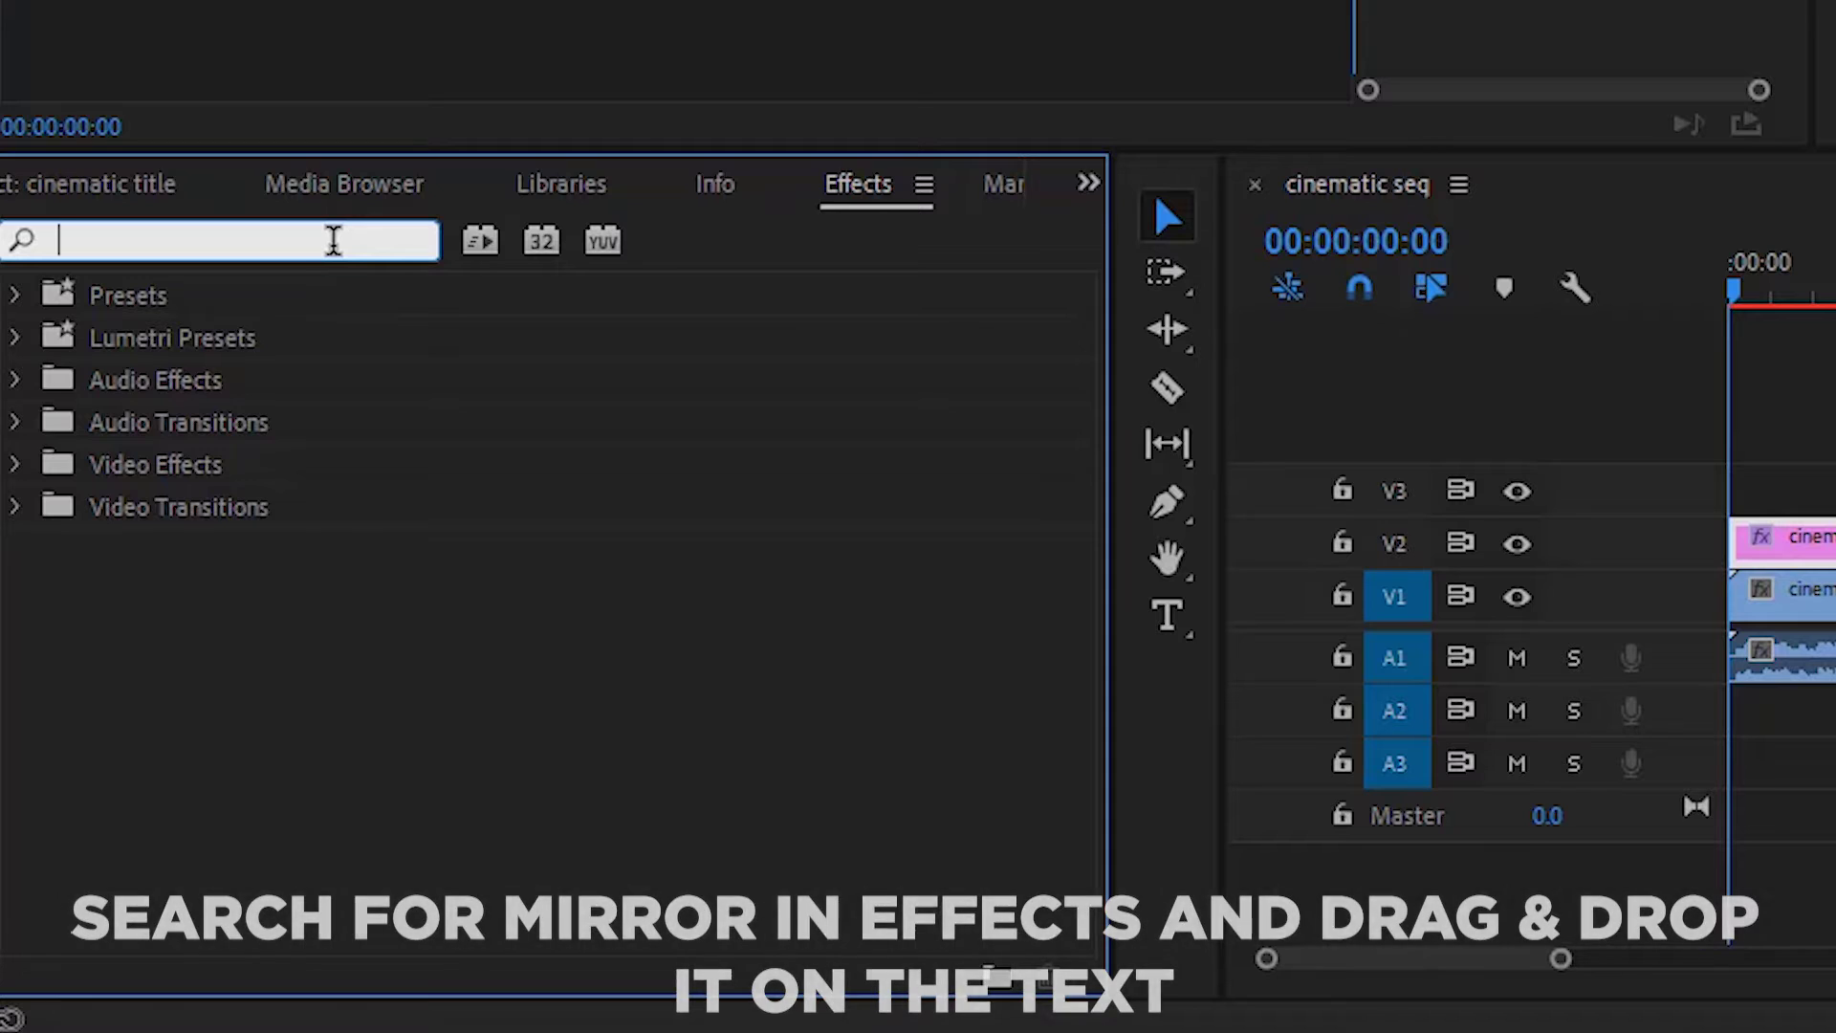
{"action": "type", "text": "mirror"}
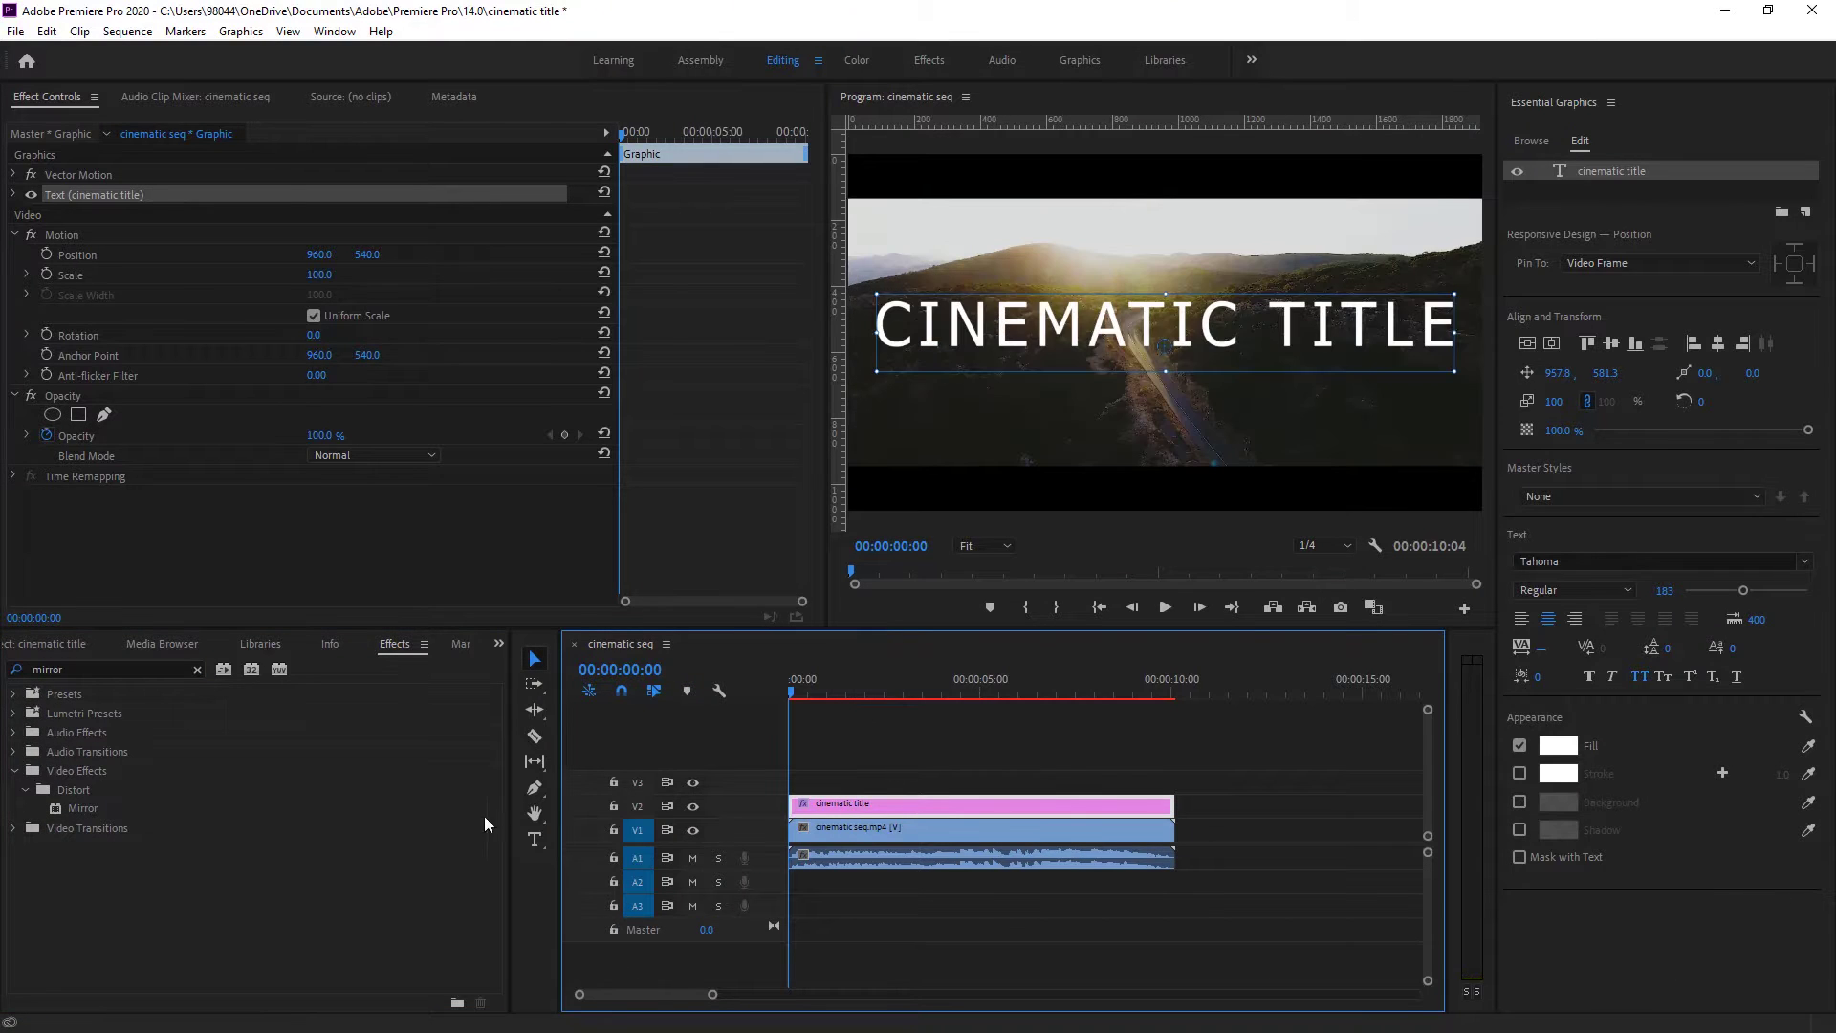
{"action": "left_click_drag", "start_coordinate": [188, 808], "coordinate": [890, 815]}
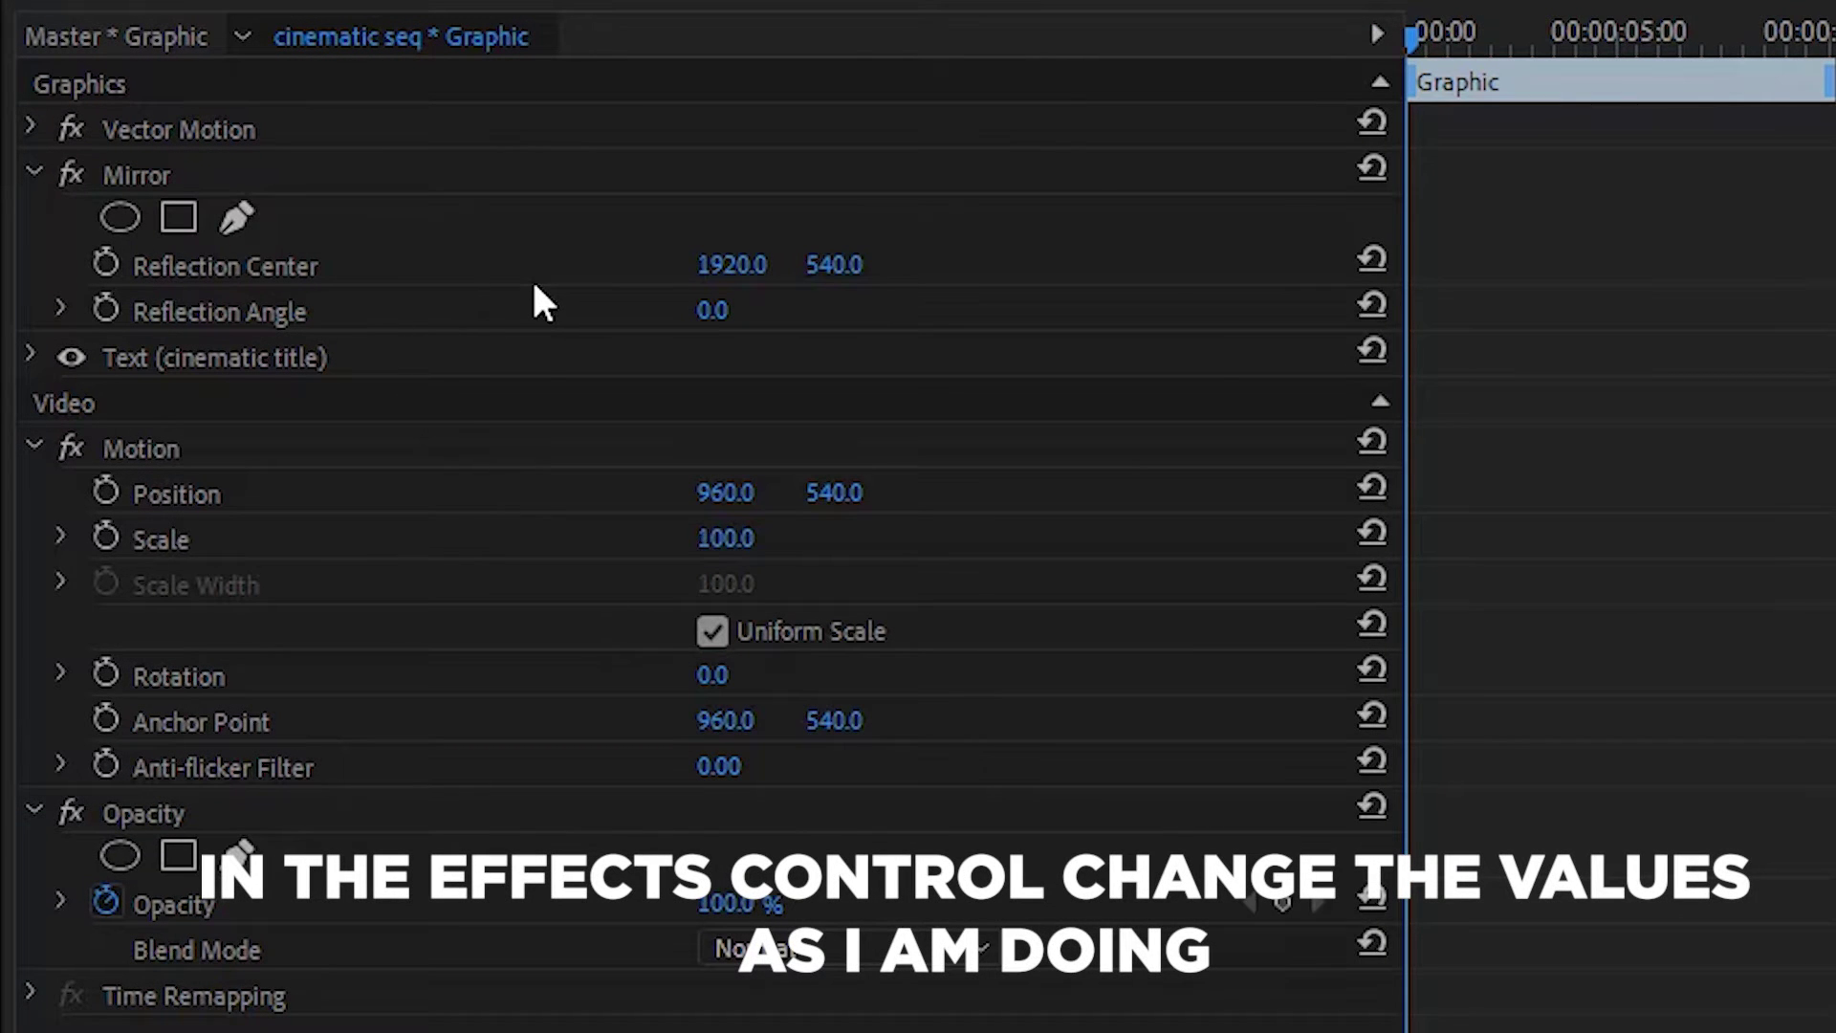
- Set Mirror Reflection Angle to 90° and keyframe Reflection Center from Y 435 to Y 773 at the clip end
{"action": "left_click", "coordinate": [712, 310]}
{"action": "type", "text": "90"}
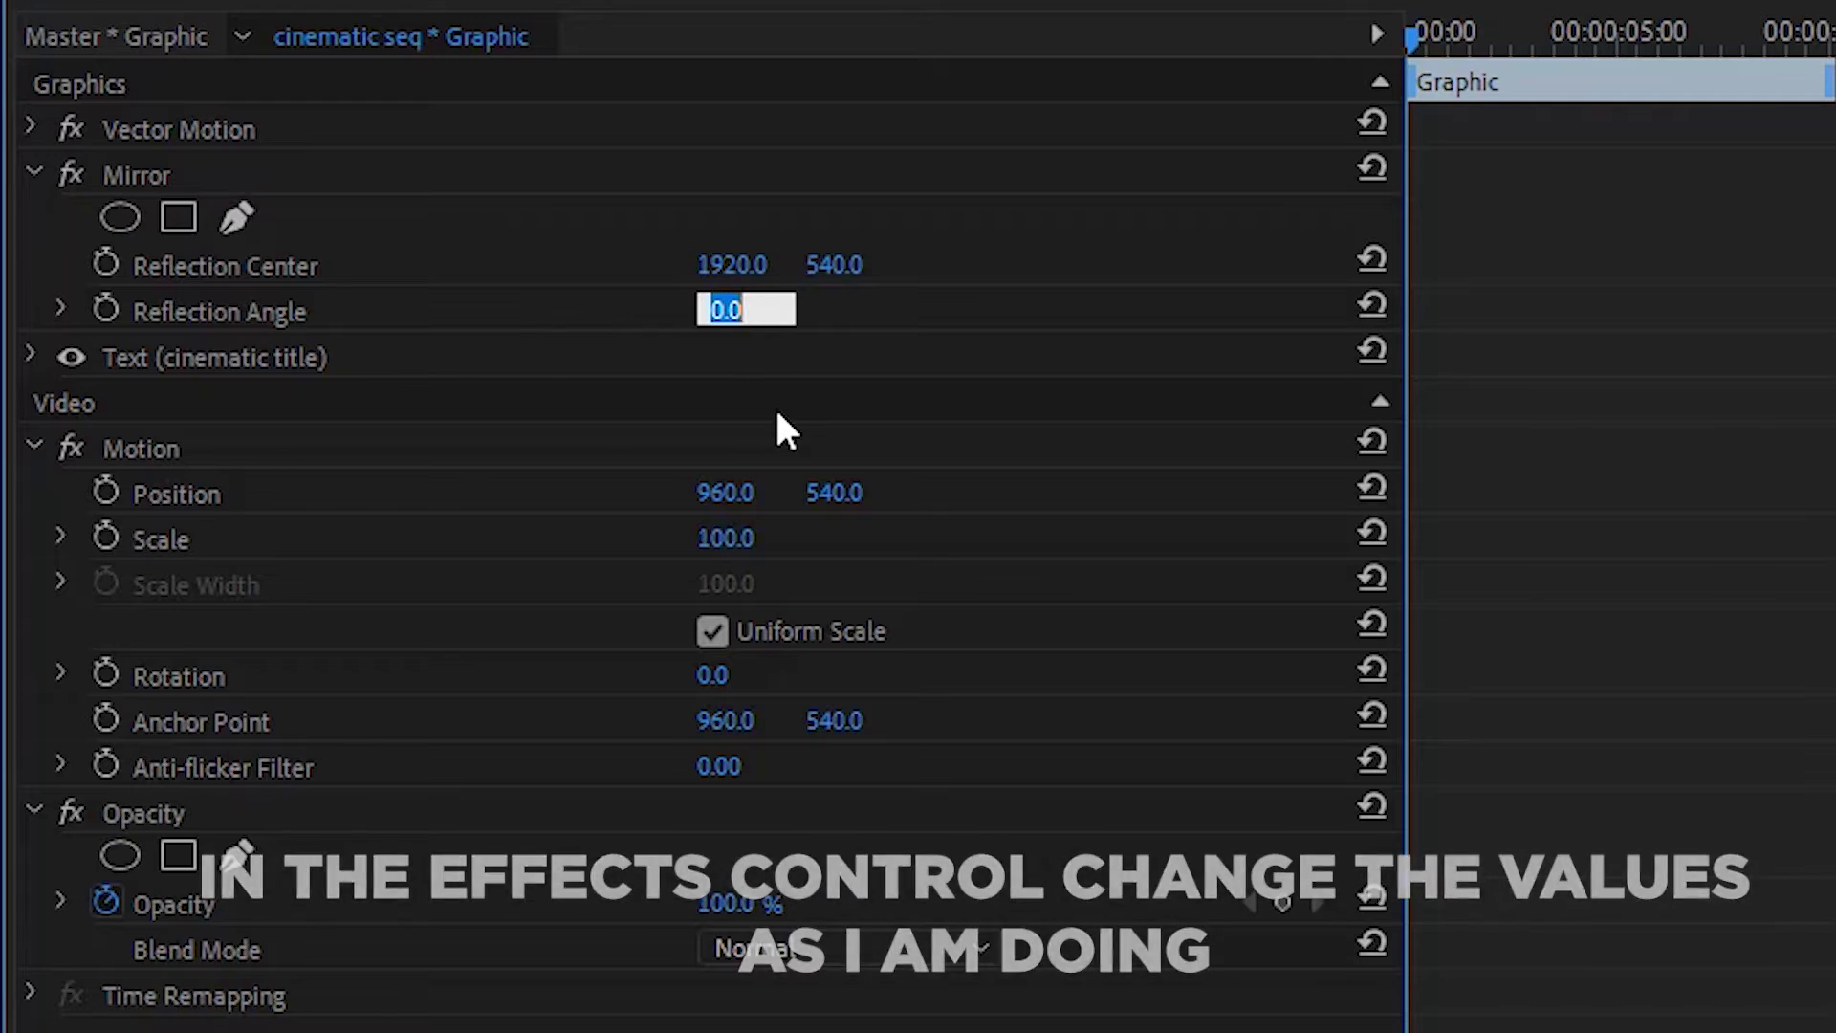
{"action": "key", "text": "Return"}
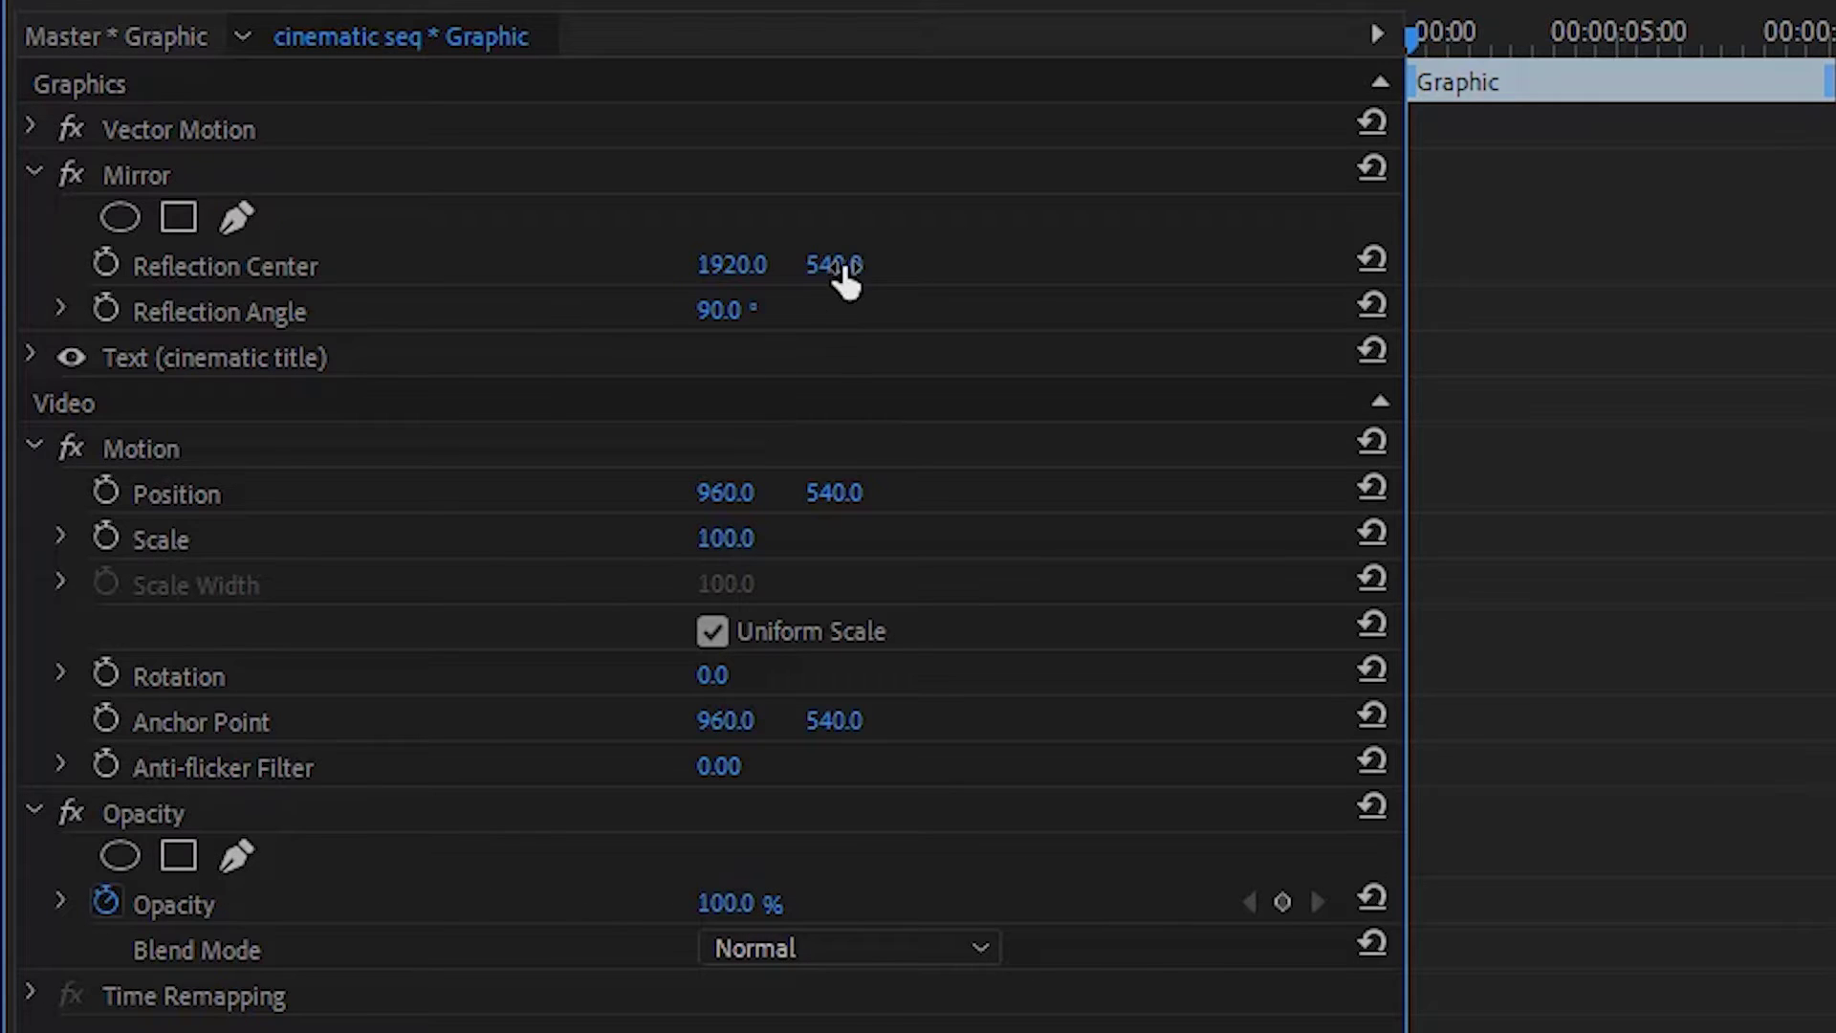
{"action": "mouse_move", "coordinate": [834, 265]}
{"action": "left_mouse_down"}
{"action": "mouse_move", "coordinate": [805, 265]}
{"action": "mouse_move", "coordinate": [828, 265]}
{"action": "left_mouse_up"}
{"action": "left_click", "coordinate": [105, 263]}
{"action": "left_click_drag", "start_coordinate": [1404, 32], "coordinate": [1827, 33]}
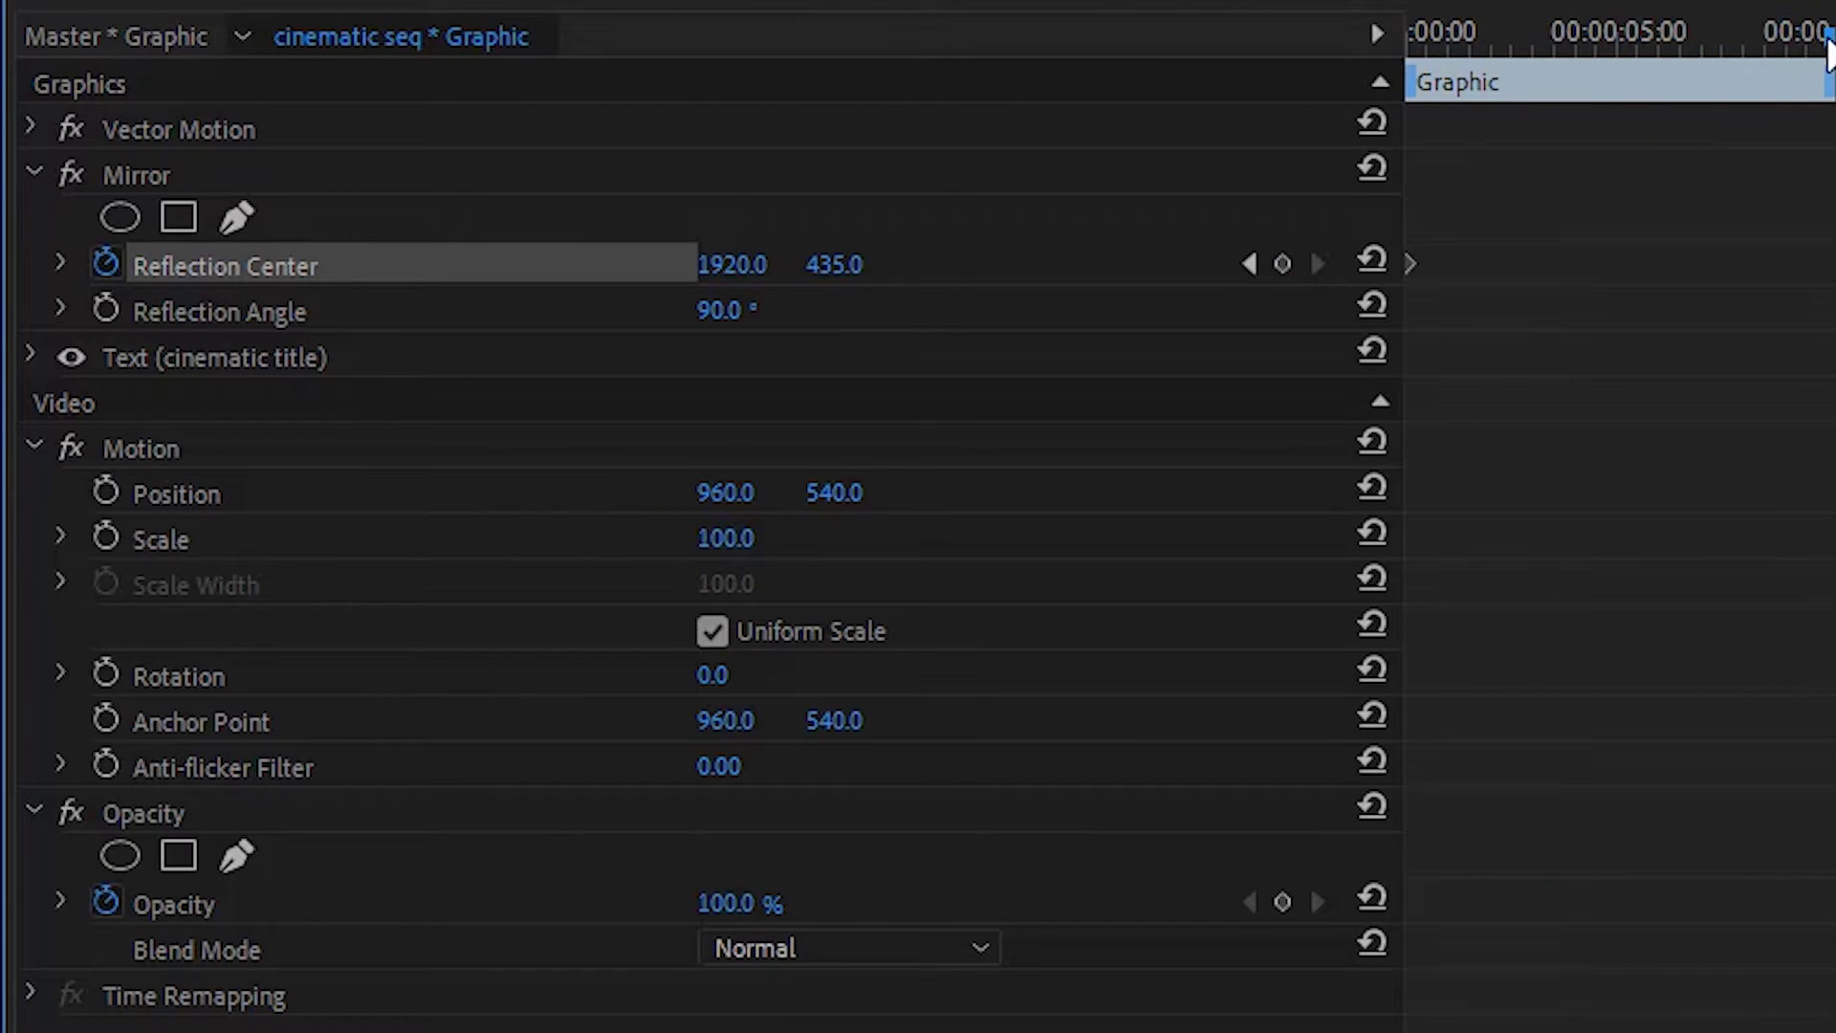
{"action": "left_click_drag", "start_coordinate": [834, 265], "coordinate": [852, 263]}
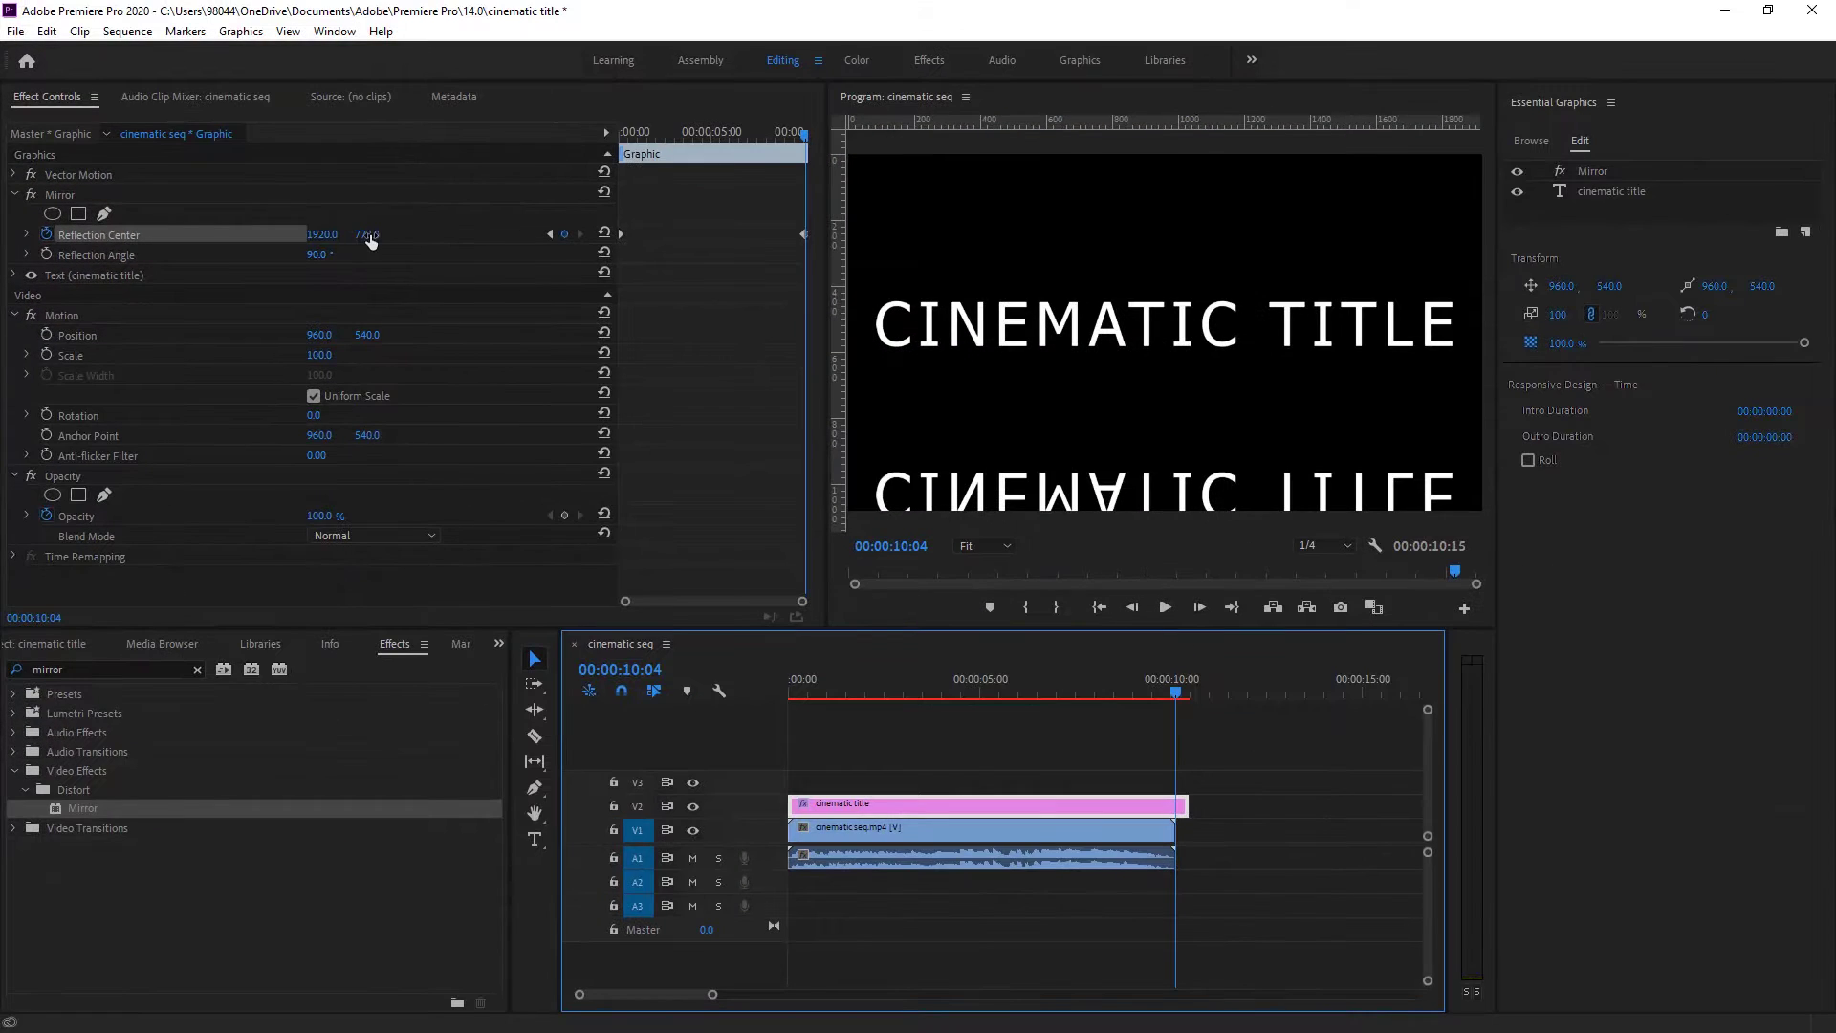
- Set the end keyframe's Reflection Center Y to 599 and trim the title clip to end at 10:04
{"action": "mouse_move", "coordinate": [371, 242]}
{"action": "left_mouse_down"}
{"action": "mouse_move", "coordinate": [316, 242]}
{"action": "mouse_move", "coordinate": [353, 234]}
{"action": "left_mouse_up"}
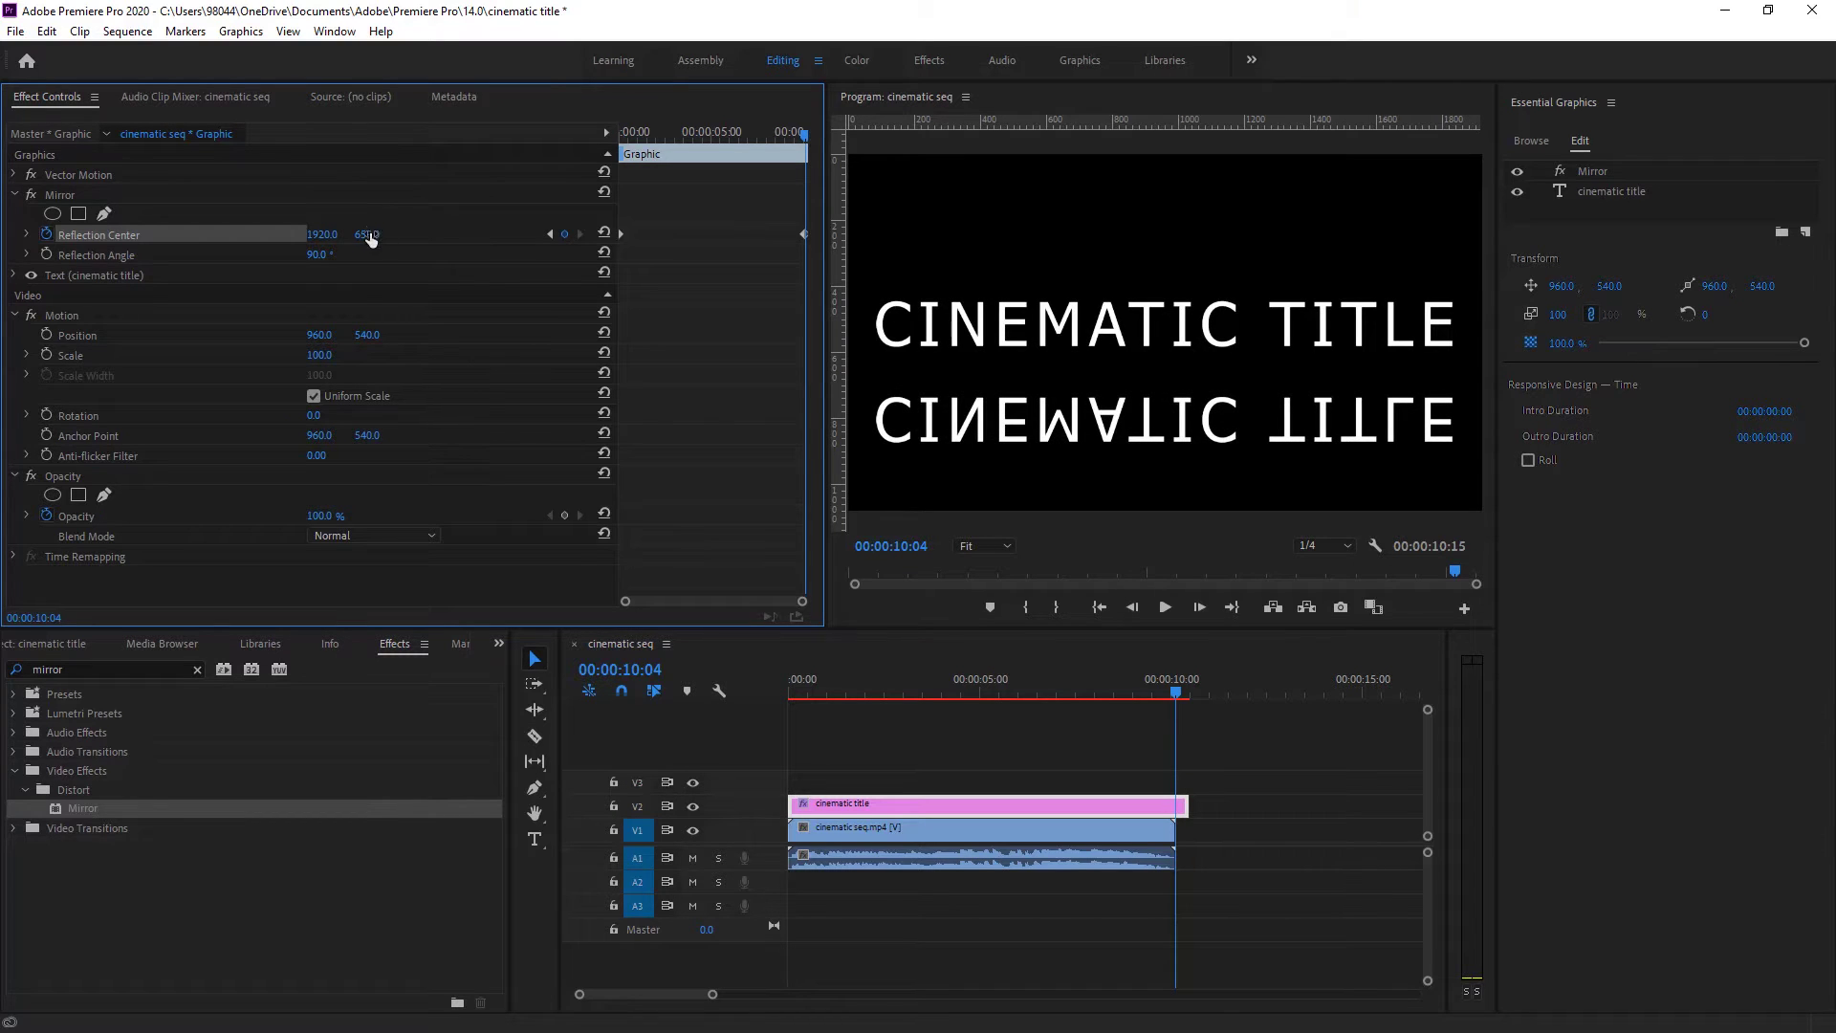
{"action": "left_click_drag", "start_coordinate": [367, 234], "coordinate": [309, 234]}
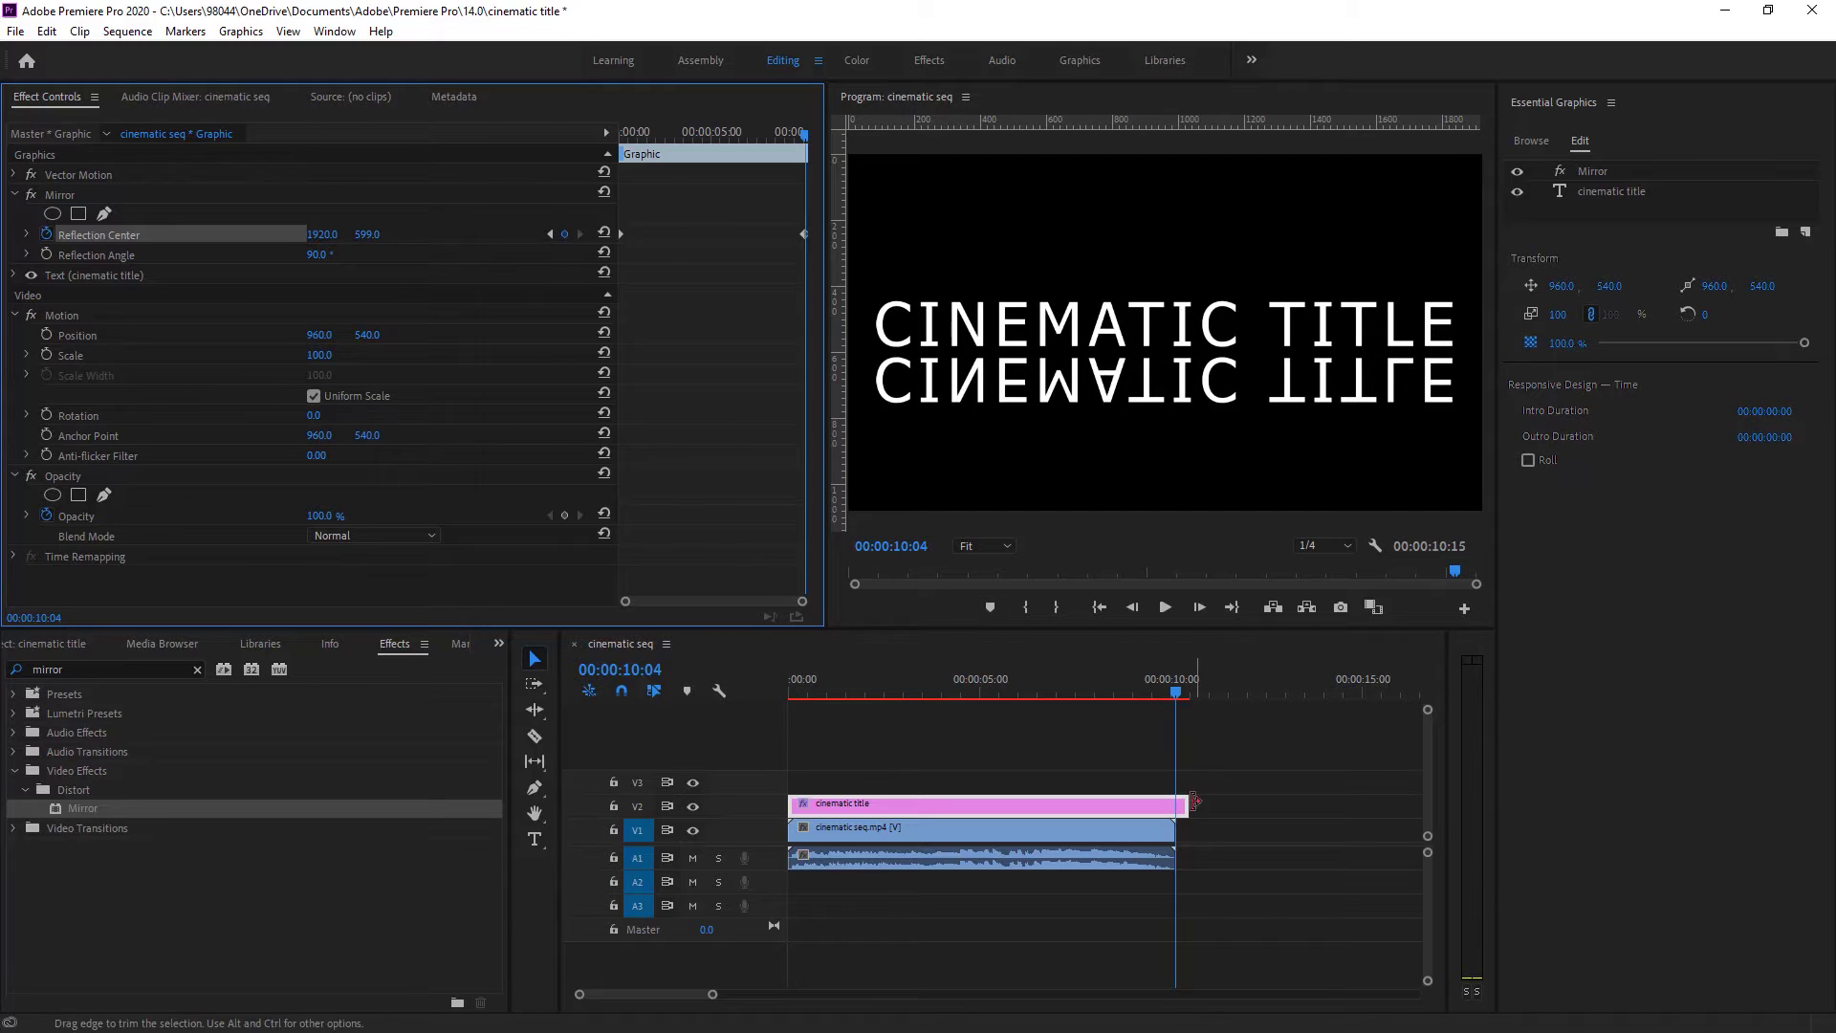
{"action": "left_click_drag", "start_coordinate": [1186, 813], "coordinate": [1175, 813]}
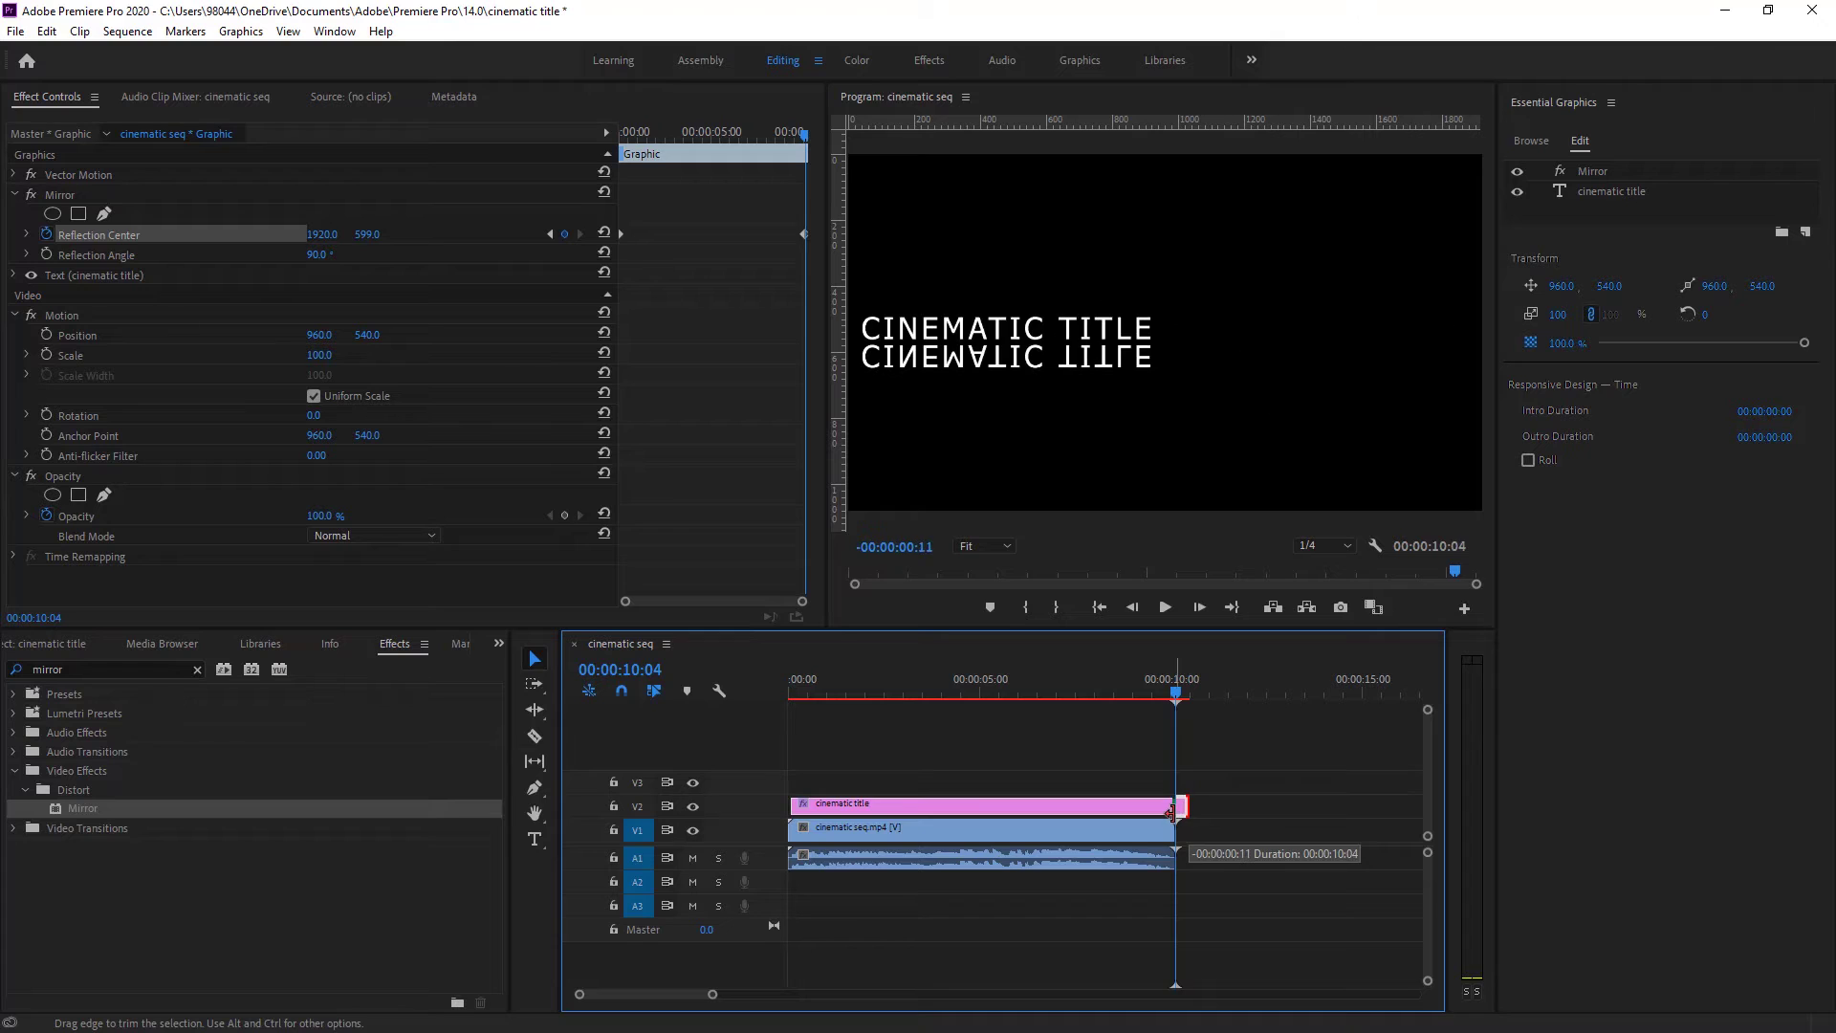
{"action": "left_click", "coordinate": [1224, 702]}
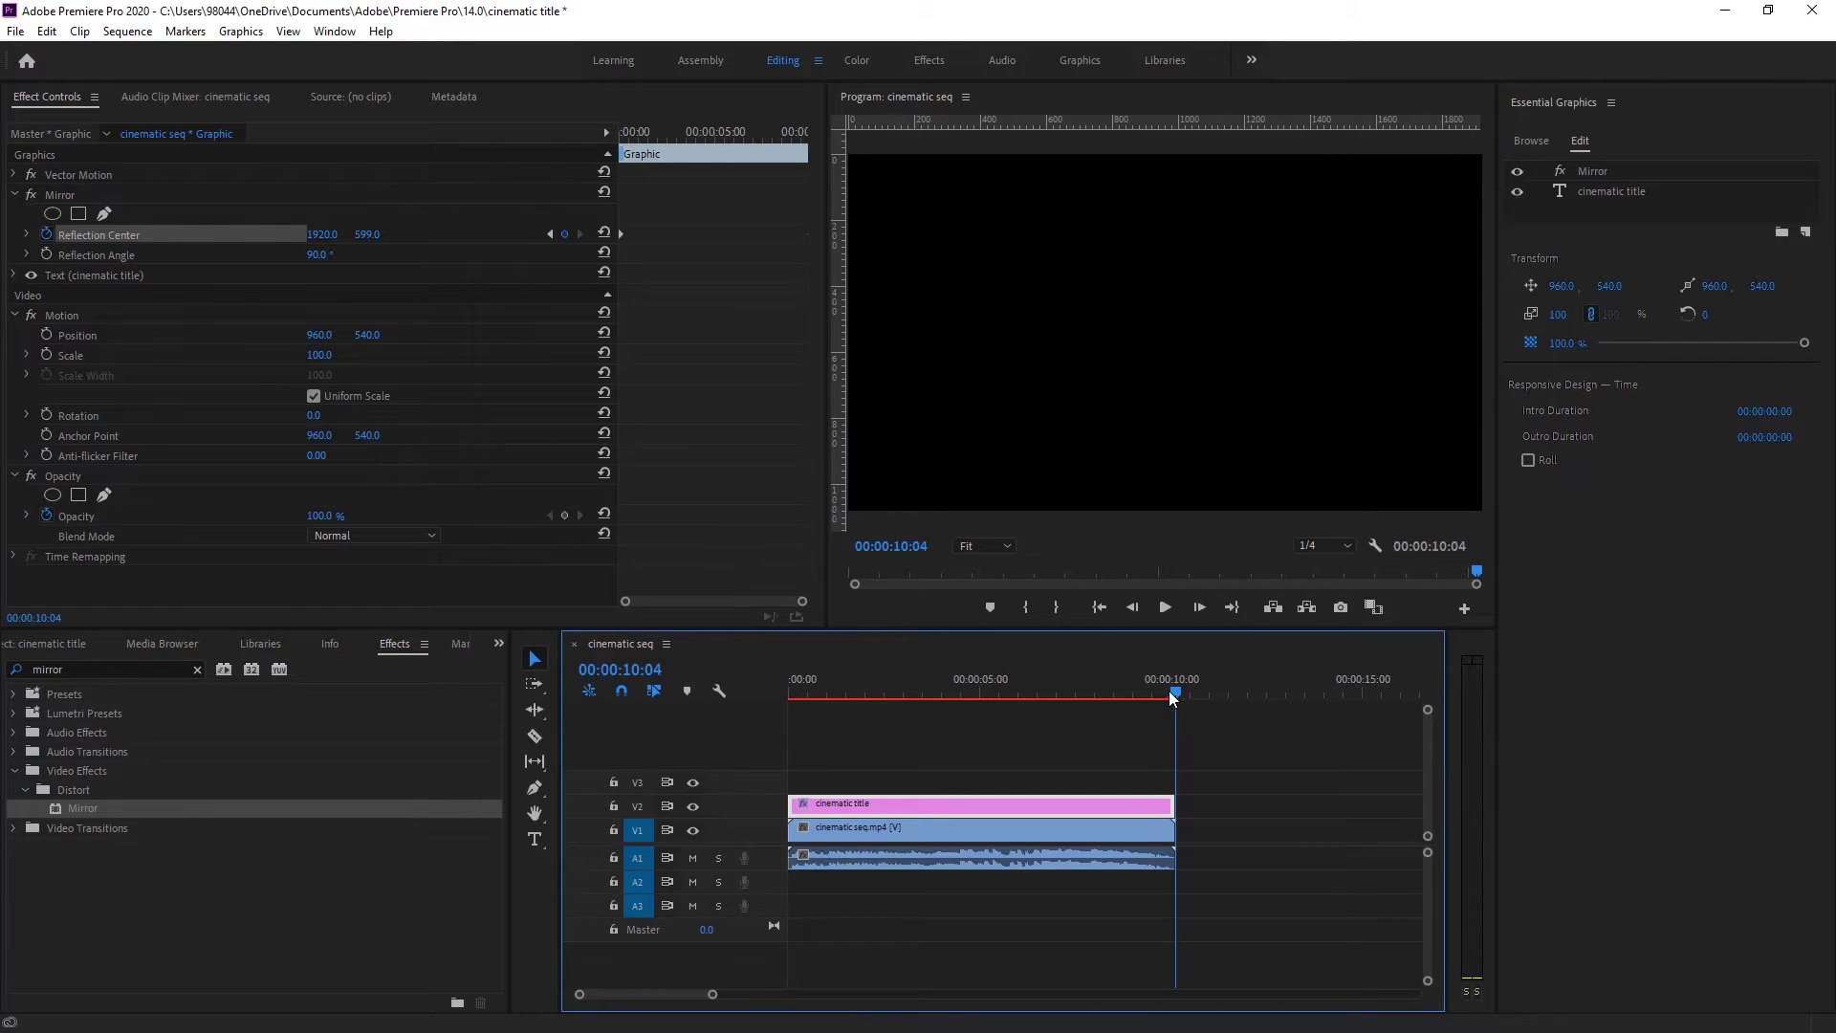
- Scrub through the clip to review the reflection, checking 8:24 and the final frame
{"action": "mouse_move", "coordinate": [1170, 700]}
{"action": "left_mouse_down"}
{"action": "mouse_move", "coordinate": [835, 697]}
{"action": "mouse_move", "coordinate": [1062, 700]}
{"action": "left_mouse_up"}
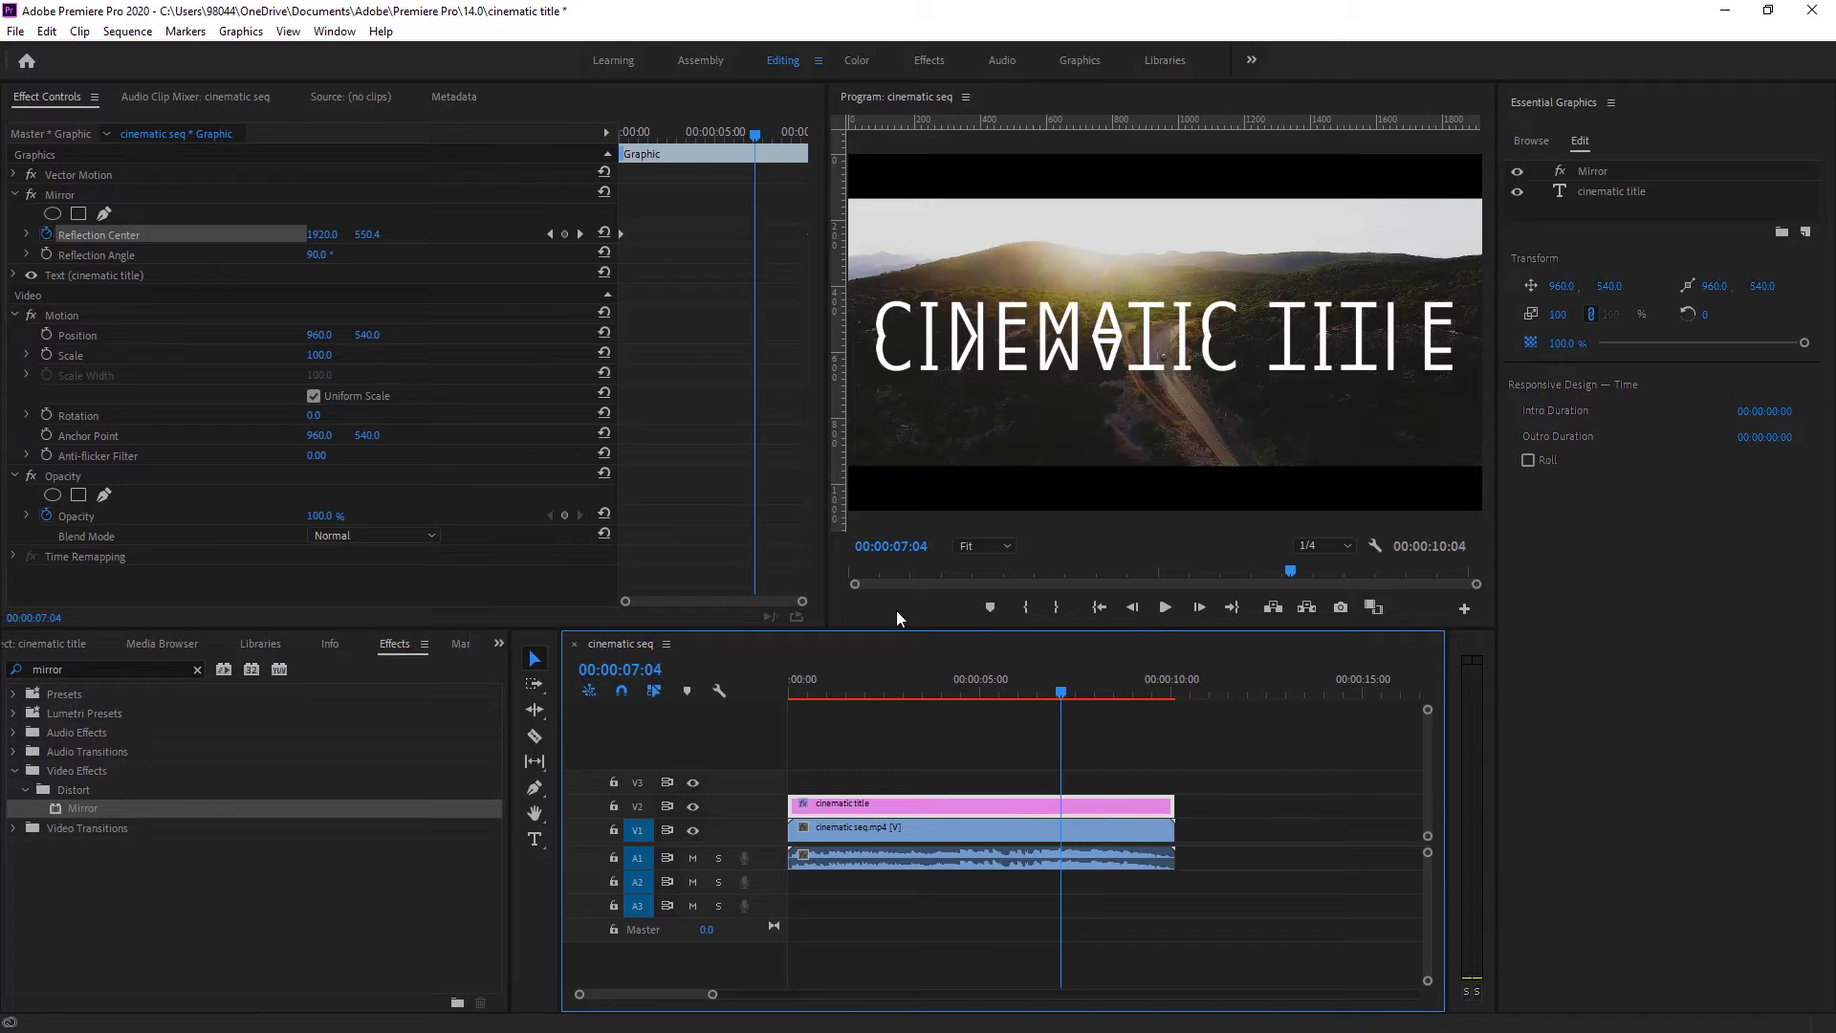
{"action": "left_click", "coordinate": [577, 236]}
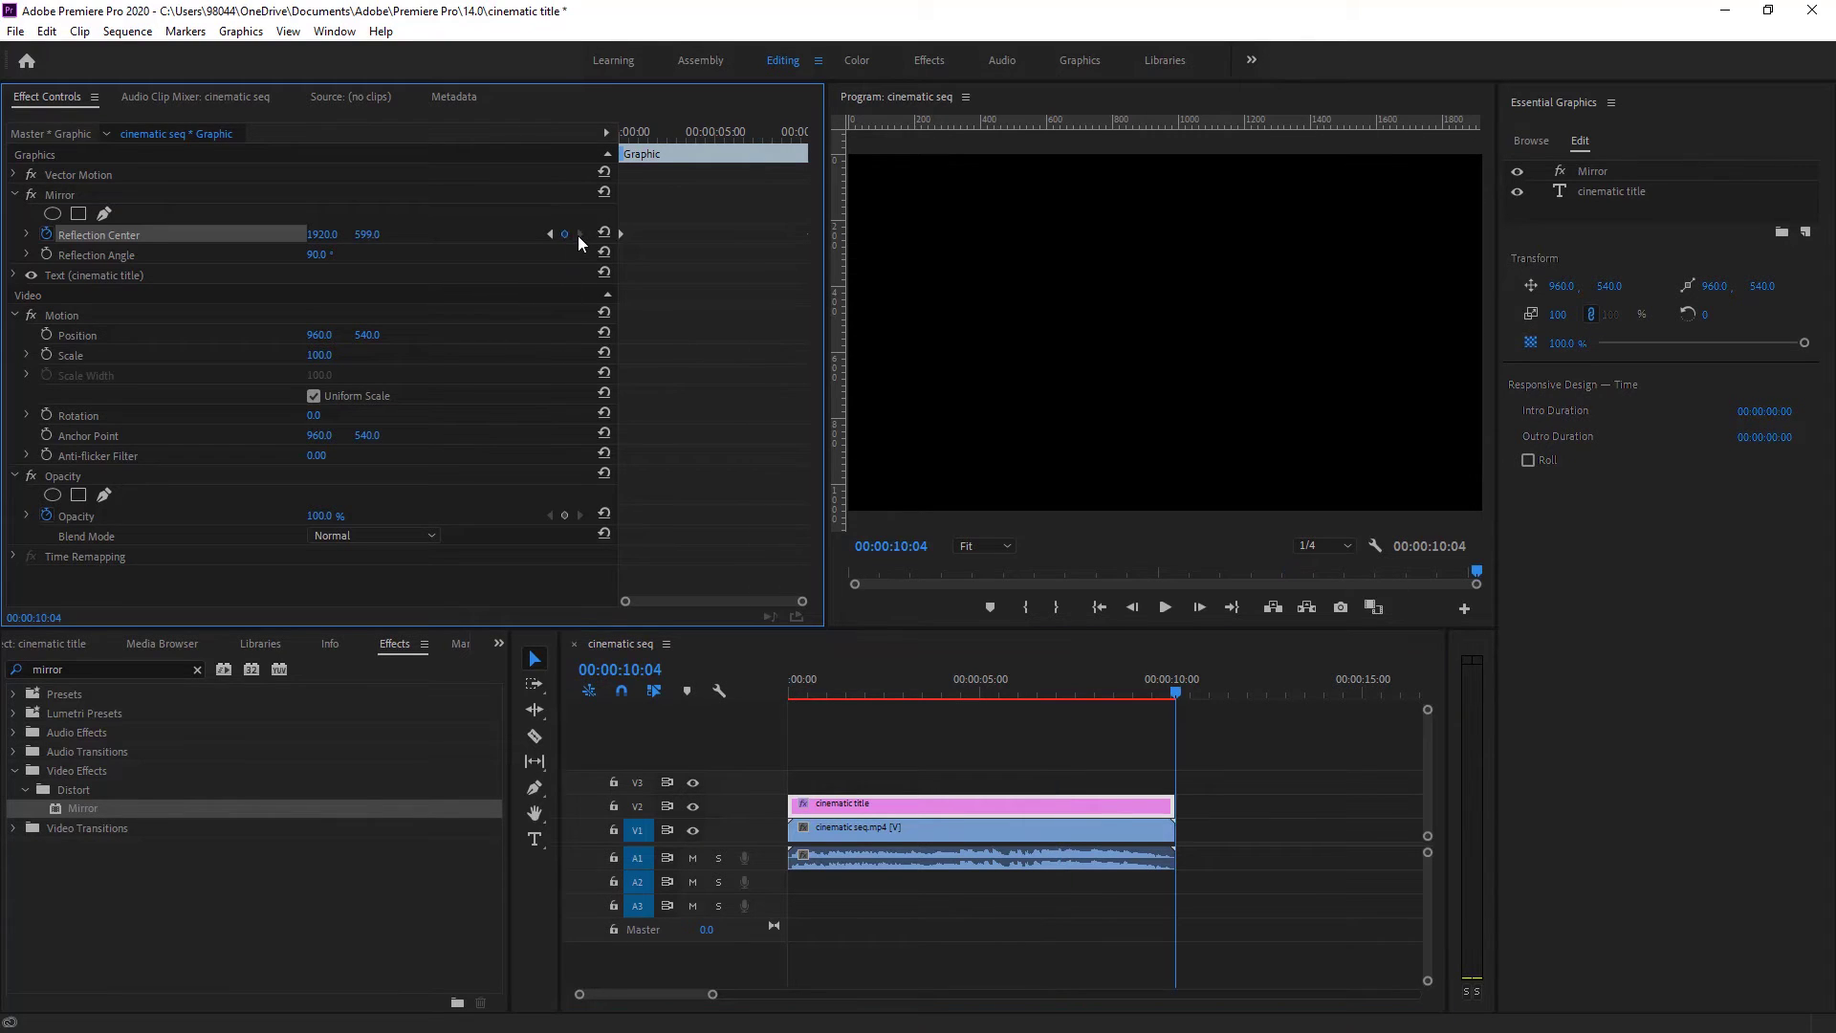
{"action": "left_click", "coordinate": [788, 133]}
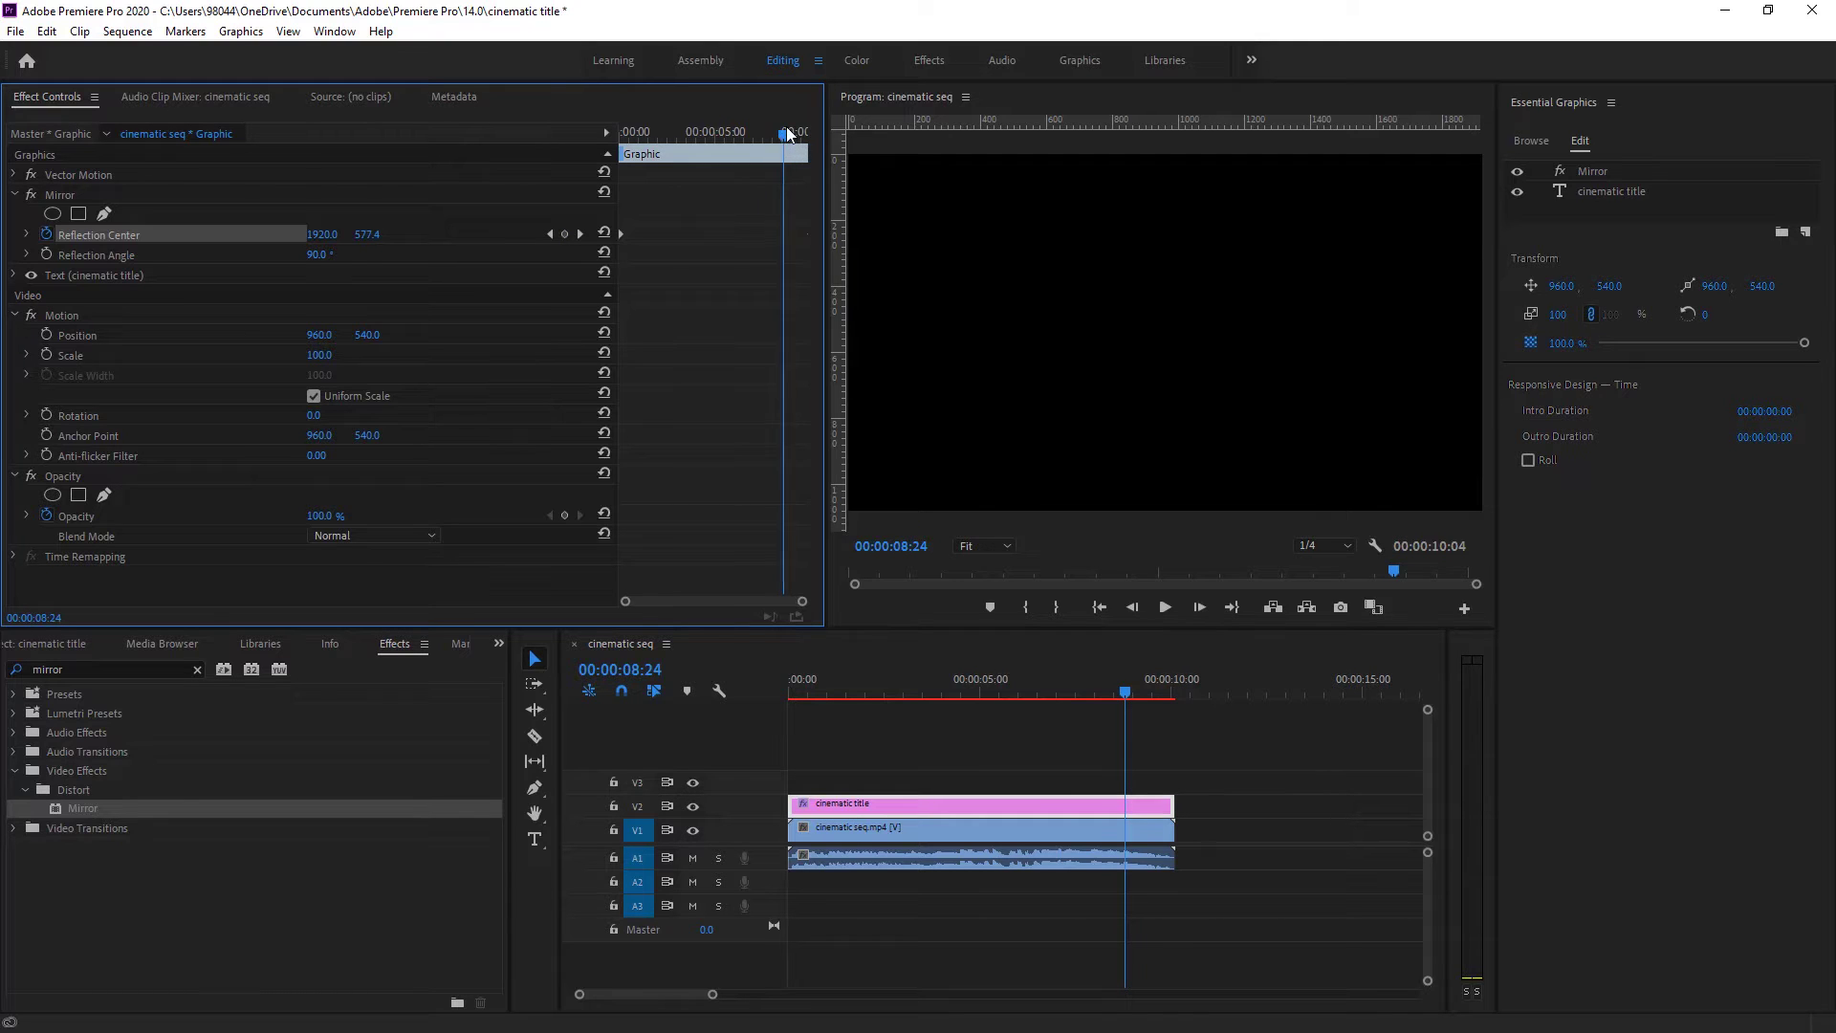
{"action": "left_click_drag", "start_coordinate": [792, 133], "coordinate": [815, 133]}
{"action": "left_click_drag", "start_coordinate": [823, 199], "coordinate": [985, 201]}
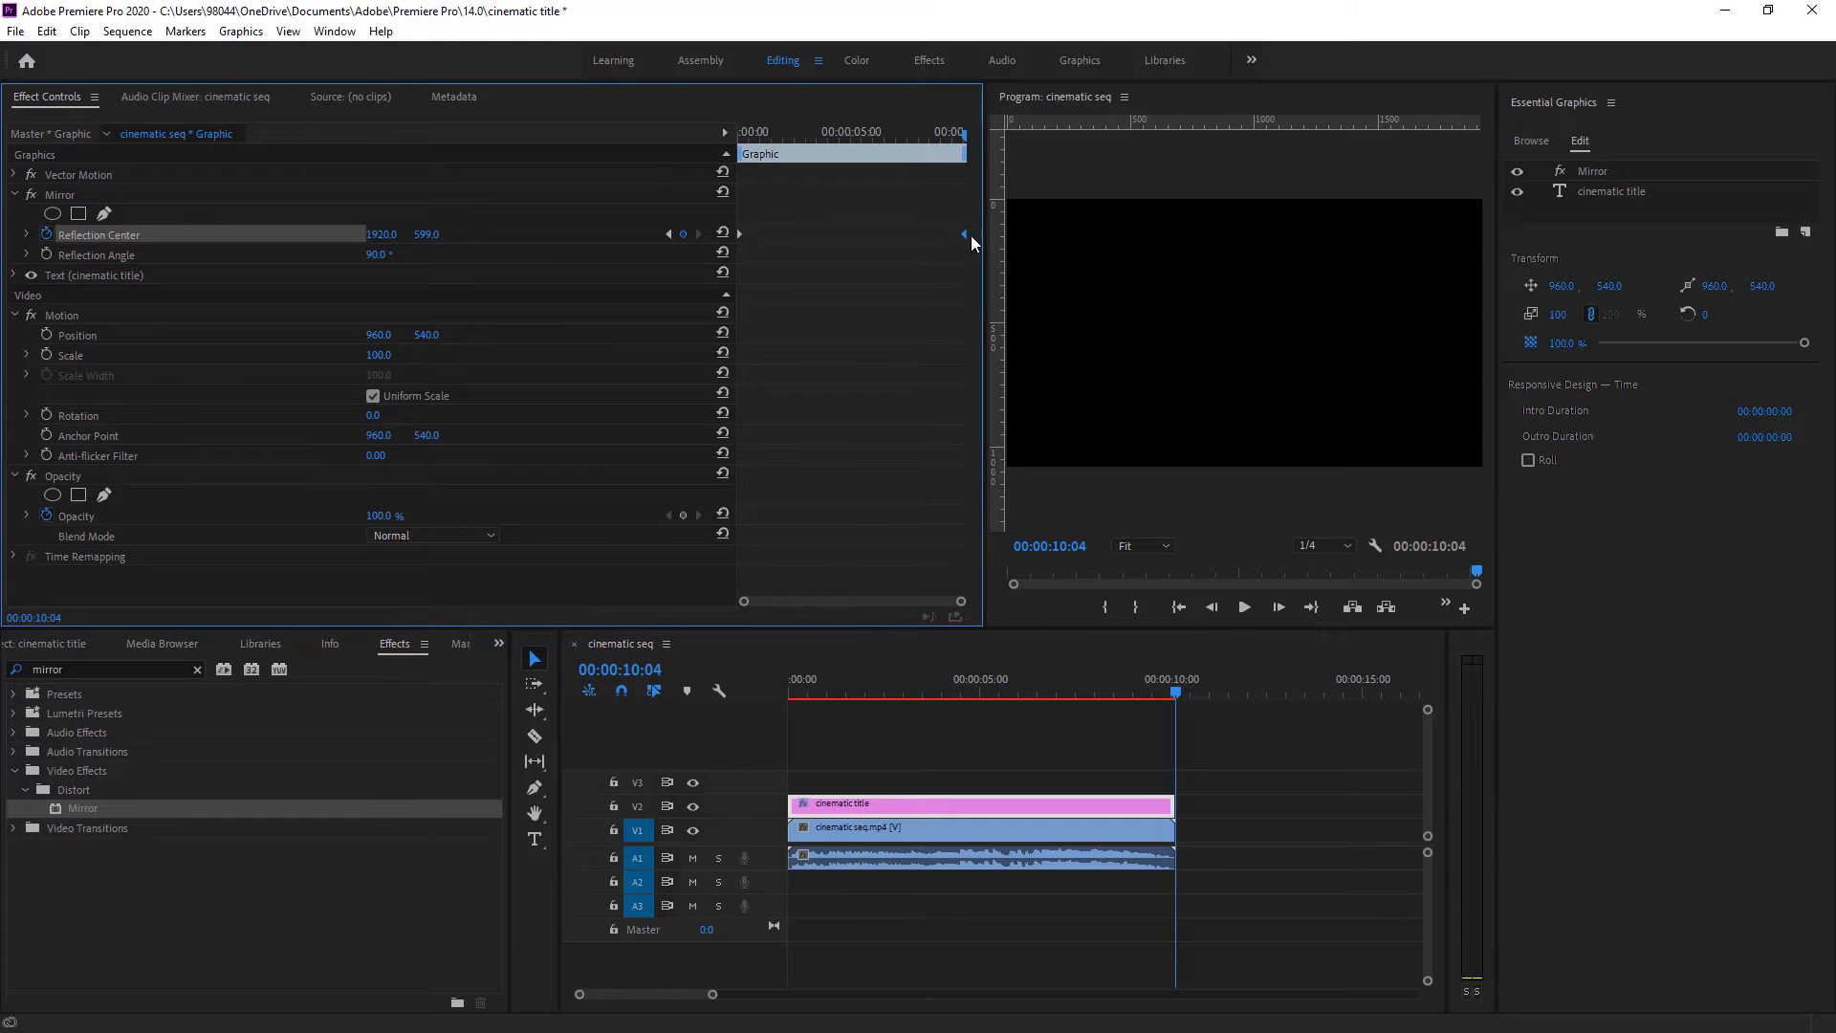
- Set the last Reflection Center keyframe's temporal interpolation to Ease In
{"action": "left_click_drag", "start_coordinate": [982, 216], "coordinate": [1118, 220]}
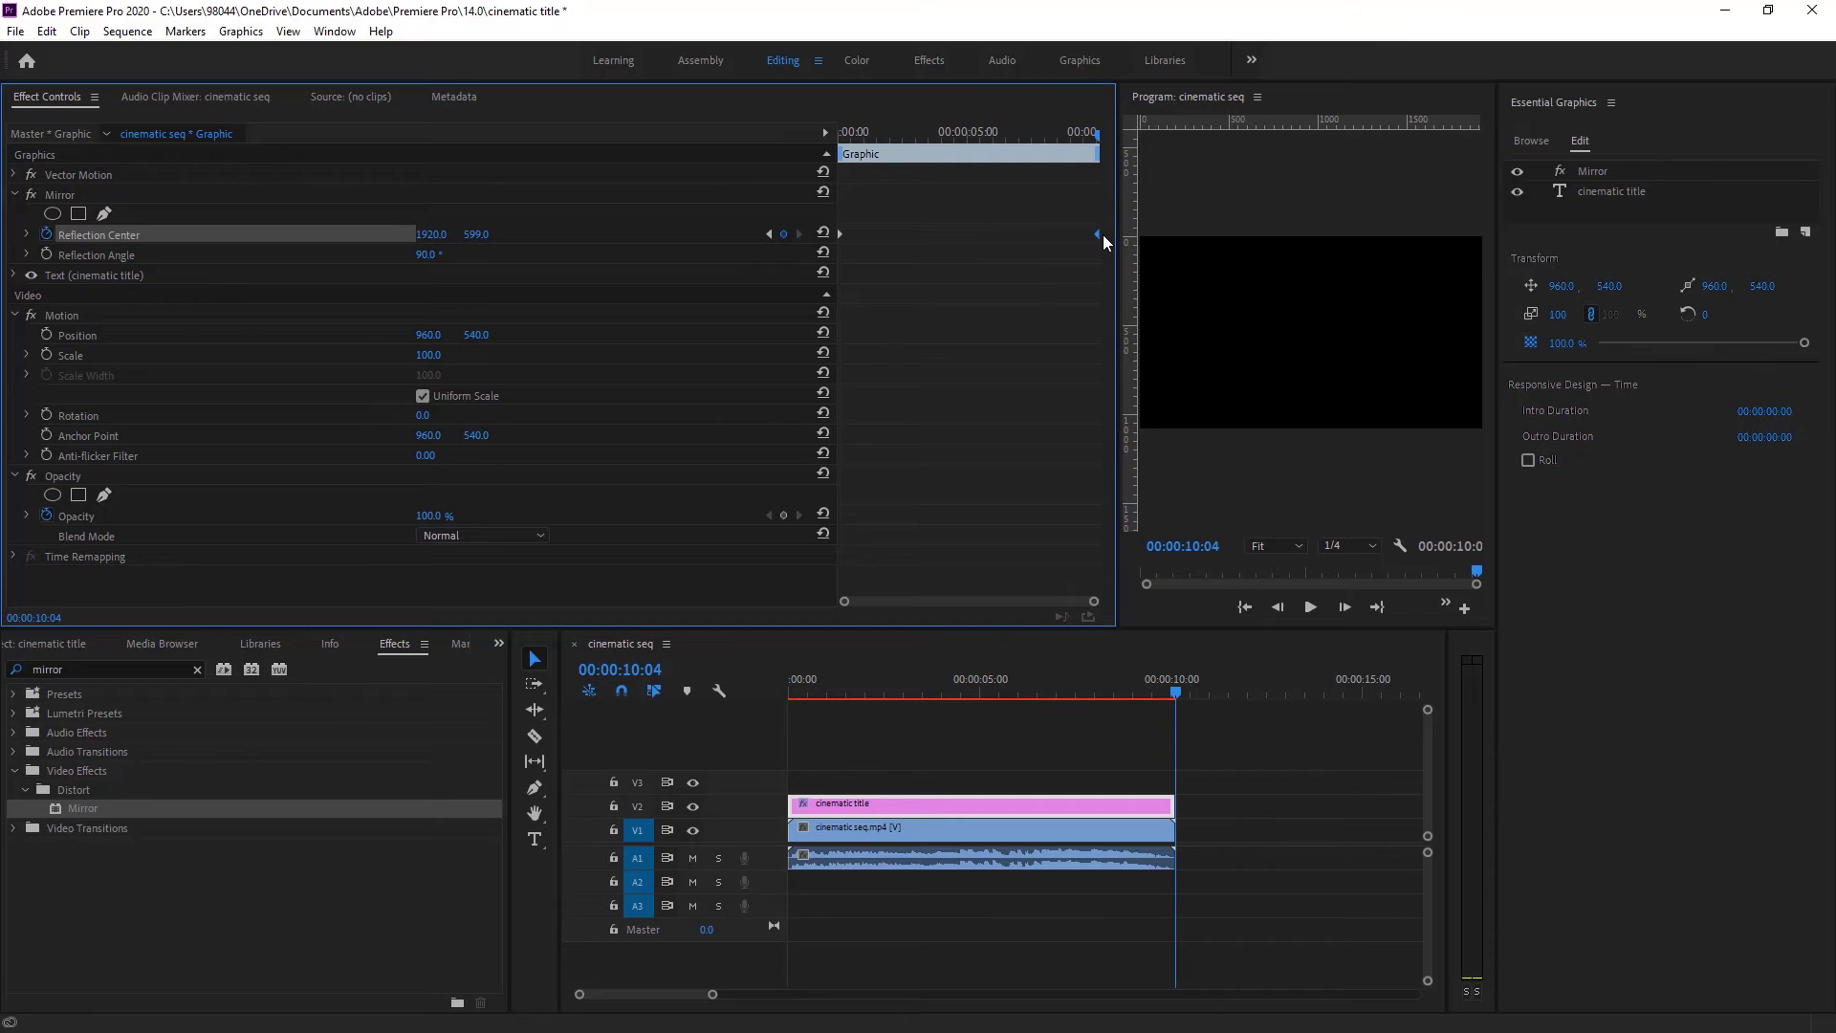
{"action": "right_click", "coordinate": [1098, 234]}
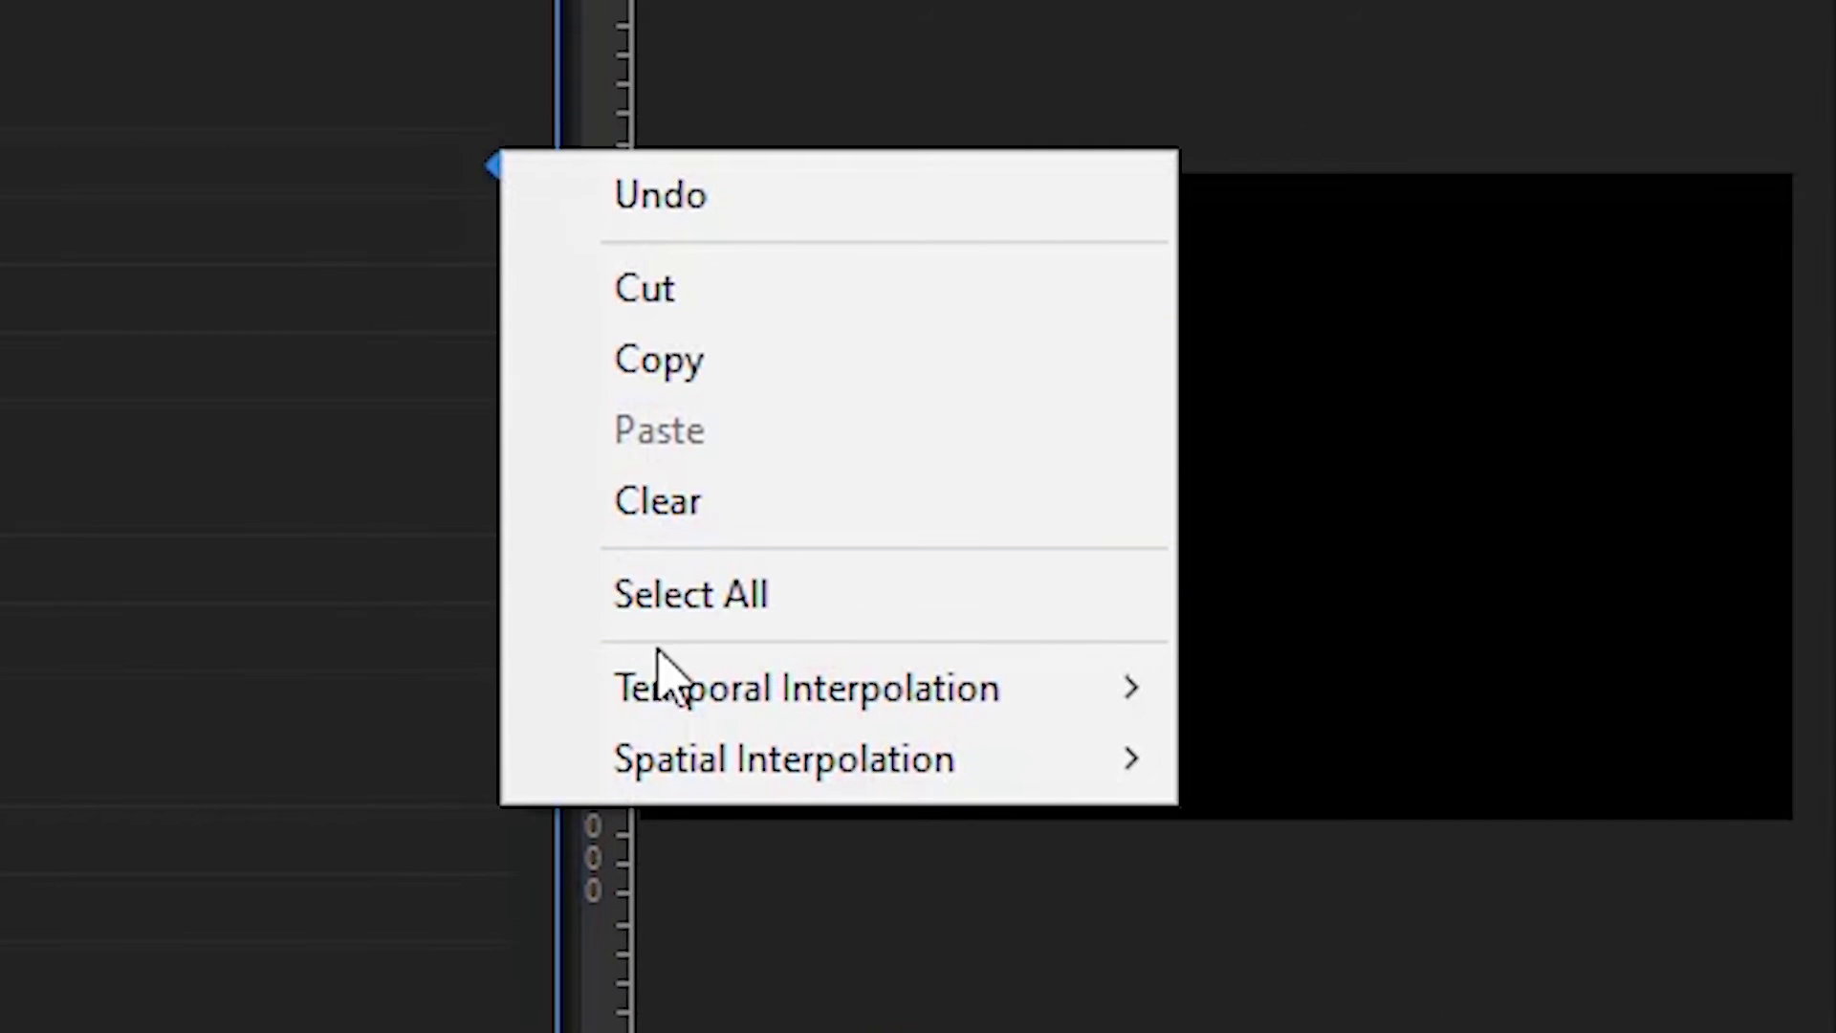
{"action": "mouse_move", "coordinate": [738, 697]}
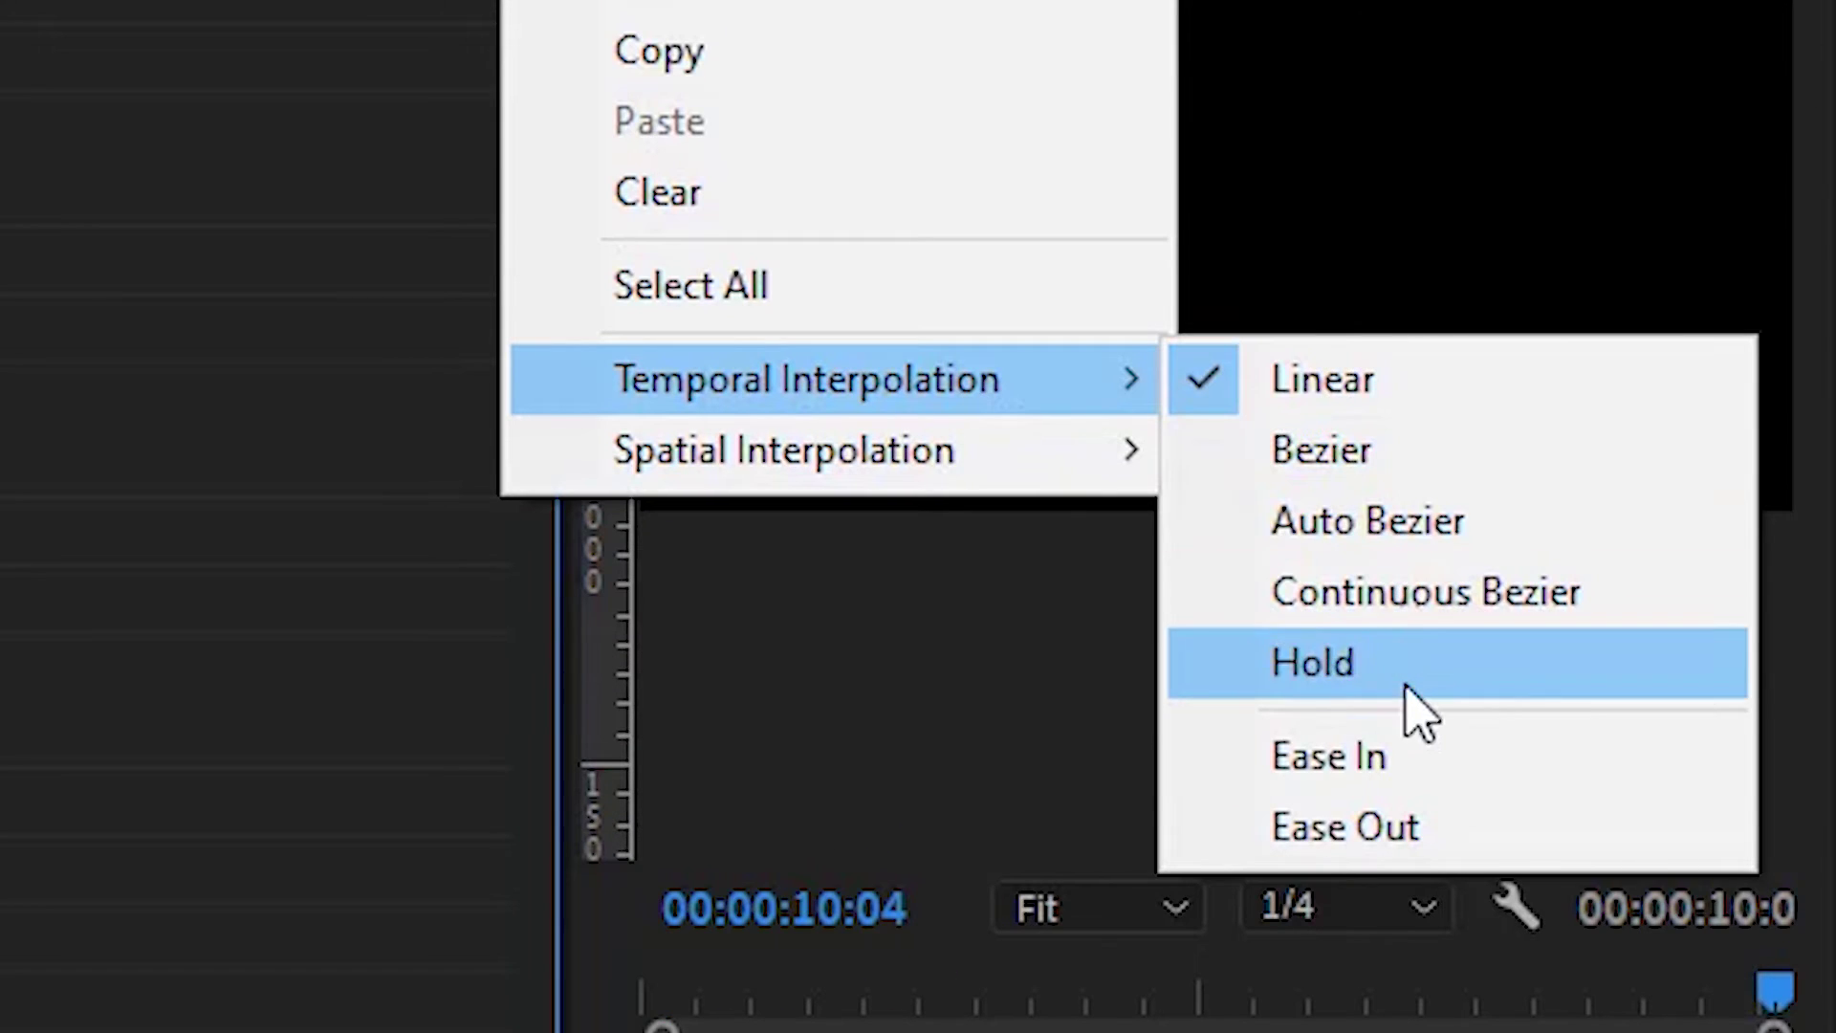
{"action": "left_click", "coordinate": [1434, 765]}
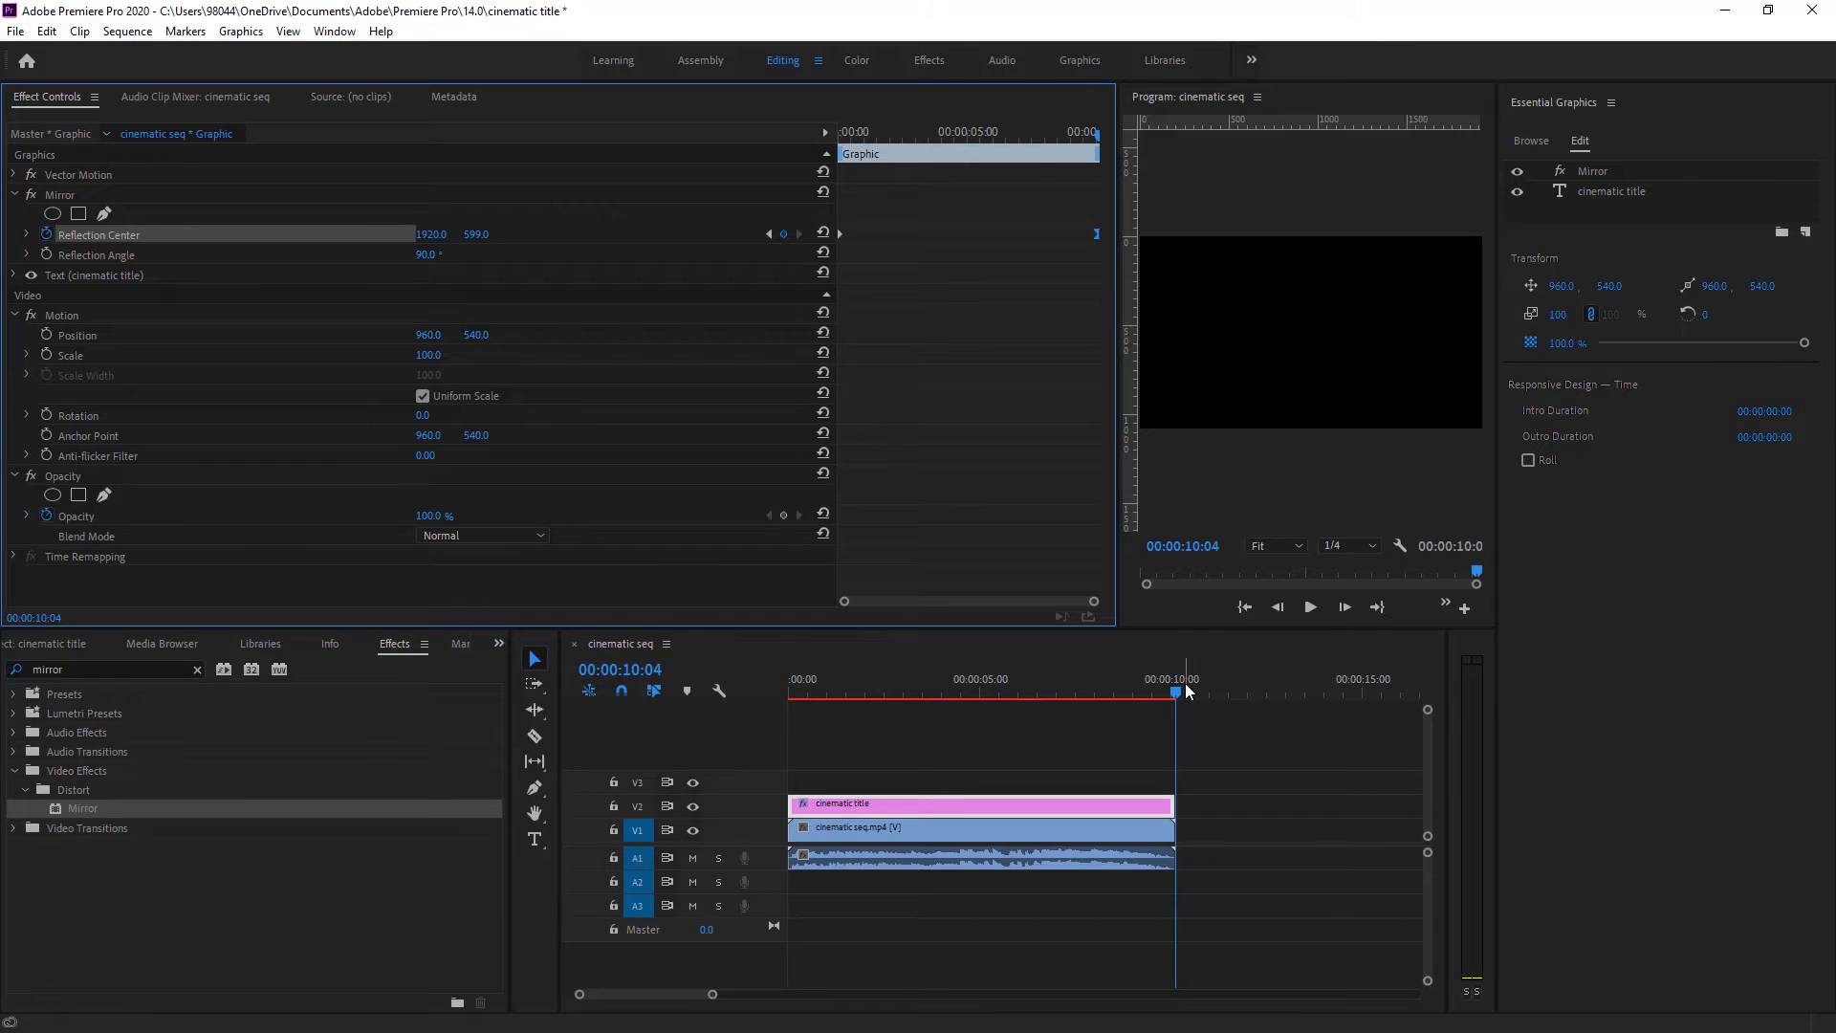
- Widen the Program monitor and scrub through the reflection animation around three seconds in
{"action": "left_click_drag", "start_coordinate": [1185, 682], "coordinate": [909, 702]}
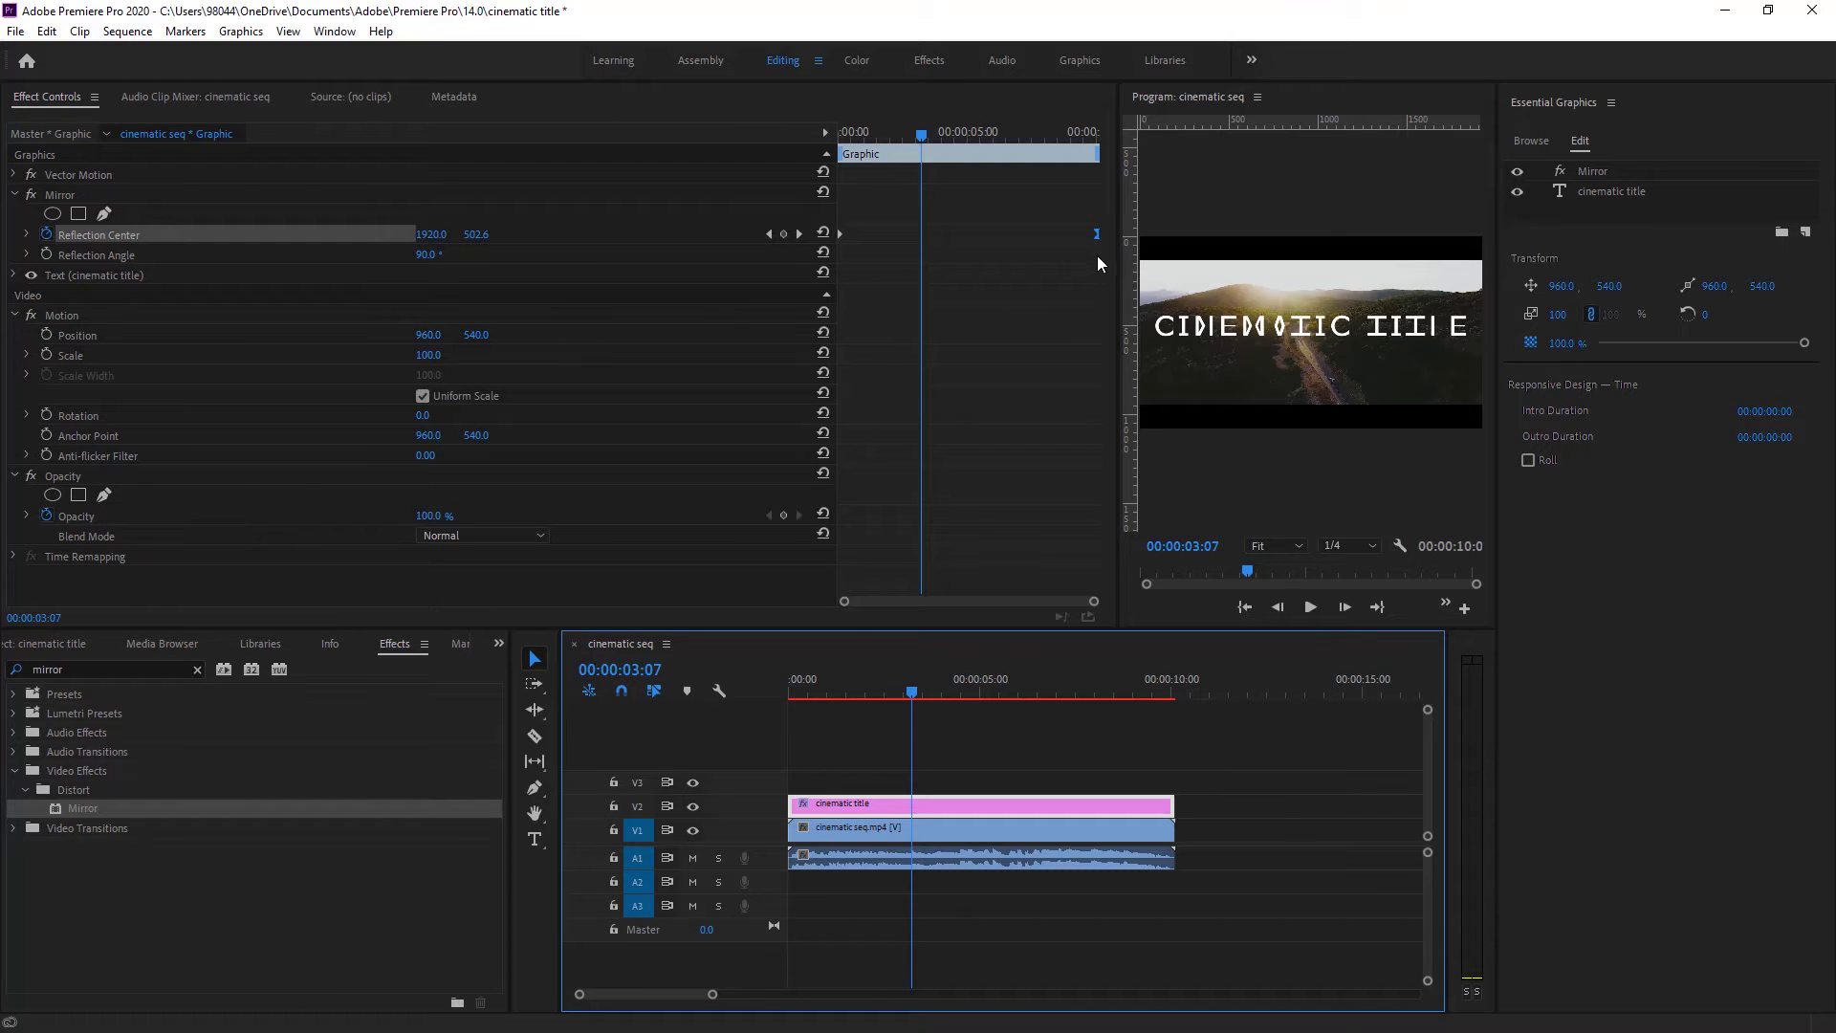
{"action": "left_click_drag", "start_coordinate": [1116, 256], "coordinate": [724, 280]}
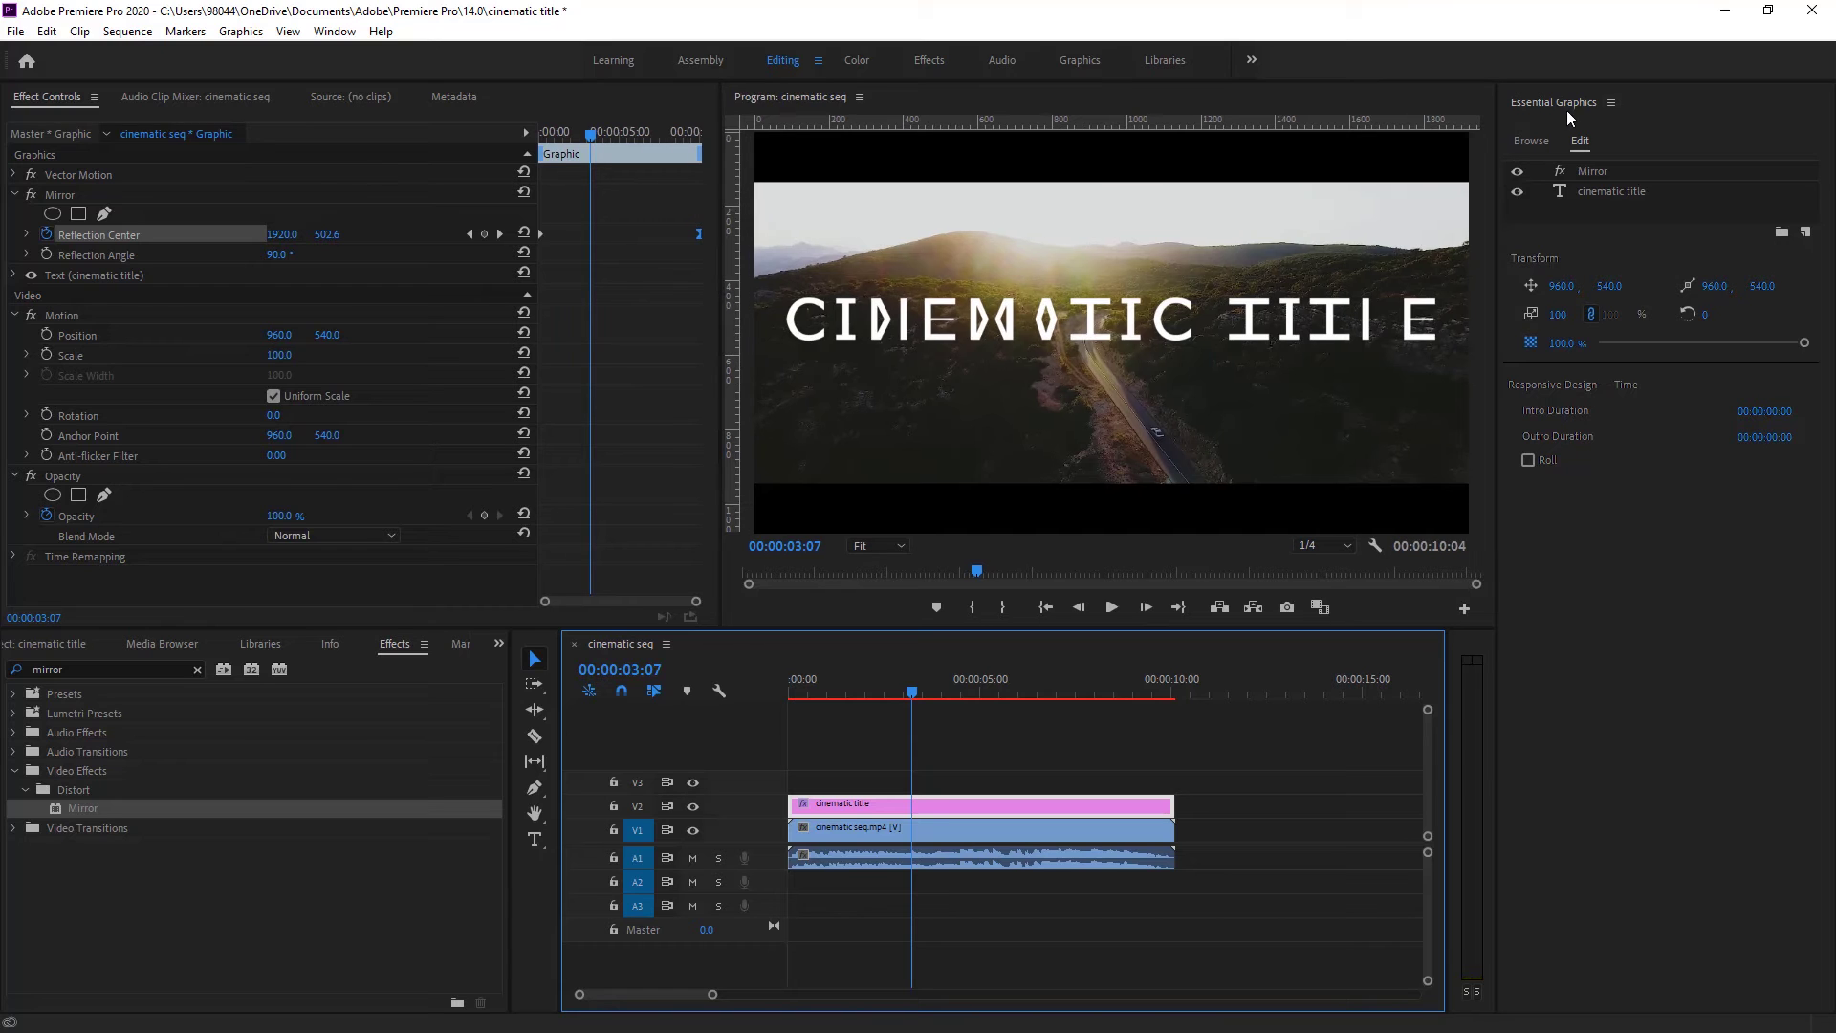
{"action": "left_click_drag", "start_coordinate": [1498, 130], "coordinate": [1662, 125]}
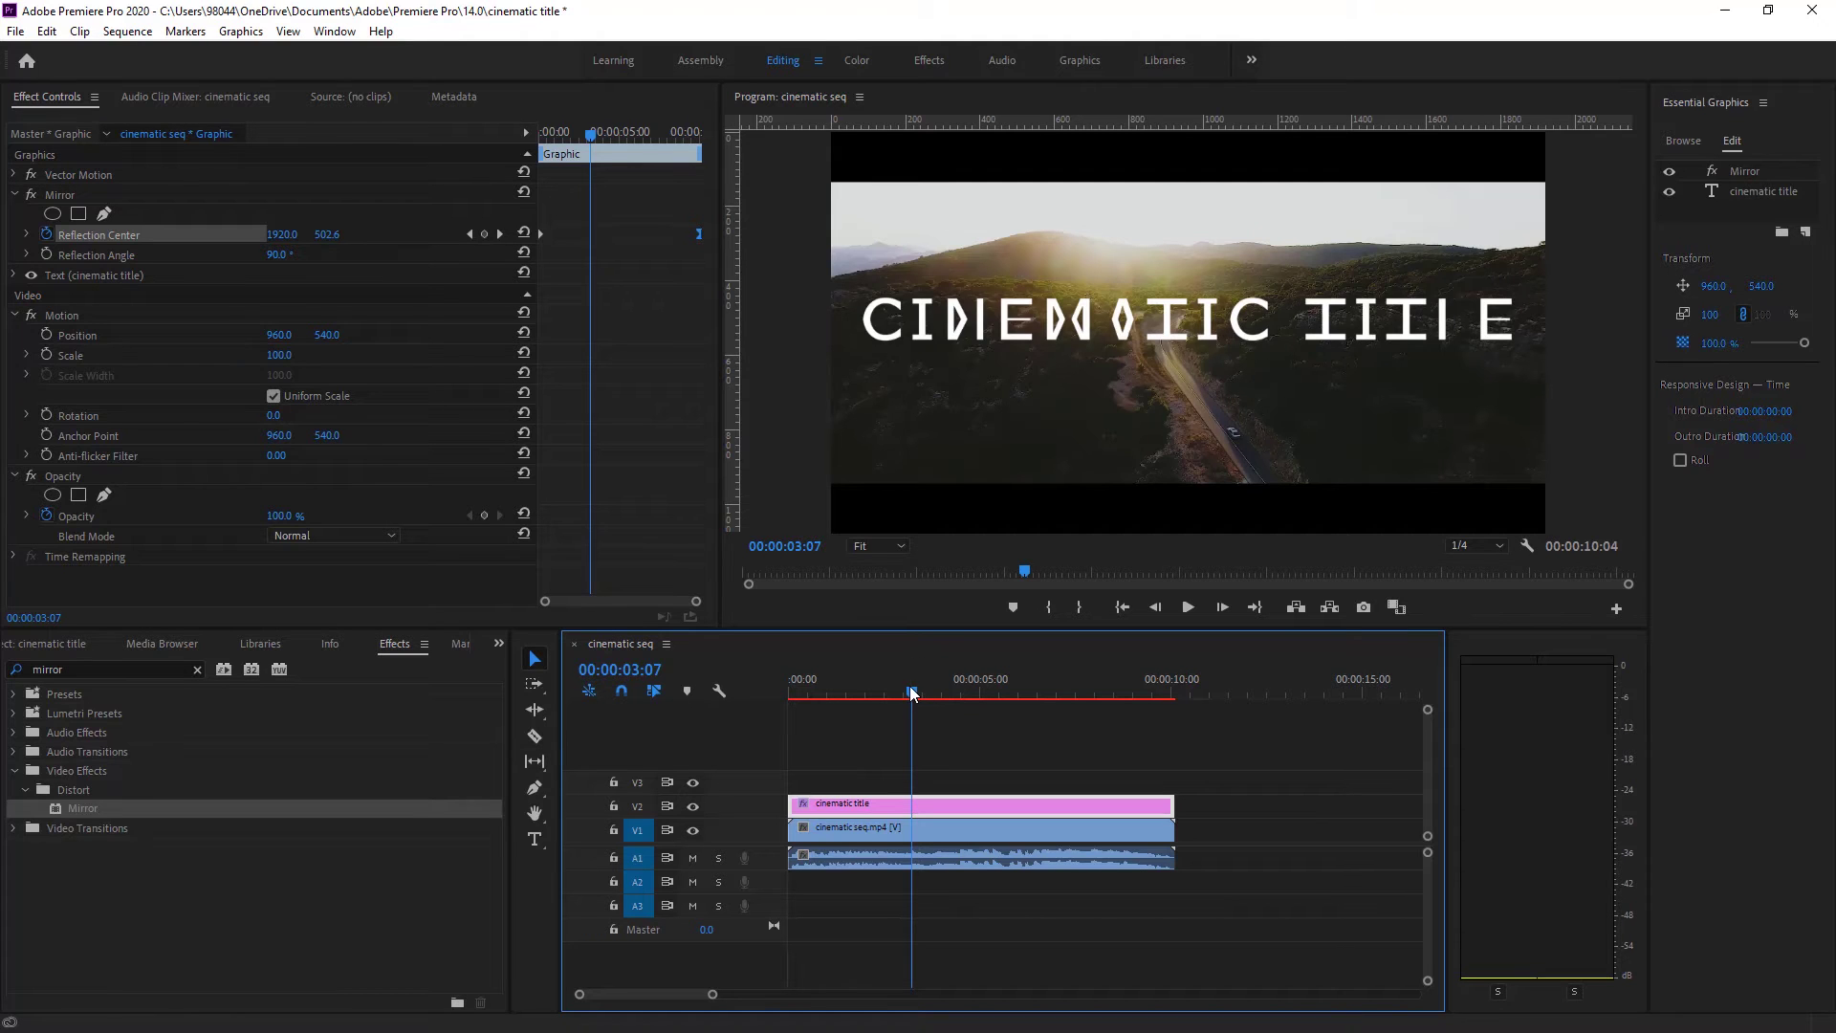
{"action": "left_click_drag", "start_coordinate": [914, 692], "coordinate": [1163, 695]}
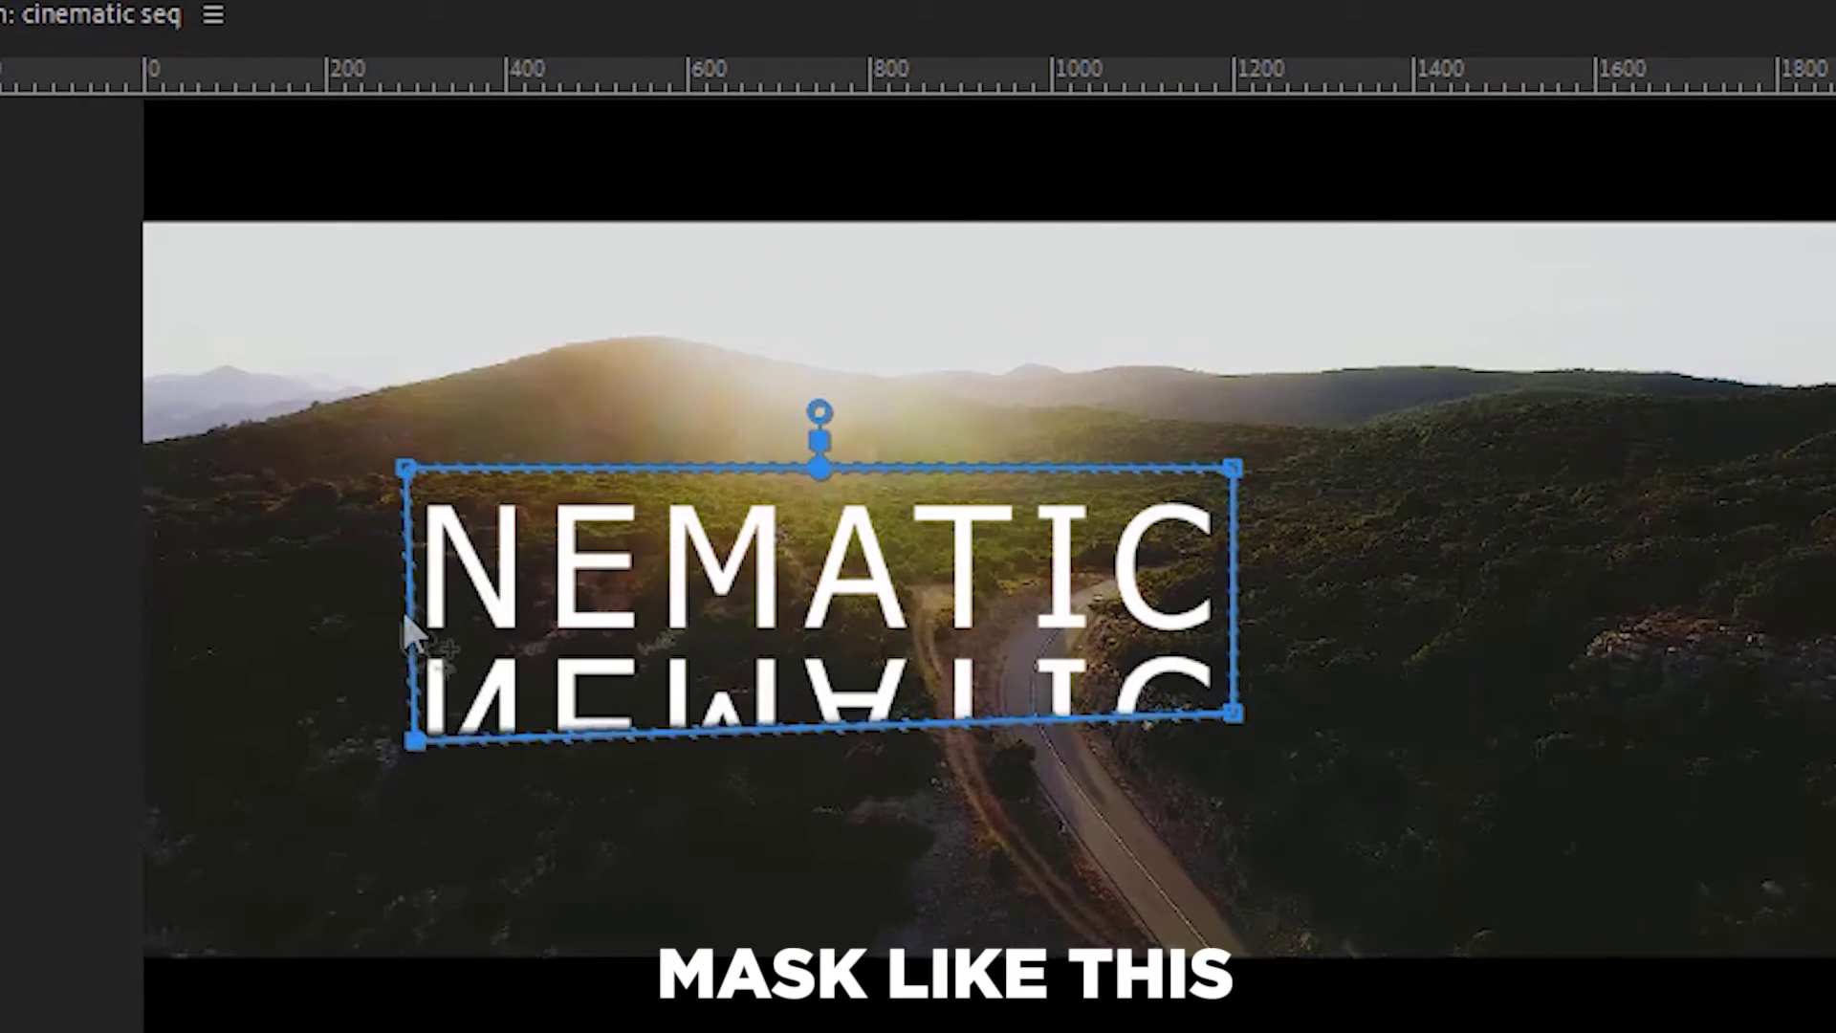
- Stretch the opacity mask over the whole title and its reflection, set feather 66, and play from the start
{"action": "left_click_drag", "start_coordinate": [405, 468], "coordinate": [226, 467]}
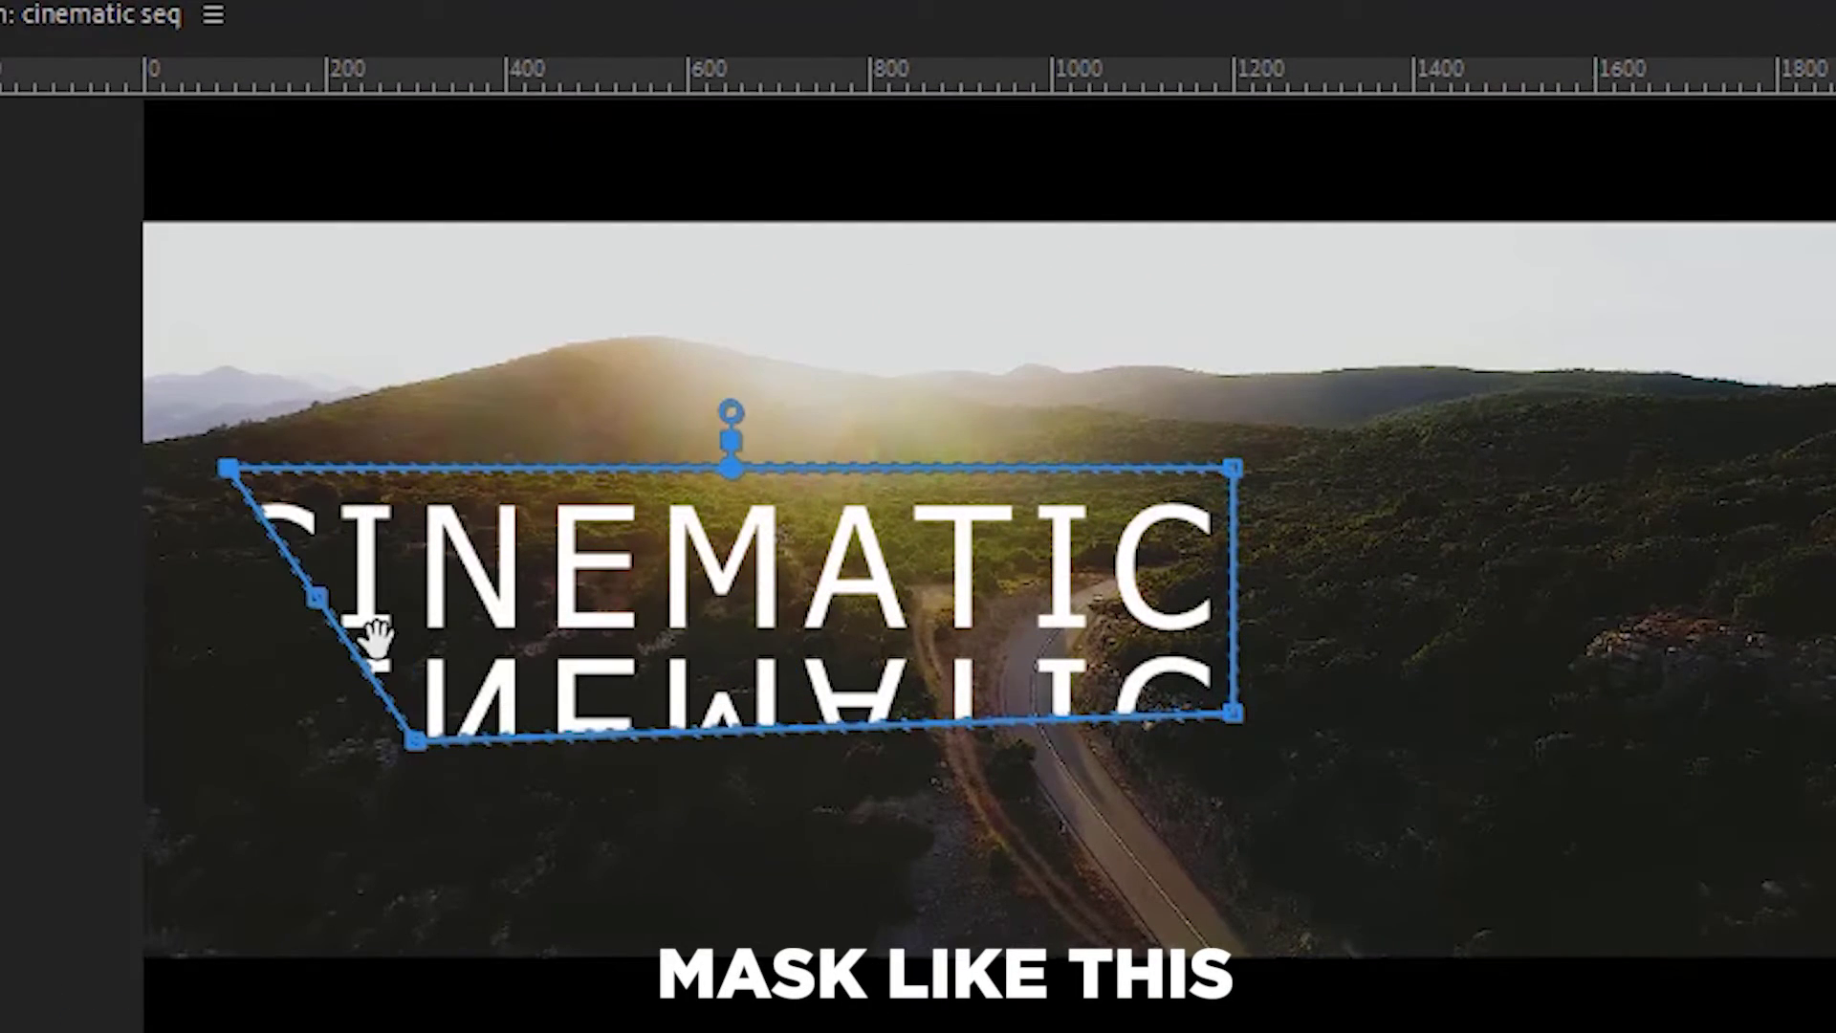
{"action": "left_click_drag", "start_coordinate": [415, 740], "coordinate": [197, 755]}
{"action": "left_click_drag", "start_coordinate": [226, 468], "coordinate": [155, 464]}
{"action": "left_click_drag", "start_coordinate": [184, 763], "coordinate": [156, 765]}
{"action": "left_click_drag", "start_coordinate": [1234, 468], "coordinate": [1802, 492]}
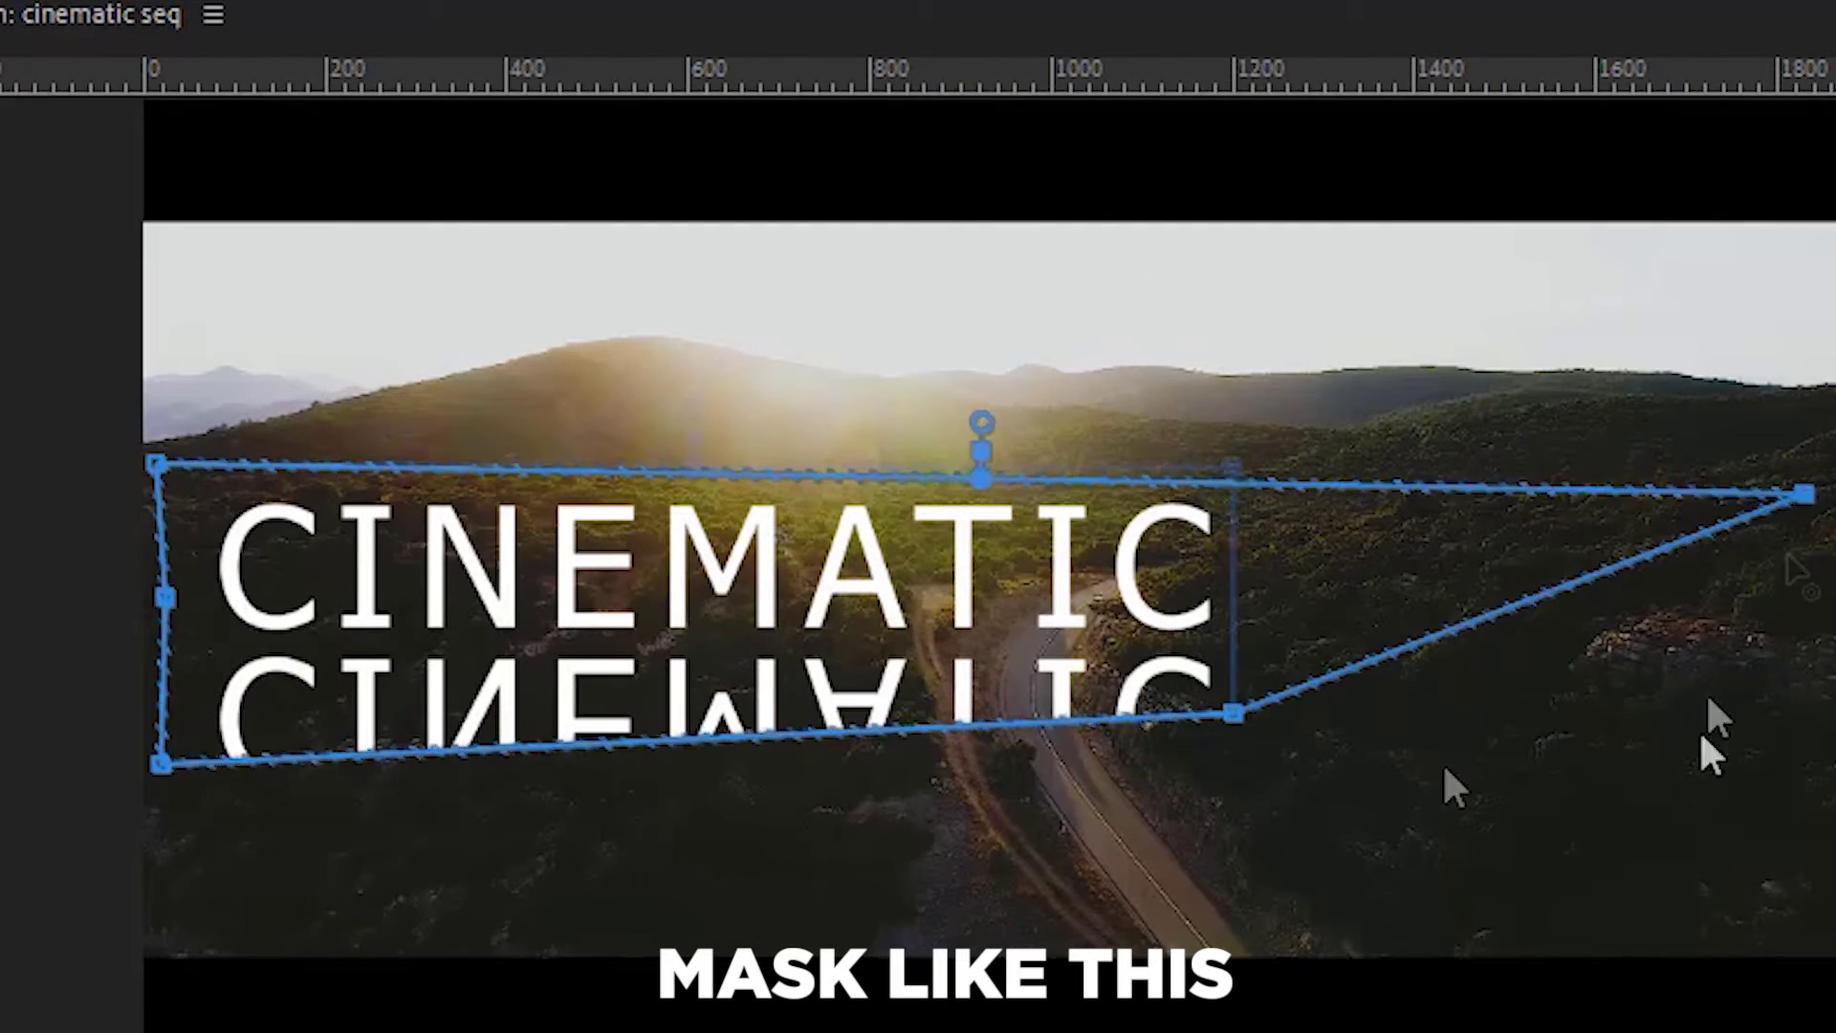
{"action": "left_click_drag", "start_coordinate": [1234, 712], "coordinate": [1803, 758]}
{"action": "left_click_drag", "start_coordinate": [156, 766], "coordinate": [159, 818]}
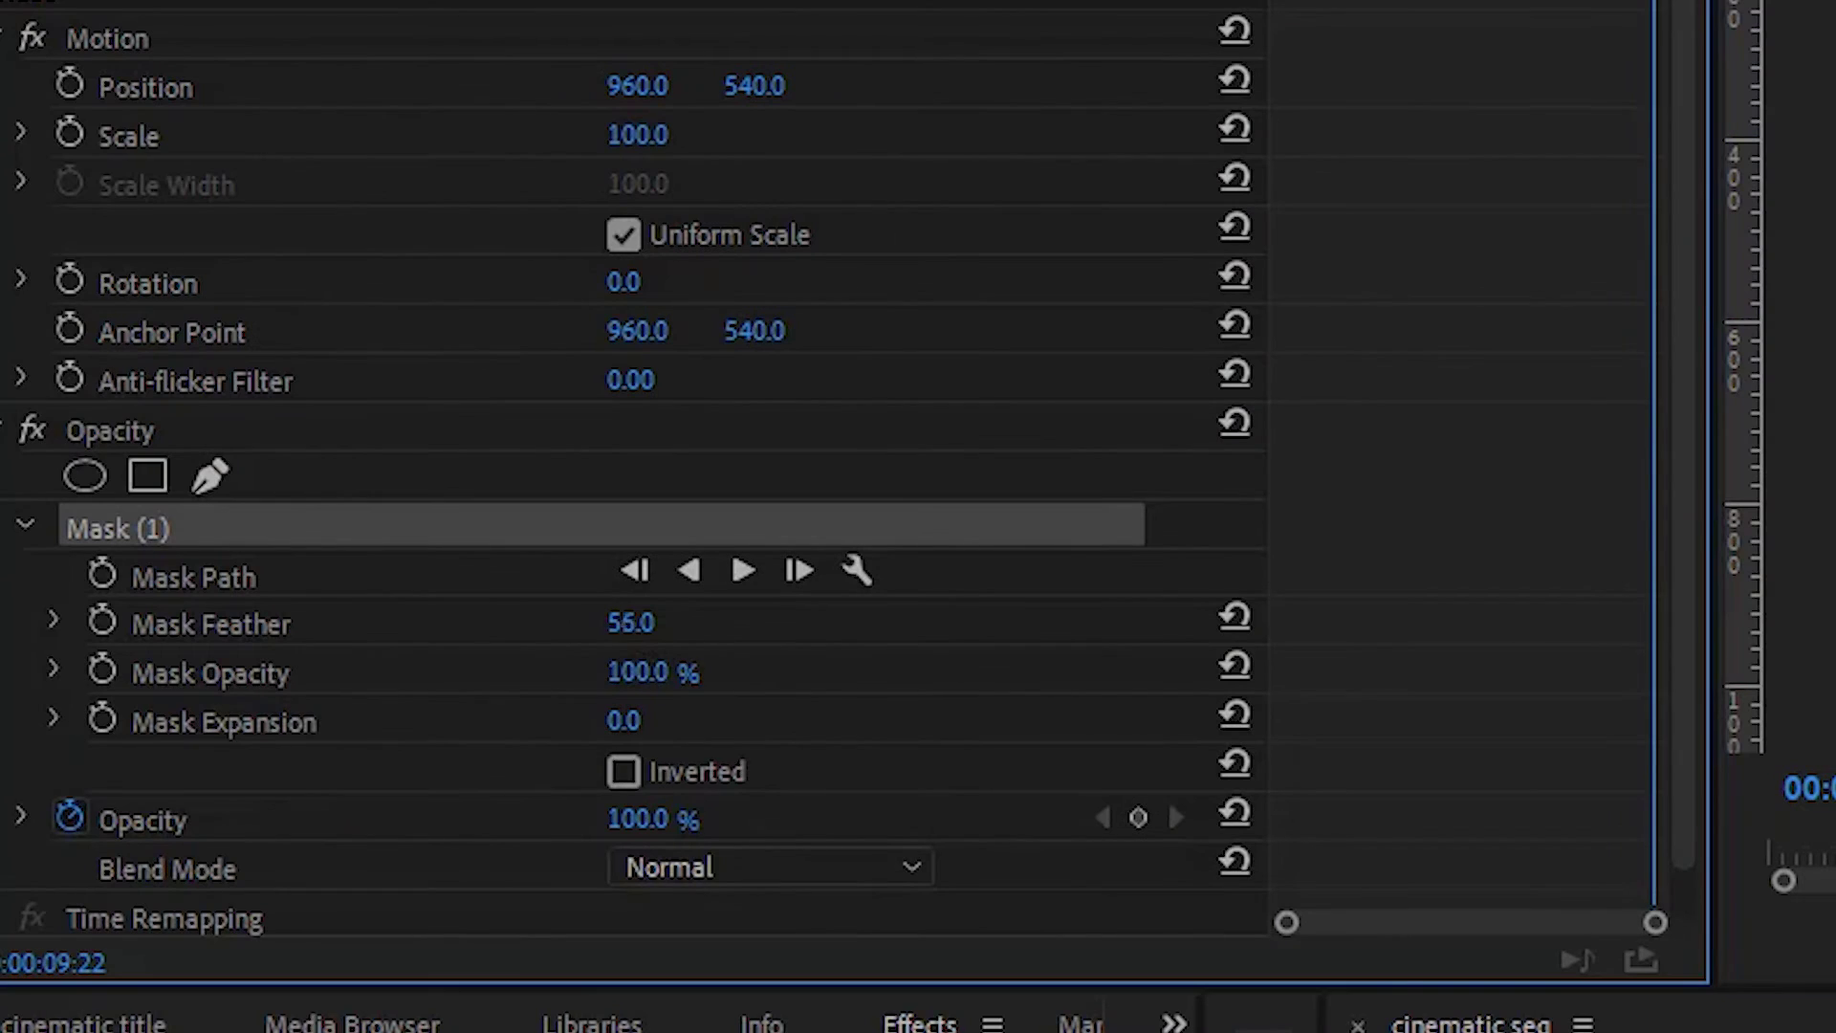
{"action": "left_click_drag", "start_coordinate": [632, 623], "coordinate": [643, 623]}
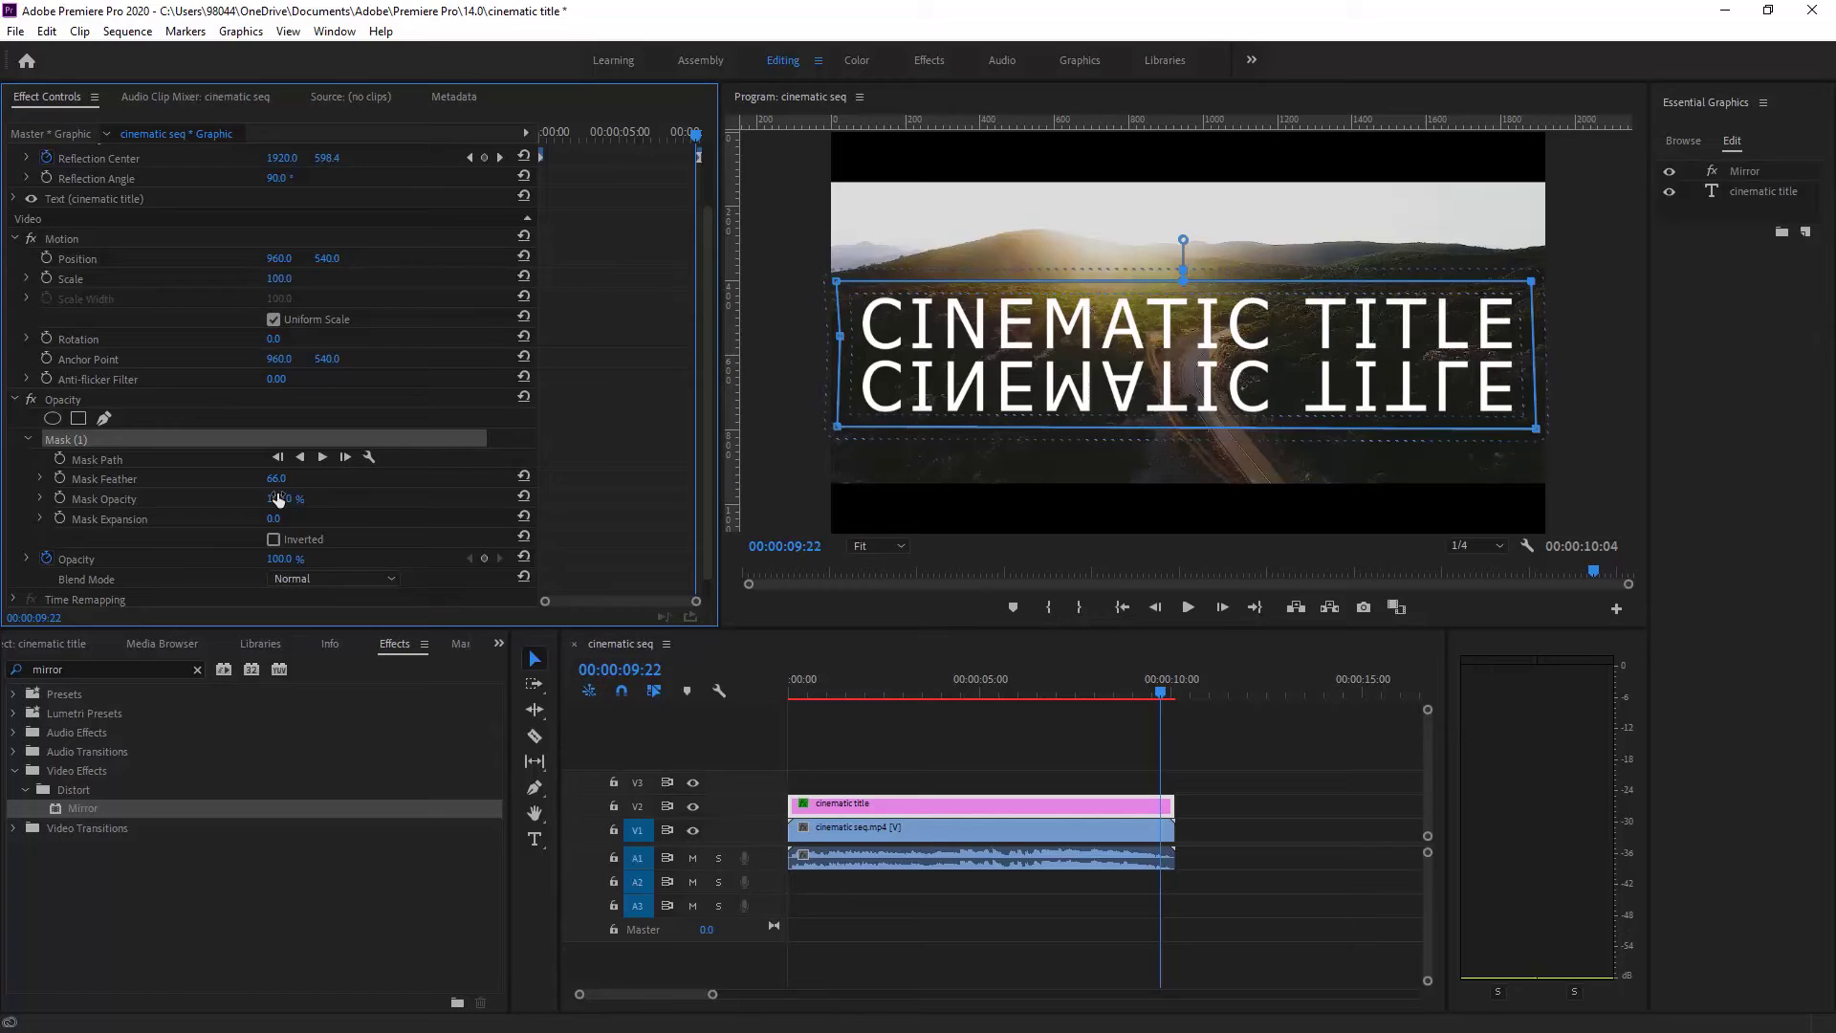
{"action": "left_click", "coordinate": [766, 695]}
{"action": "key", "text": "Home"}
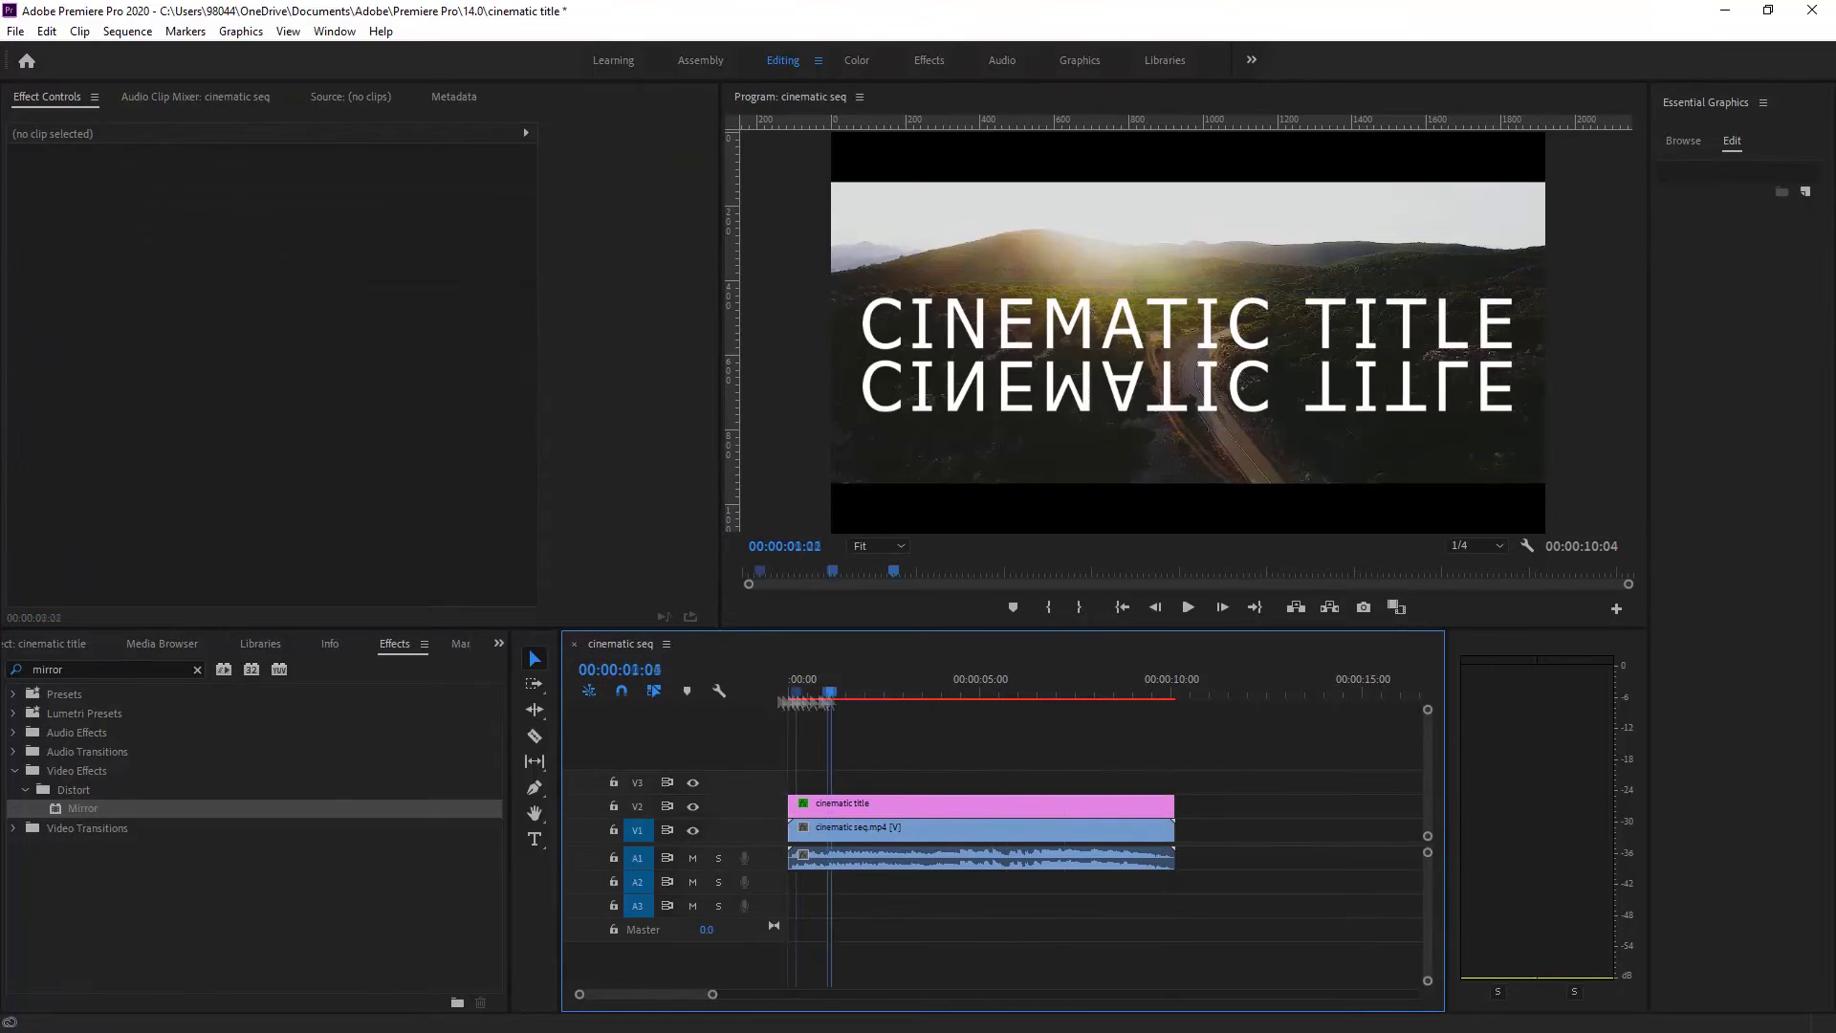
{"action": "key", "text": "space"}
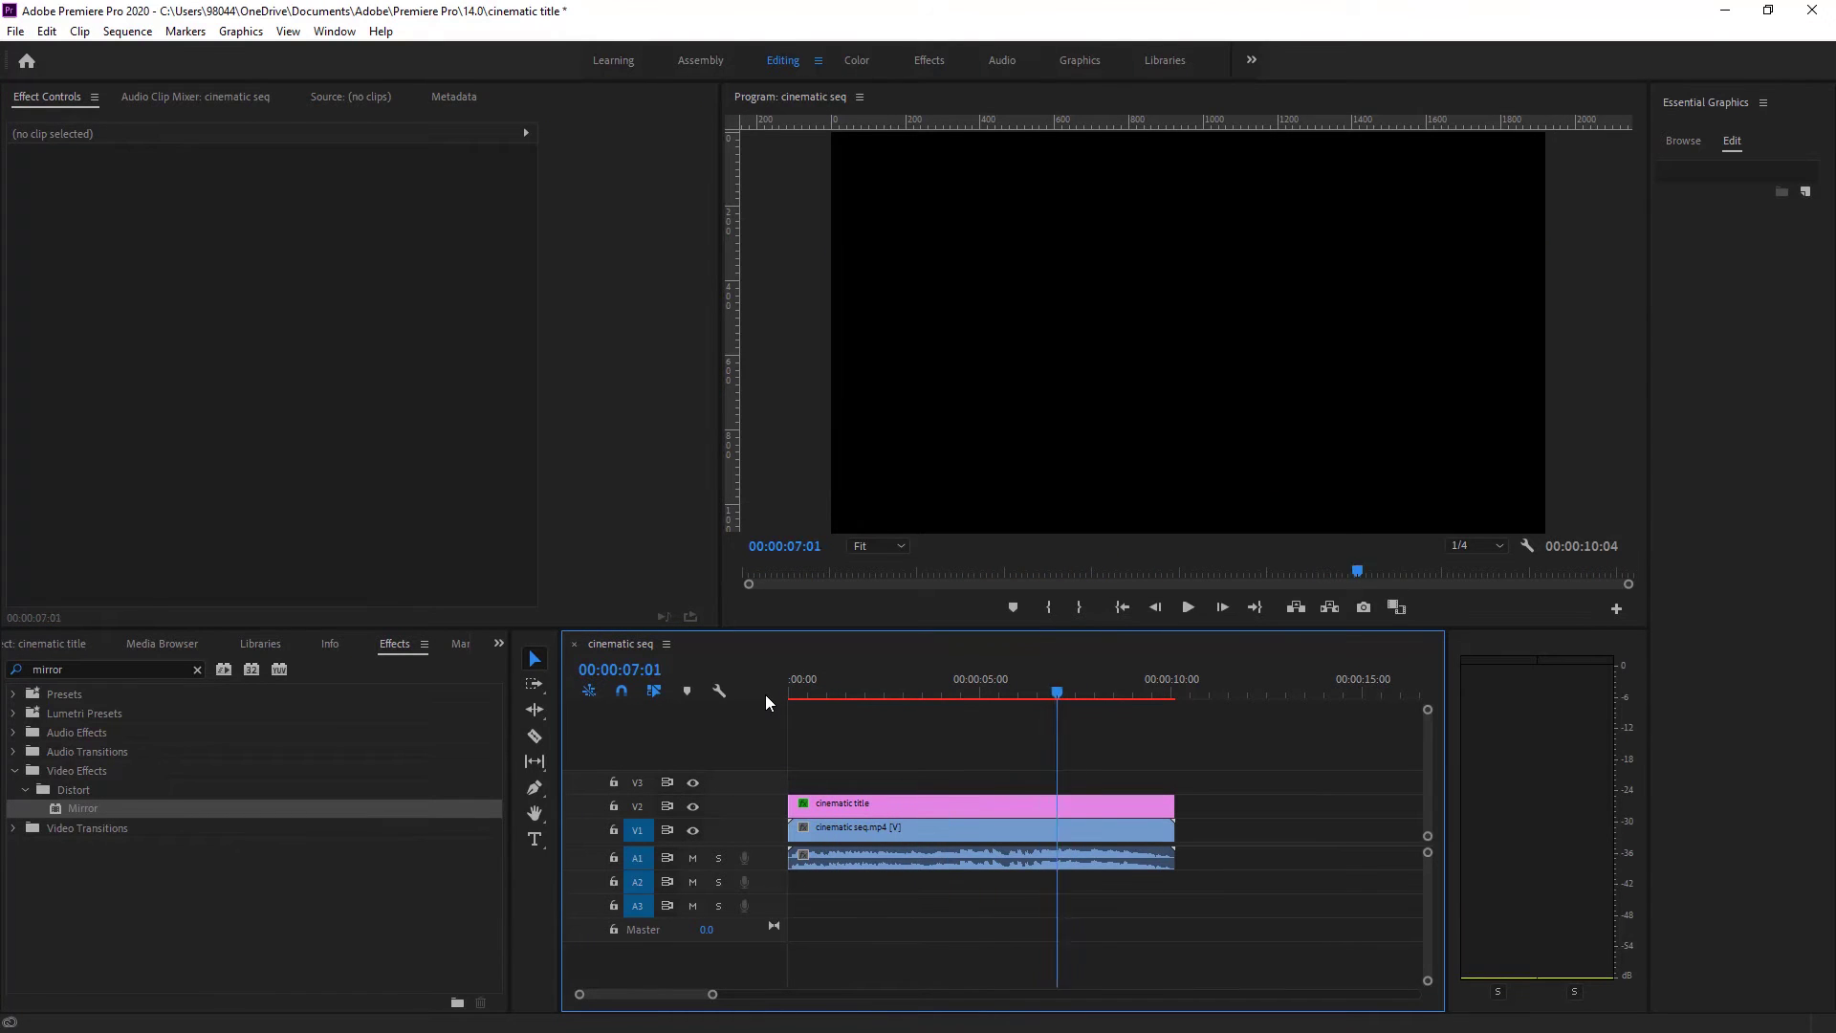
- Raise the title clip's Mask Feather to 170 and scrub to check the reflection fade
{"action": "left_click", "coordinate": [1003, 809]}
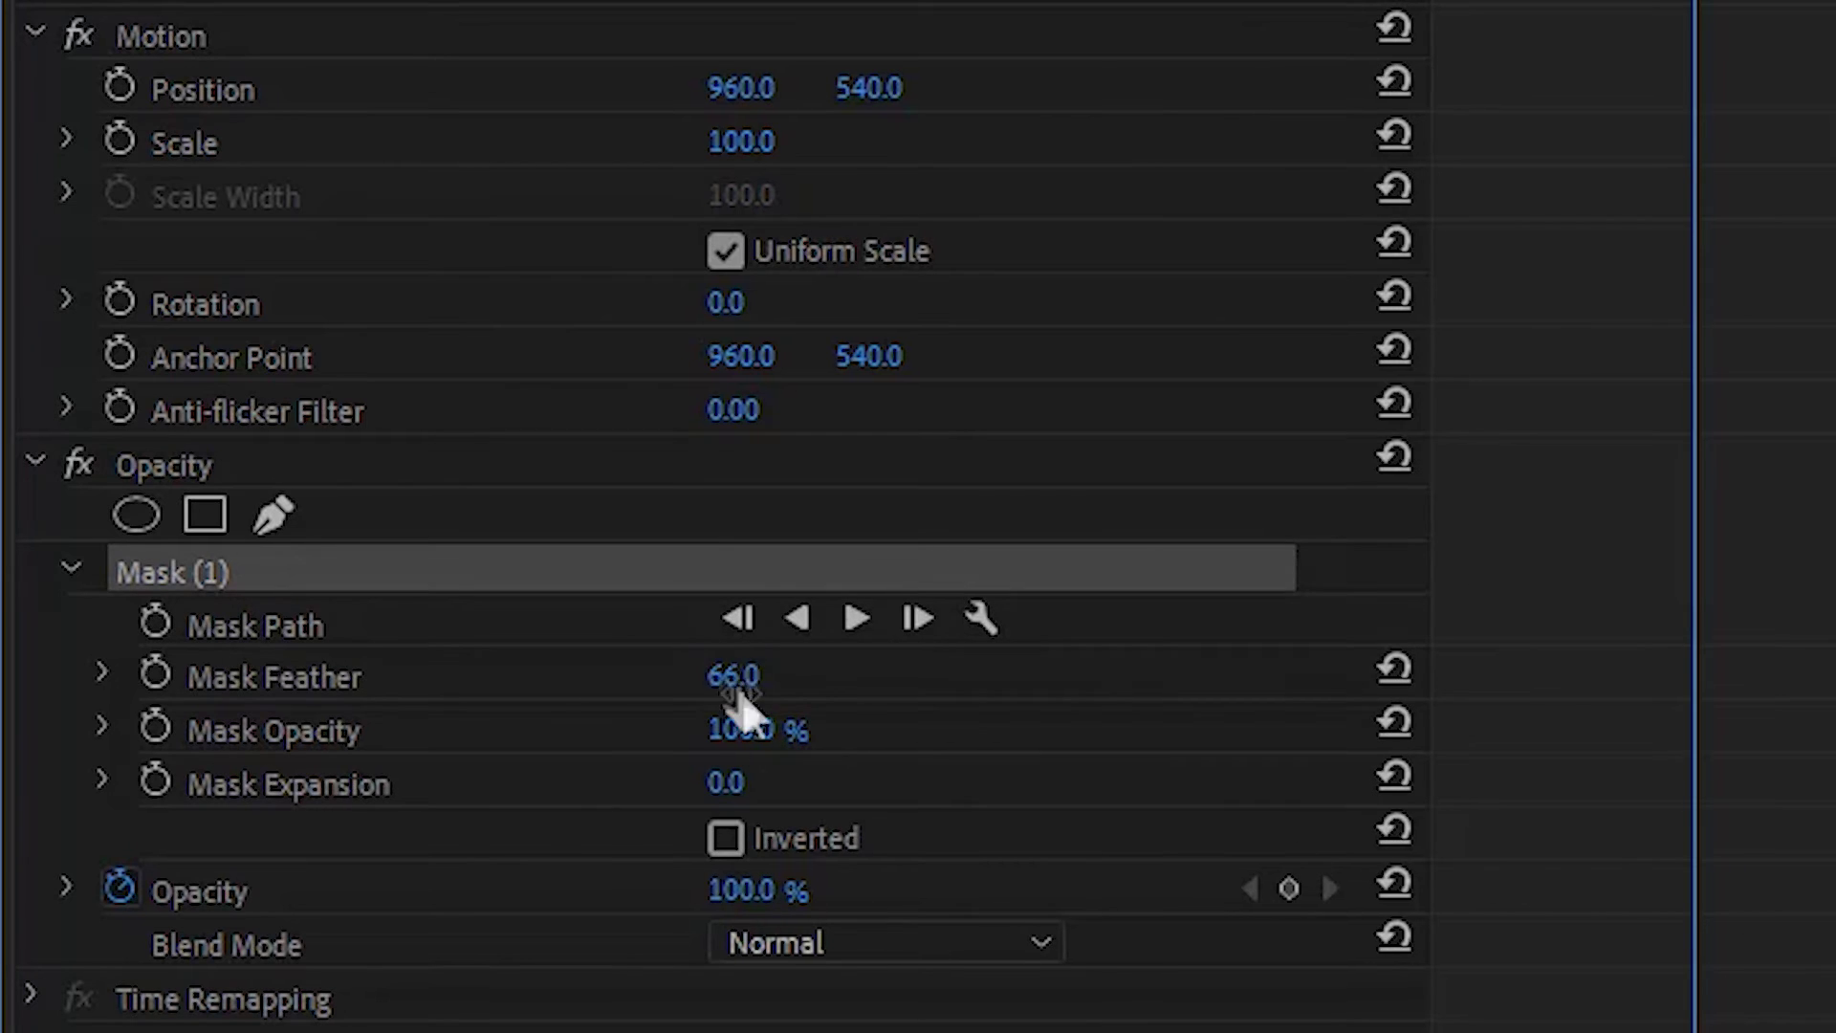
{"action": "mouse_move", "coordinate": [733, 676]}
{"action": "left_mouse_down"}
{"action": "mouse_move", "coordinate": [1059, 1009]}
{"action": "mouse_move", "coordinate": [1004, 984]}
{"action": "left_mouse_up"}
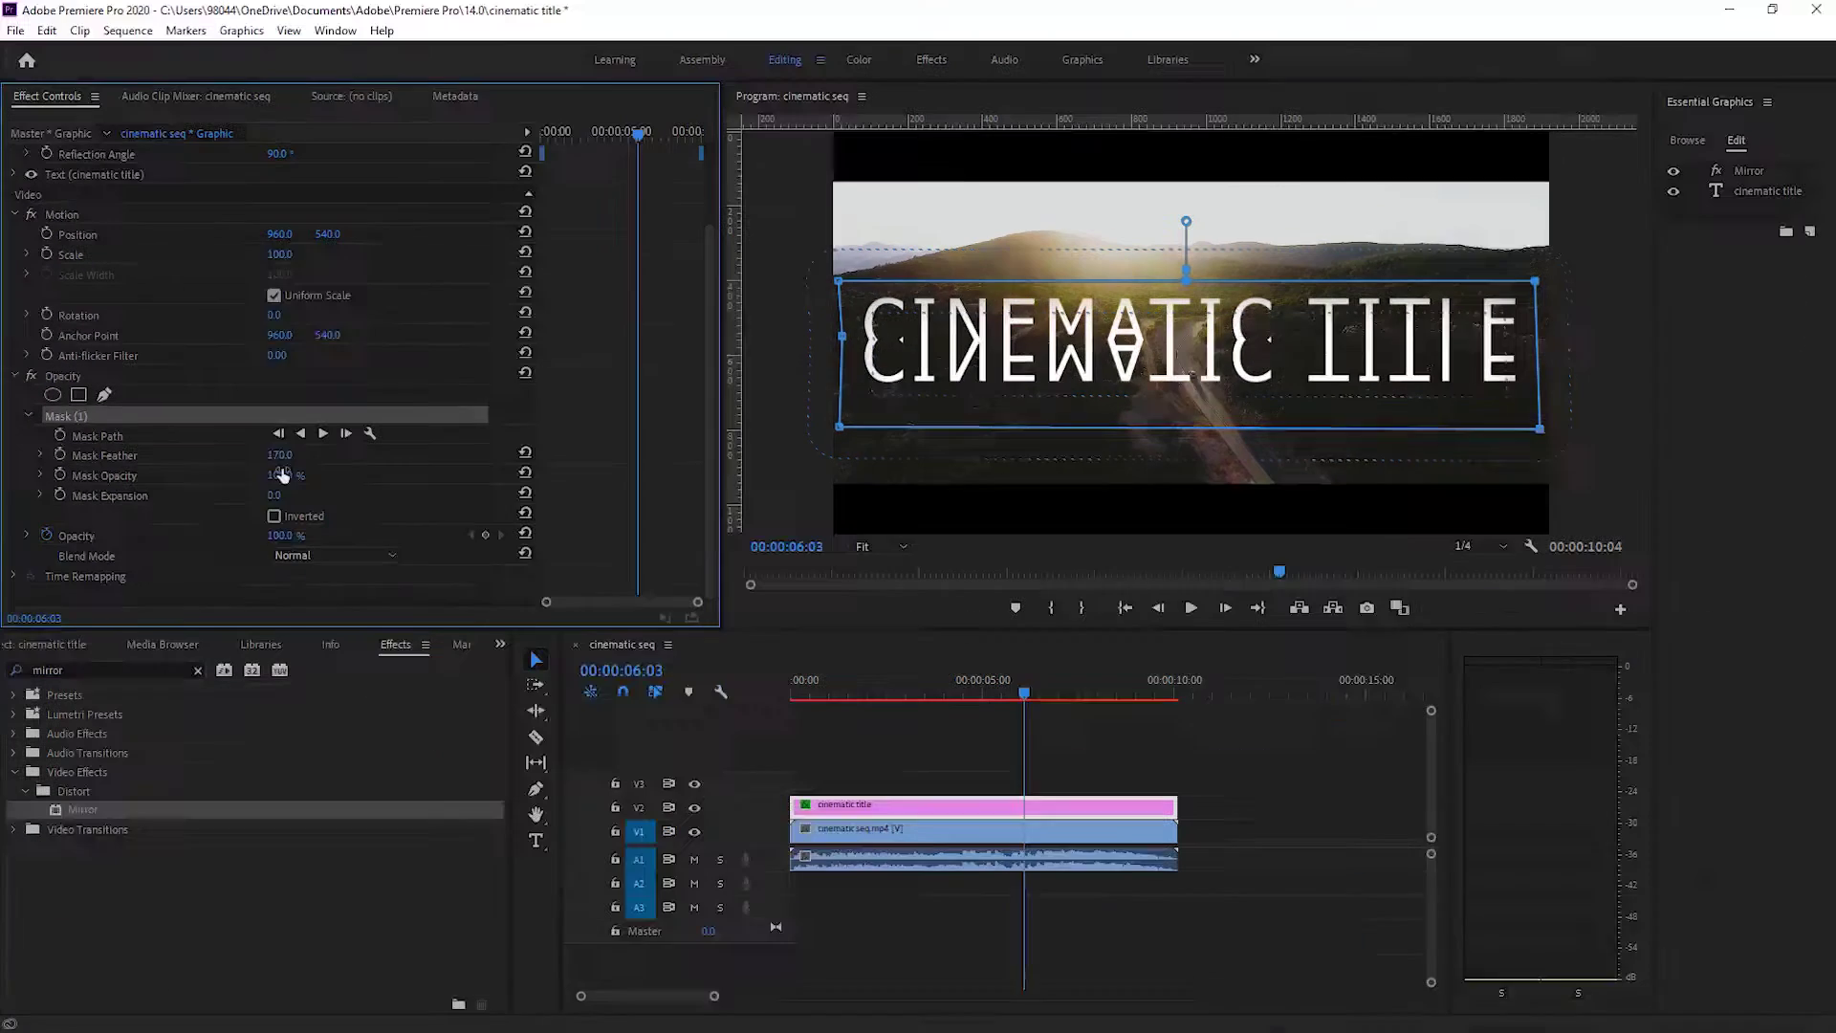
{"action": "left_click_drag", "start_coordinate": [963, 681], "coordinate": [1092, 666]}
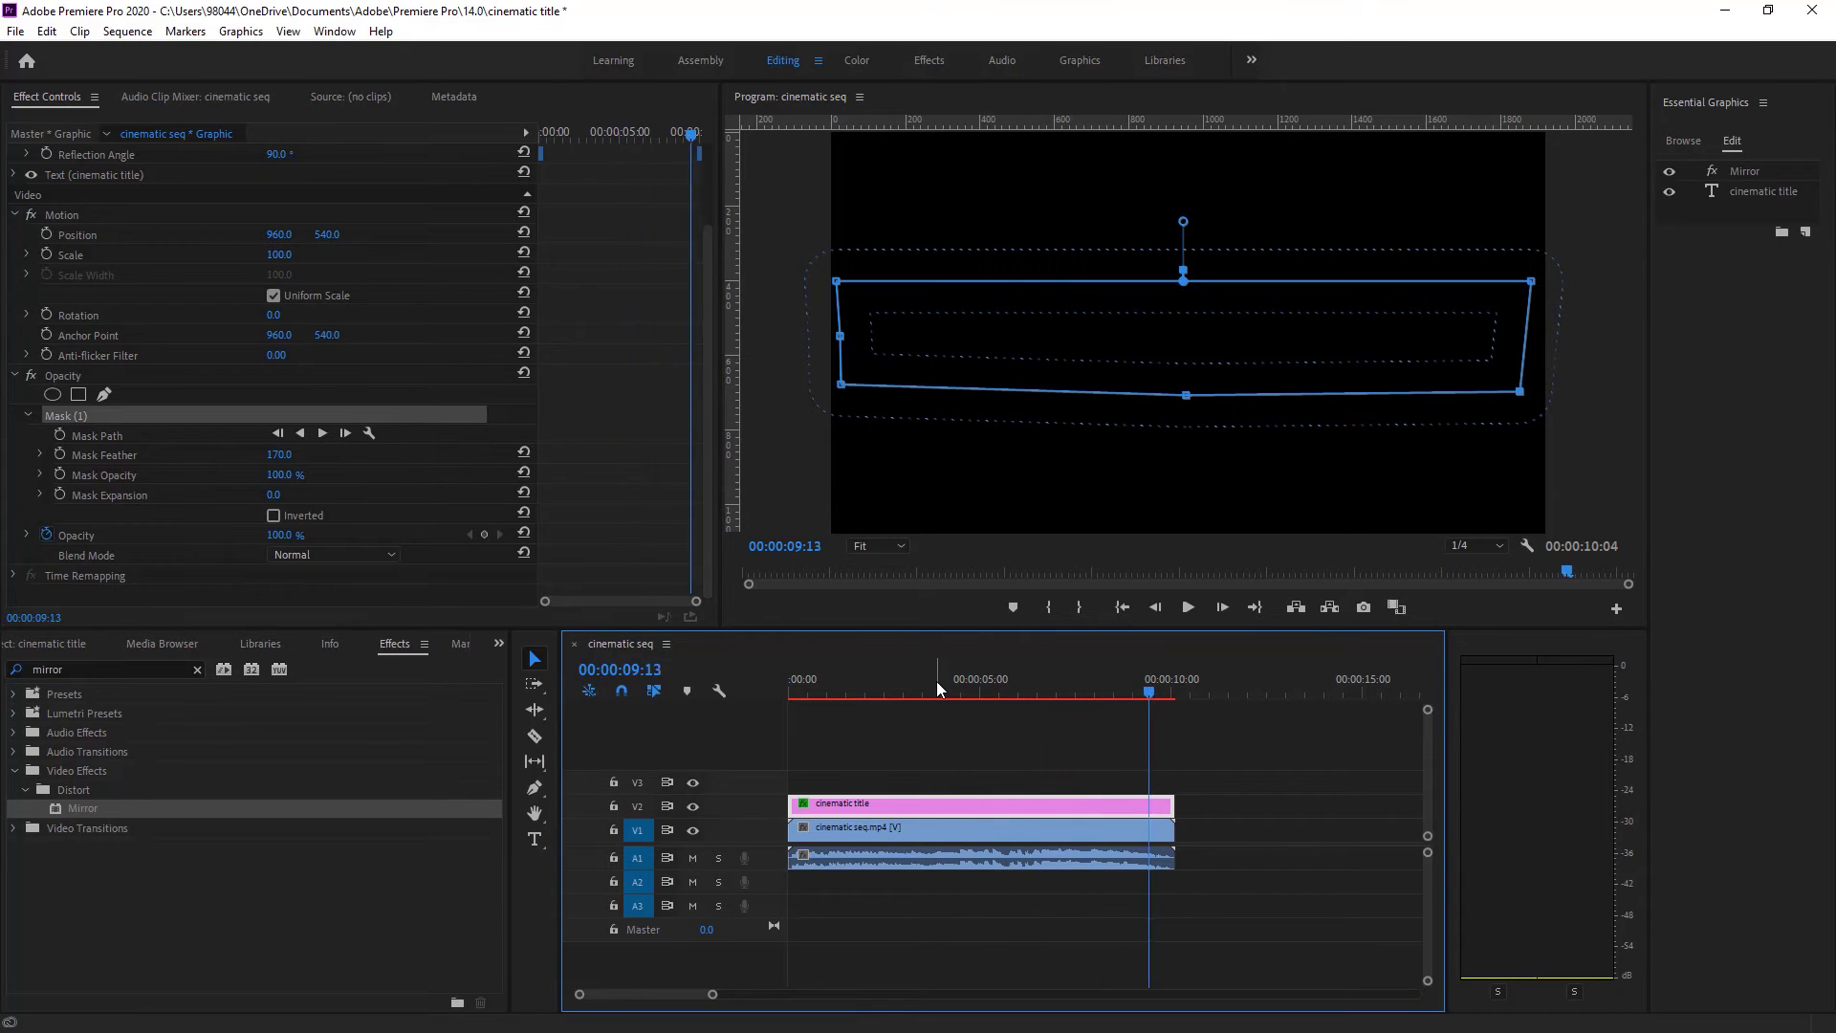
{"action": "mouse_move", "coordinate": [1092, 667]}
{"action": "left_mouse_down"}
{"action": "mouse_move", "coordinate": [937, 700]}
{"action": "mouse_move", "coordinate": [1100, 693]}
{"action": "left_mouse_up"}
{"action": "left_click", "coordinate": [951, 717]}
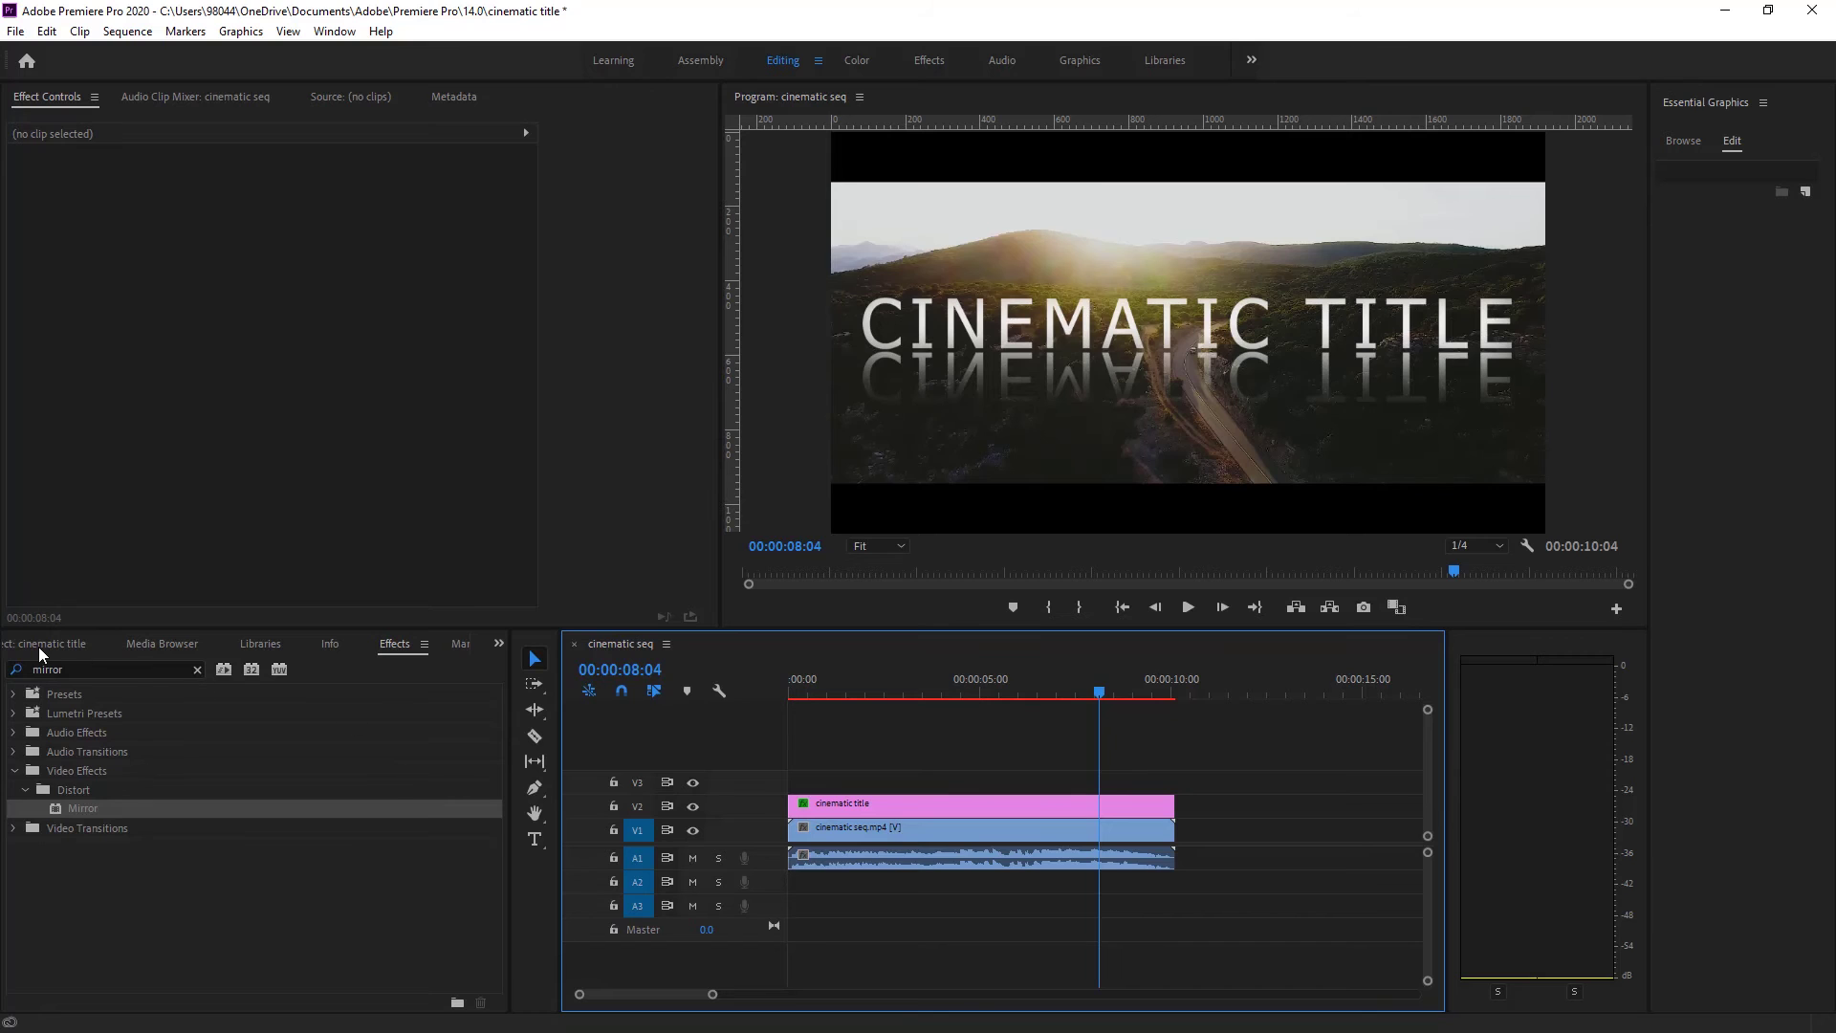
- Create a new Adjustment Layer from the Project panel's New Item menu
{"action": "left_click", "coordinate": [41, 654]}
{"action": "left_click", "coordinate": [452, 993]}
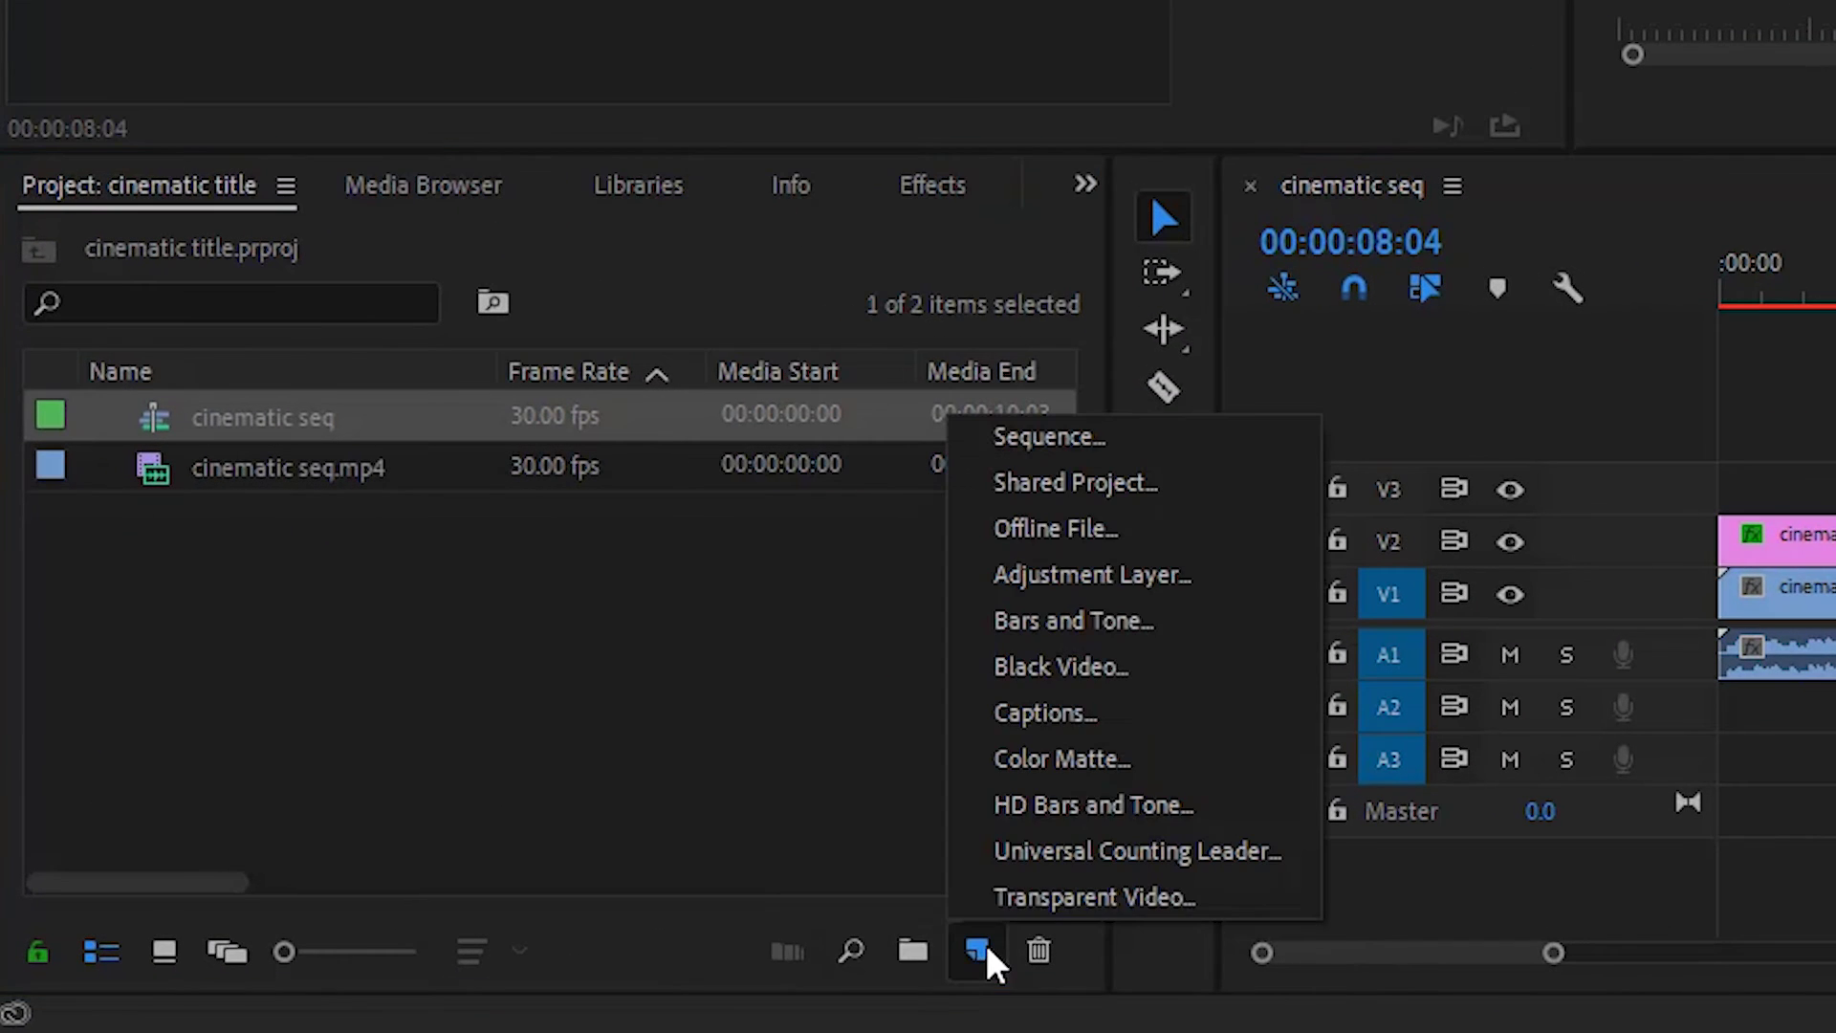
{"action": "left_click", "coordinate": [1186, 578]}
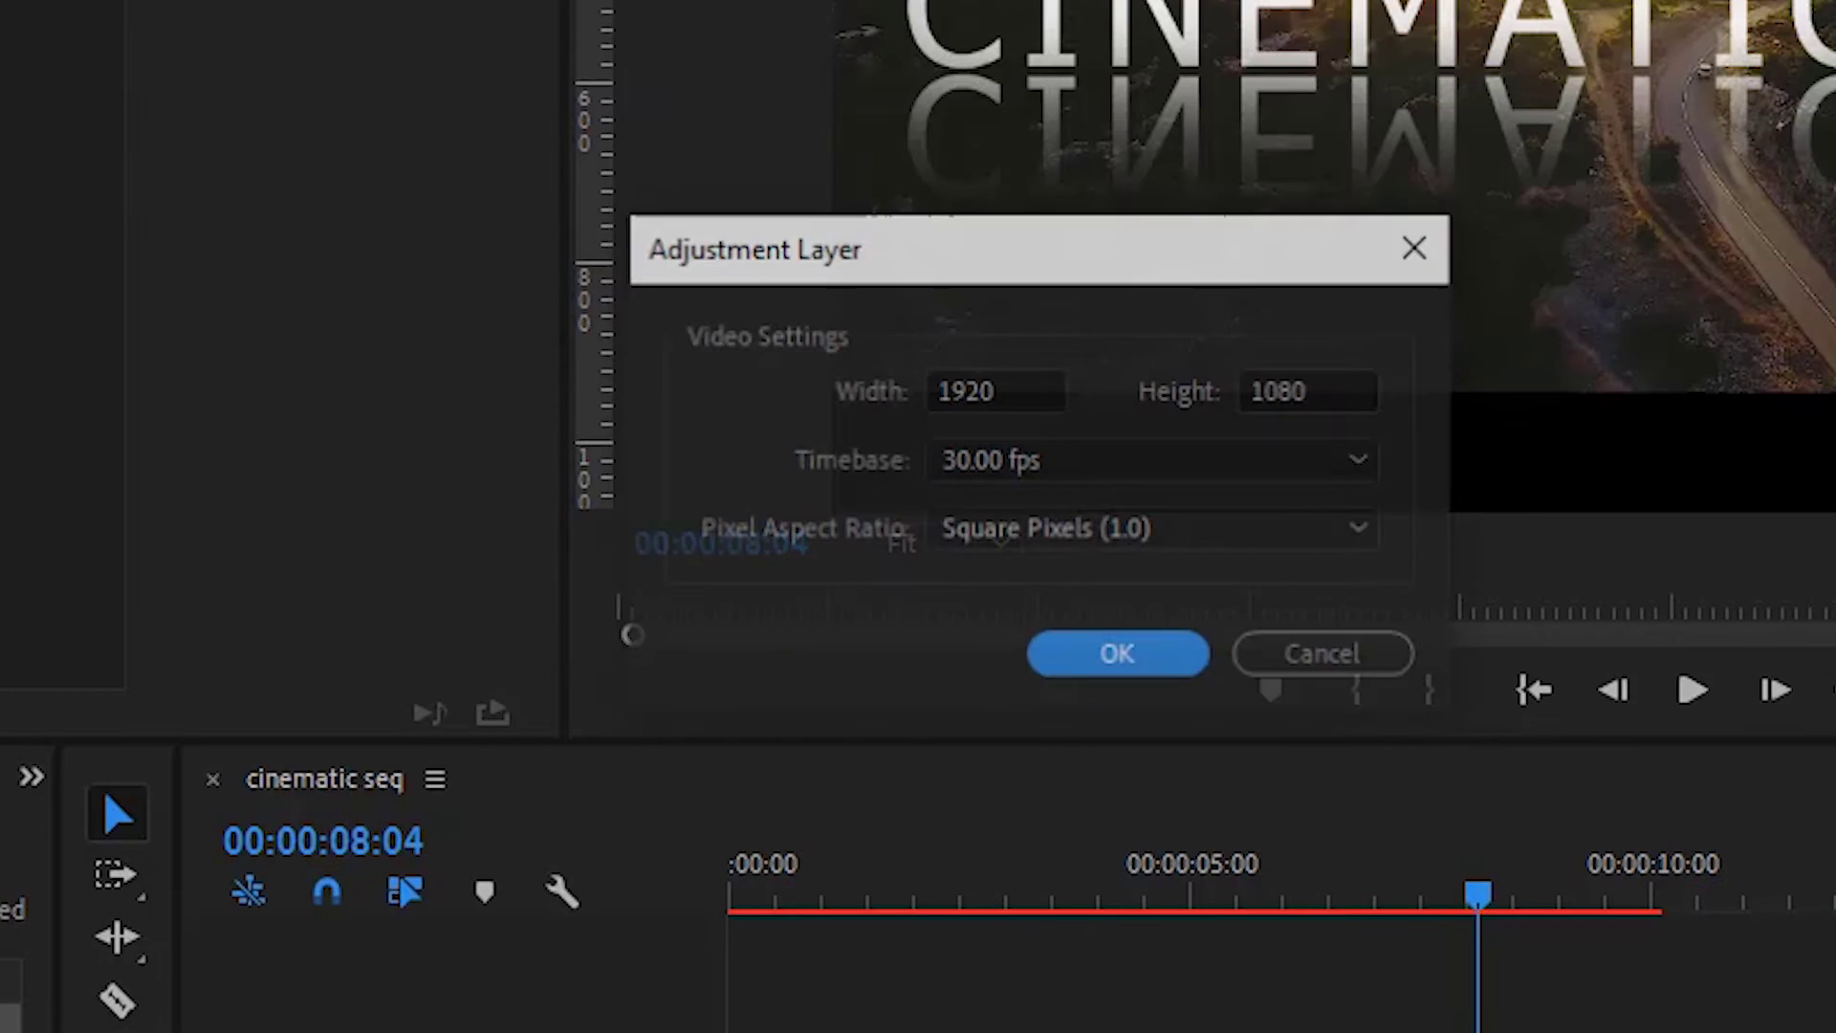
{"action": "left_click", "coordinate": [1131, 658]}
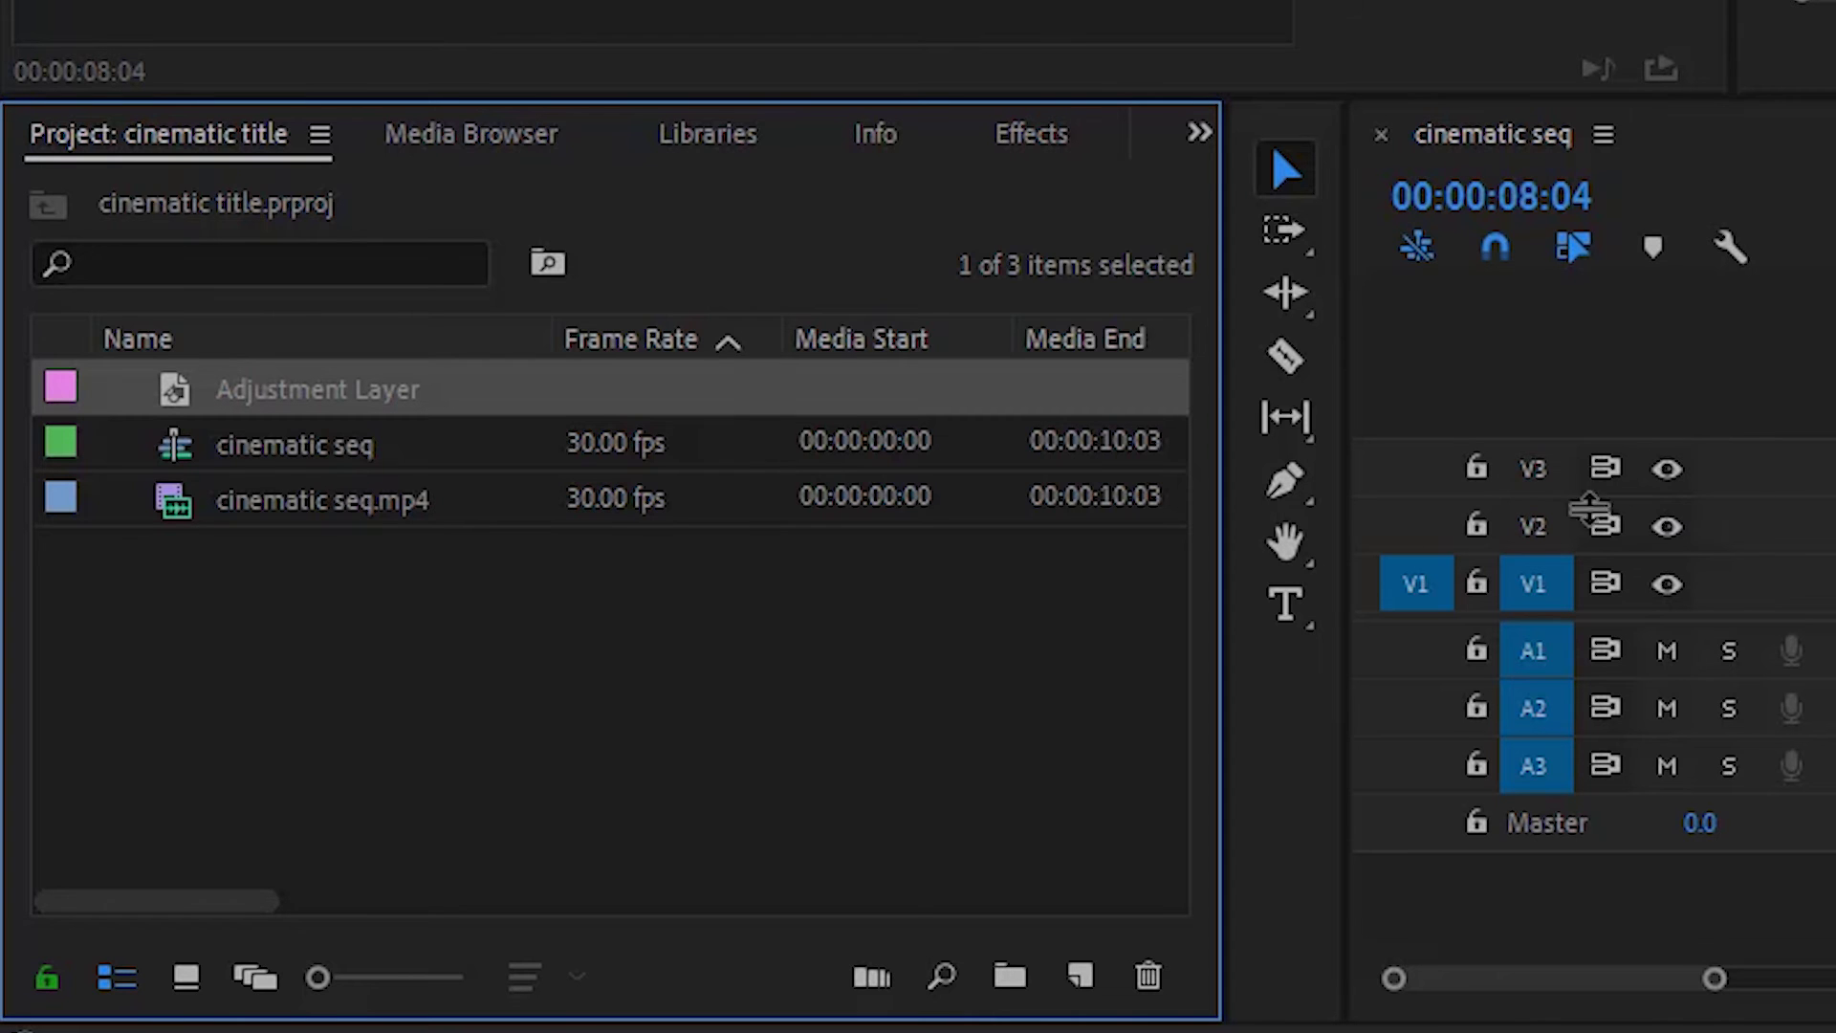
- Place the adjustment layer on V3 above the title and extend it to the full clip length
{"action": "left_click_drag", "start_coordinate": [484, 398], "coordinate": [911, 475]}
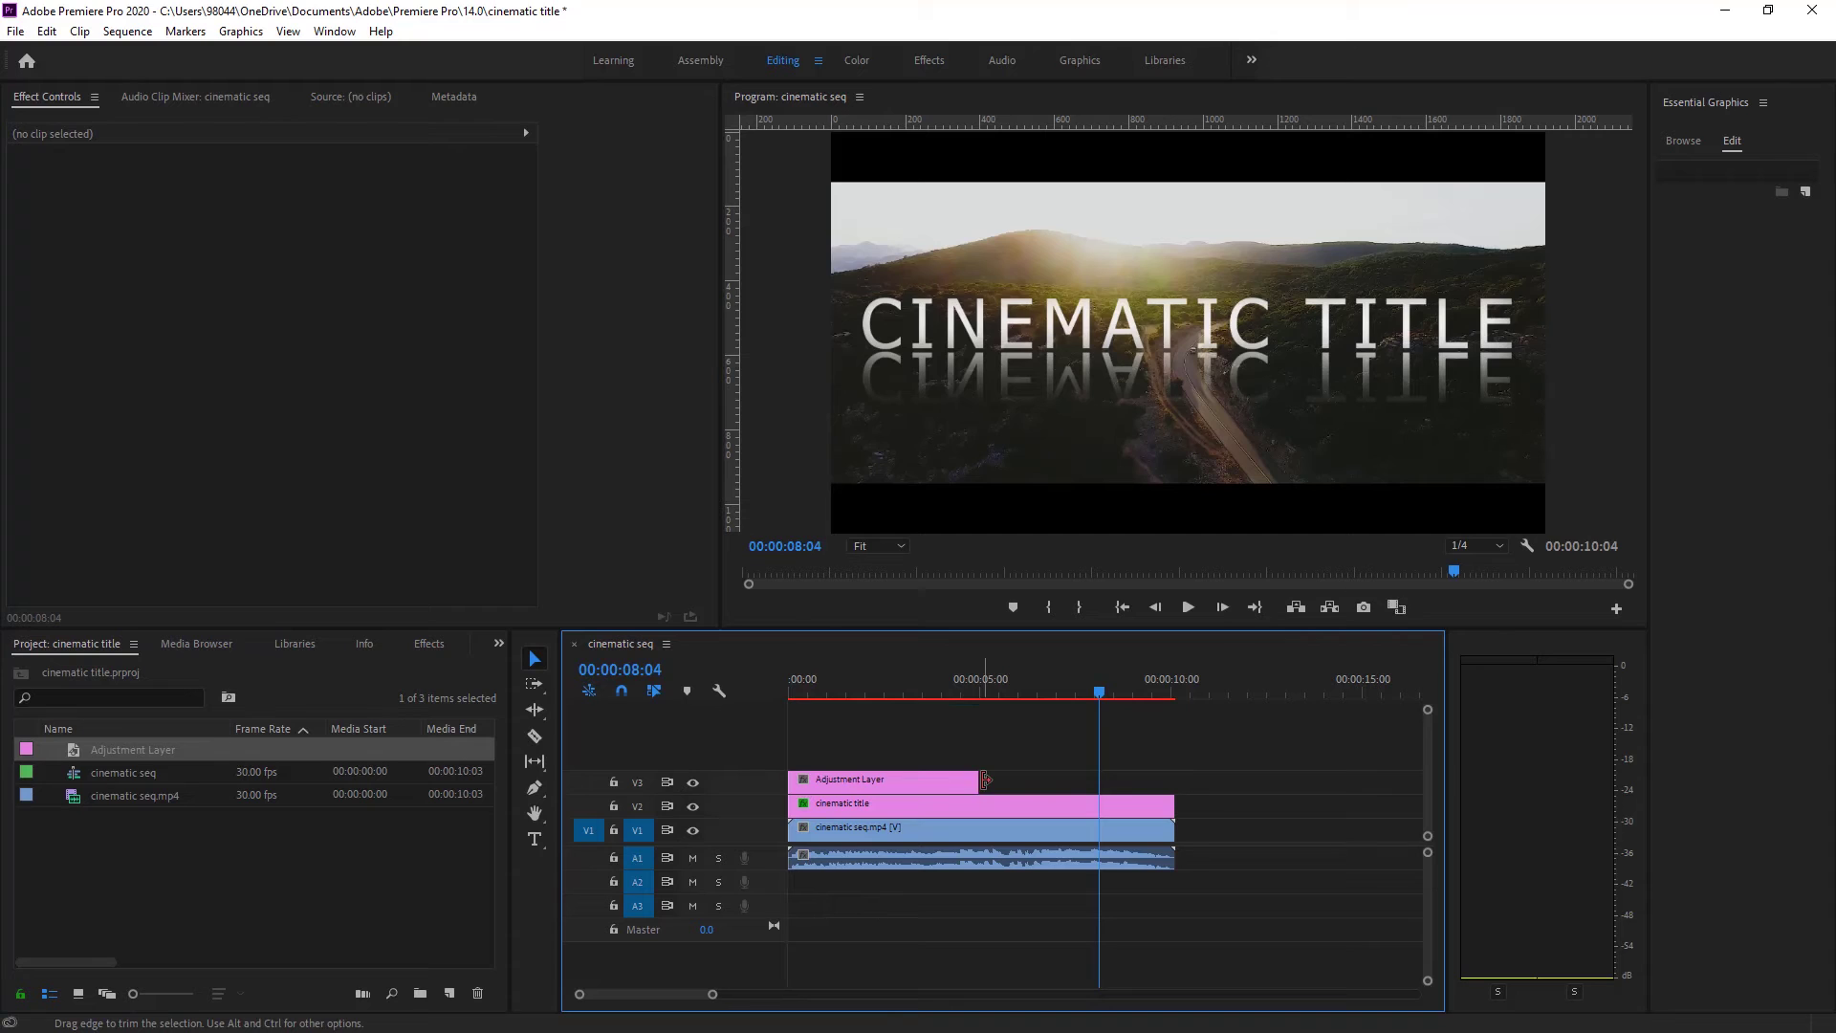
{"action": "left_click_drag", "start_coordinate": [976, 779], "coordinate": [1175, 790]}
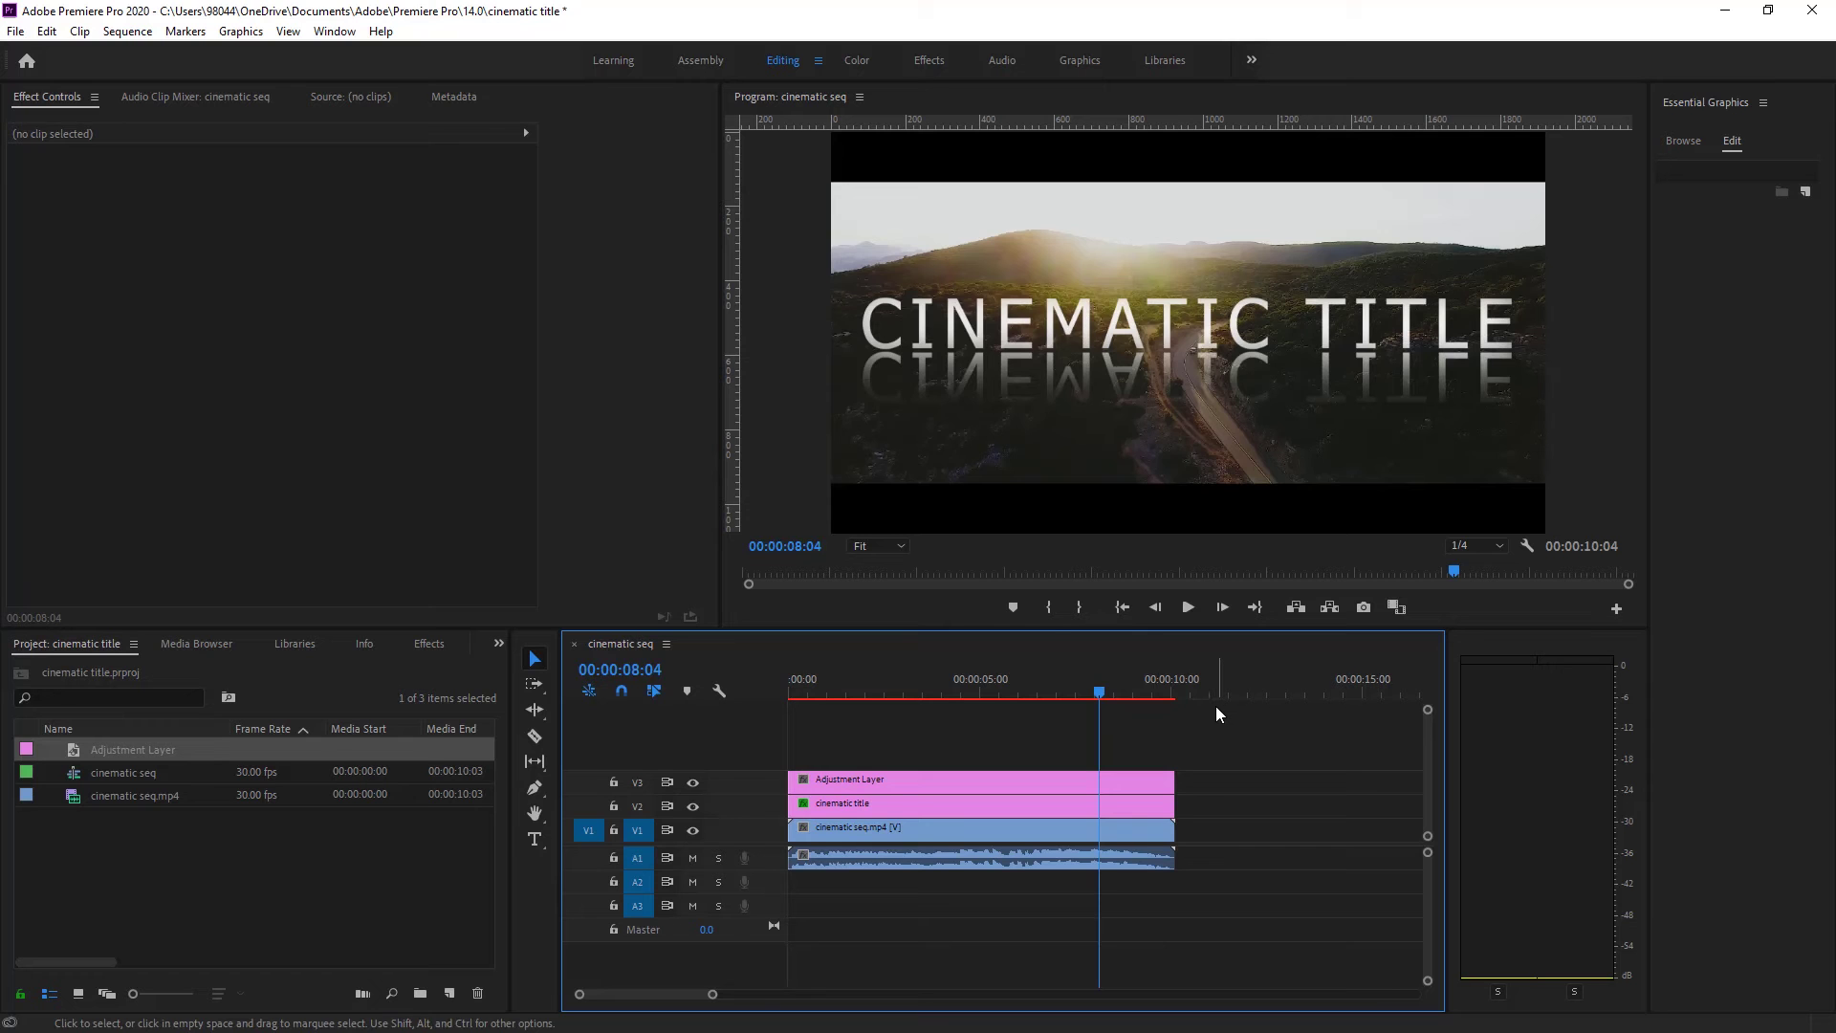
{"action": "left_click", "coordinate": [499, 643]}
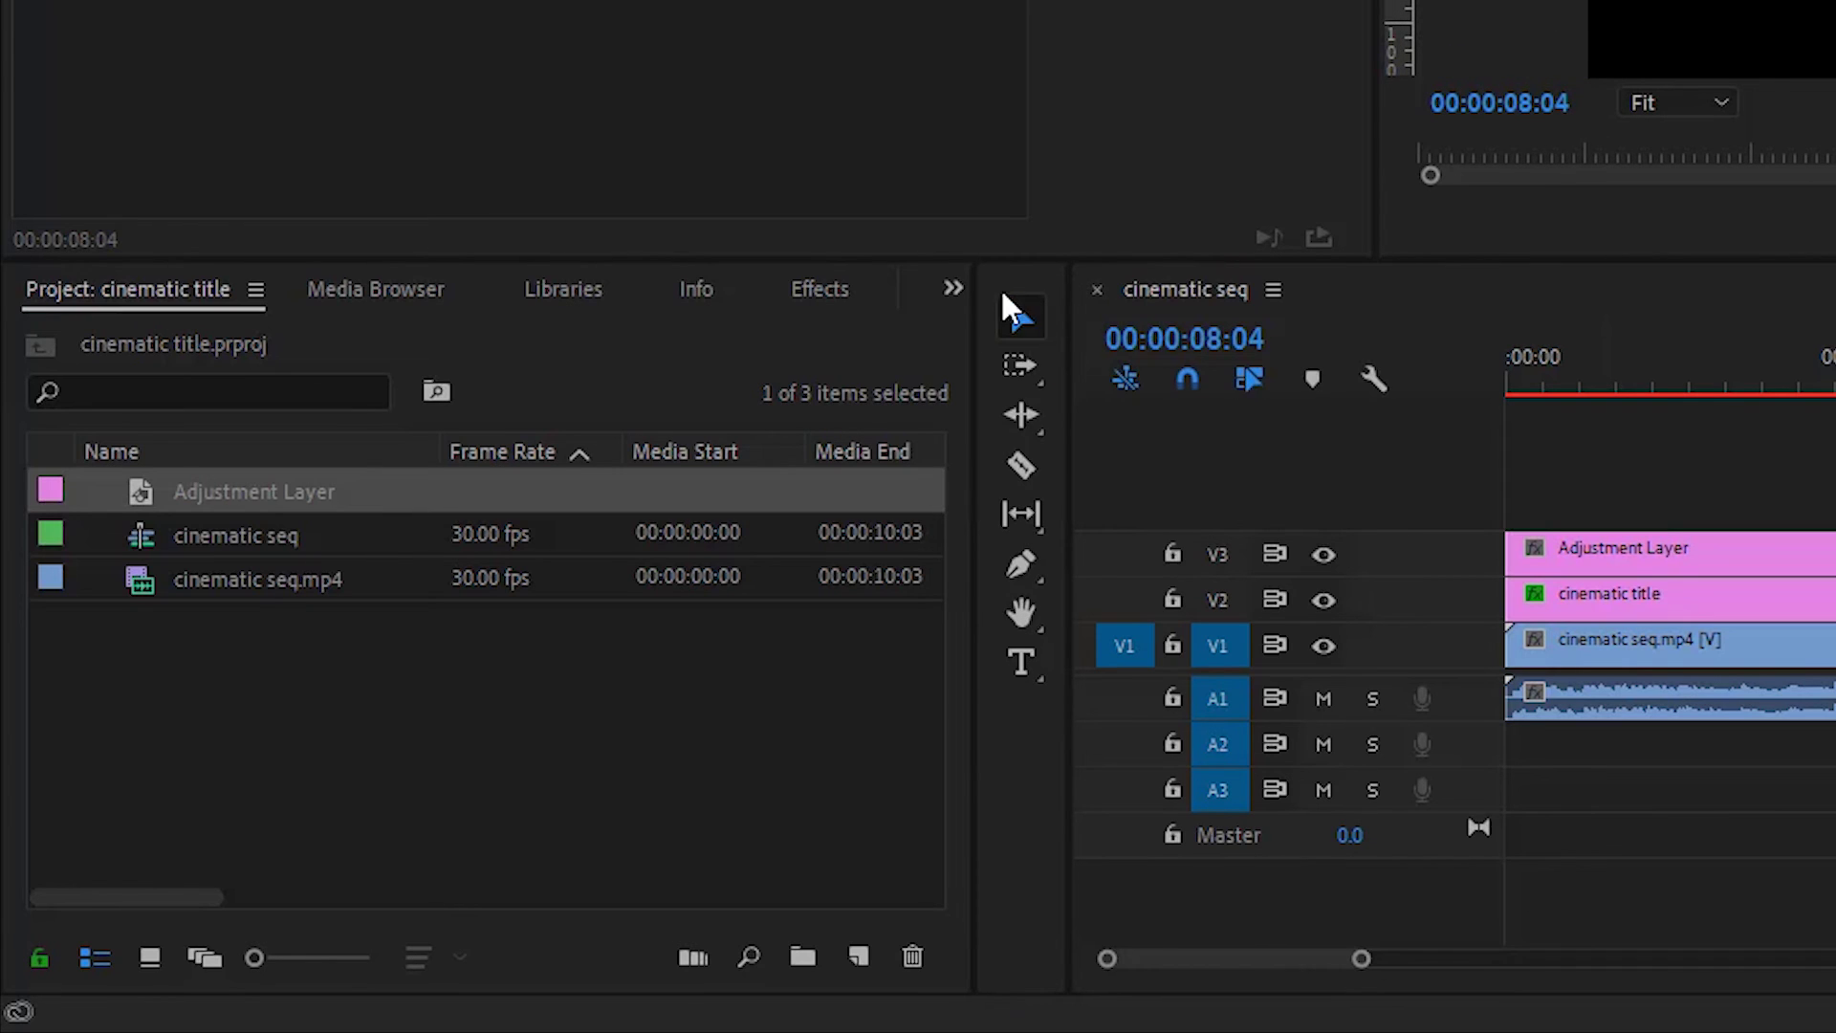
- Search the Effects panel for 'gaussian' and apply Gaussian Blur to the adjustment layer
{"action": "left_click", "coordinate": [953, 288]}
{"action": "left_click", "coordinate": [1014, 491]}
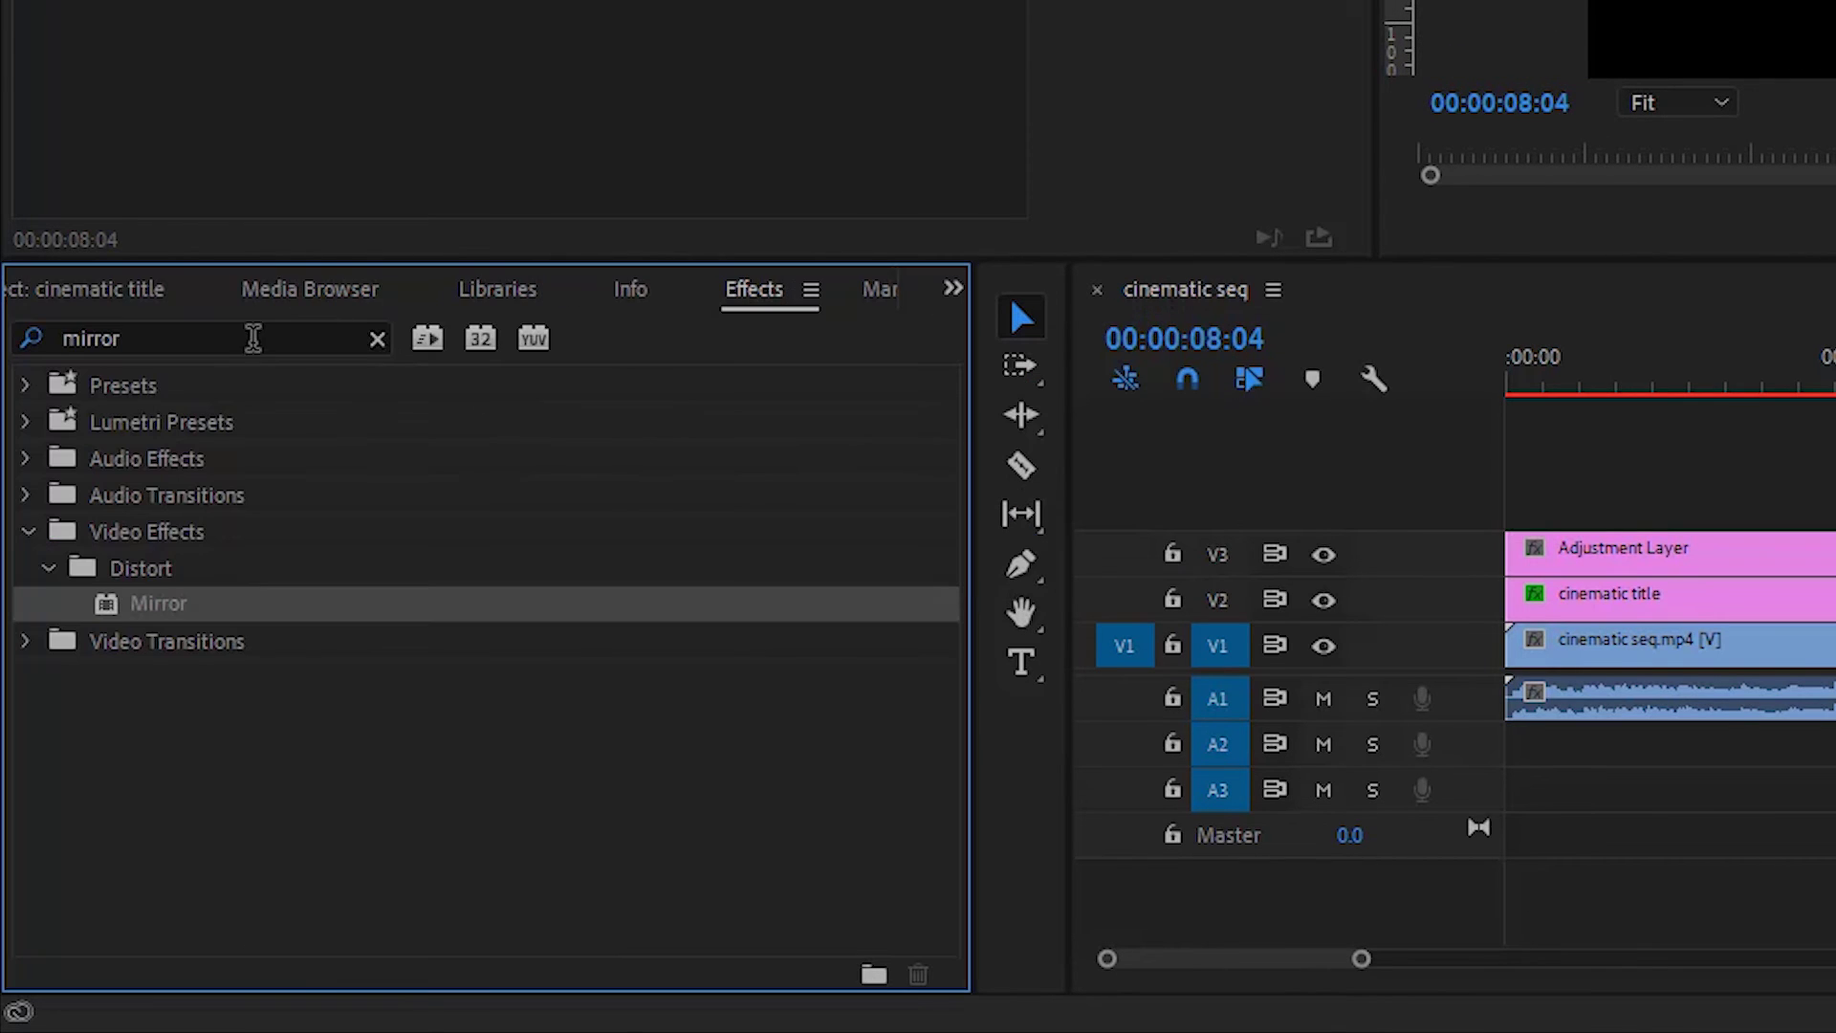
{"action": "left_click", "coordinate": [28, 340]}
{"action": "type", "text": "gaussian"}
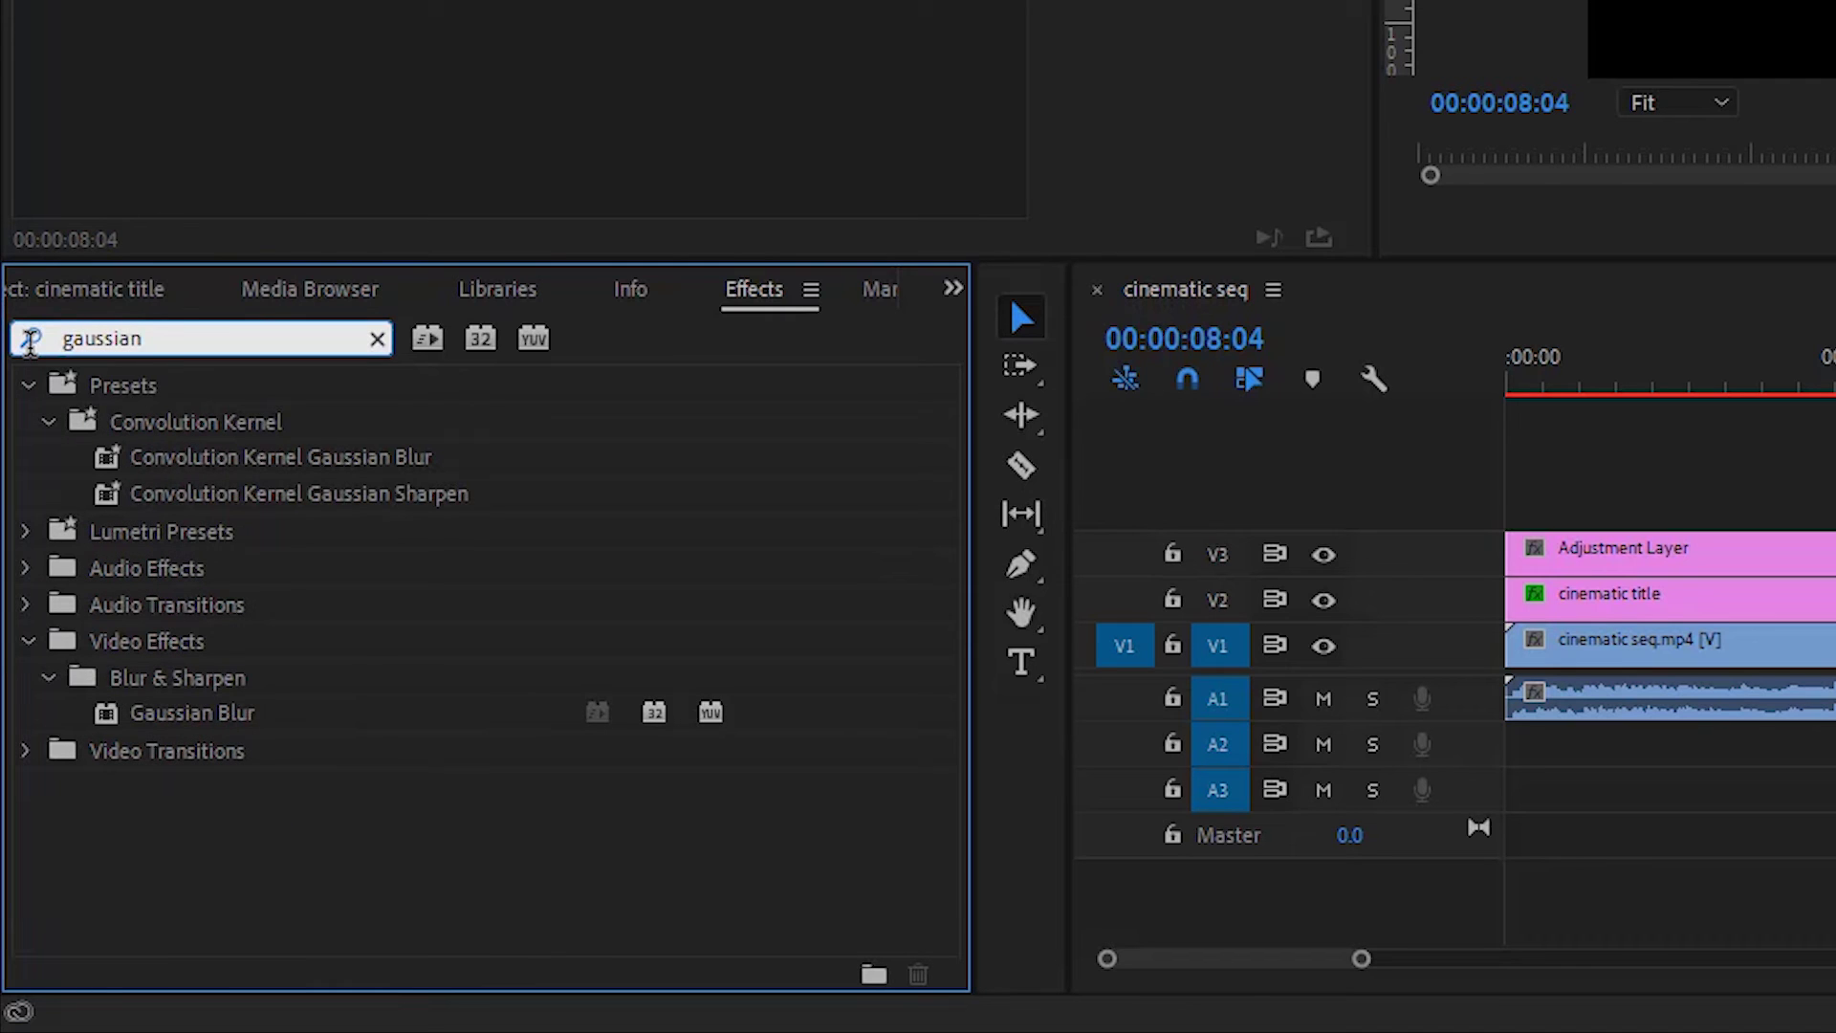
{"action": "mouse_move", "coordinate": [182, 727]}
{"action": "left_mouse_down"}
{"action": "mouse_move", "coordinate": [727, 560]}
{"action": "mouse_move", "coordinate": [850, 784]}
{"action": "left_mouse_up"}
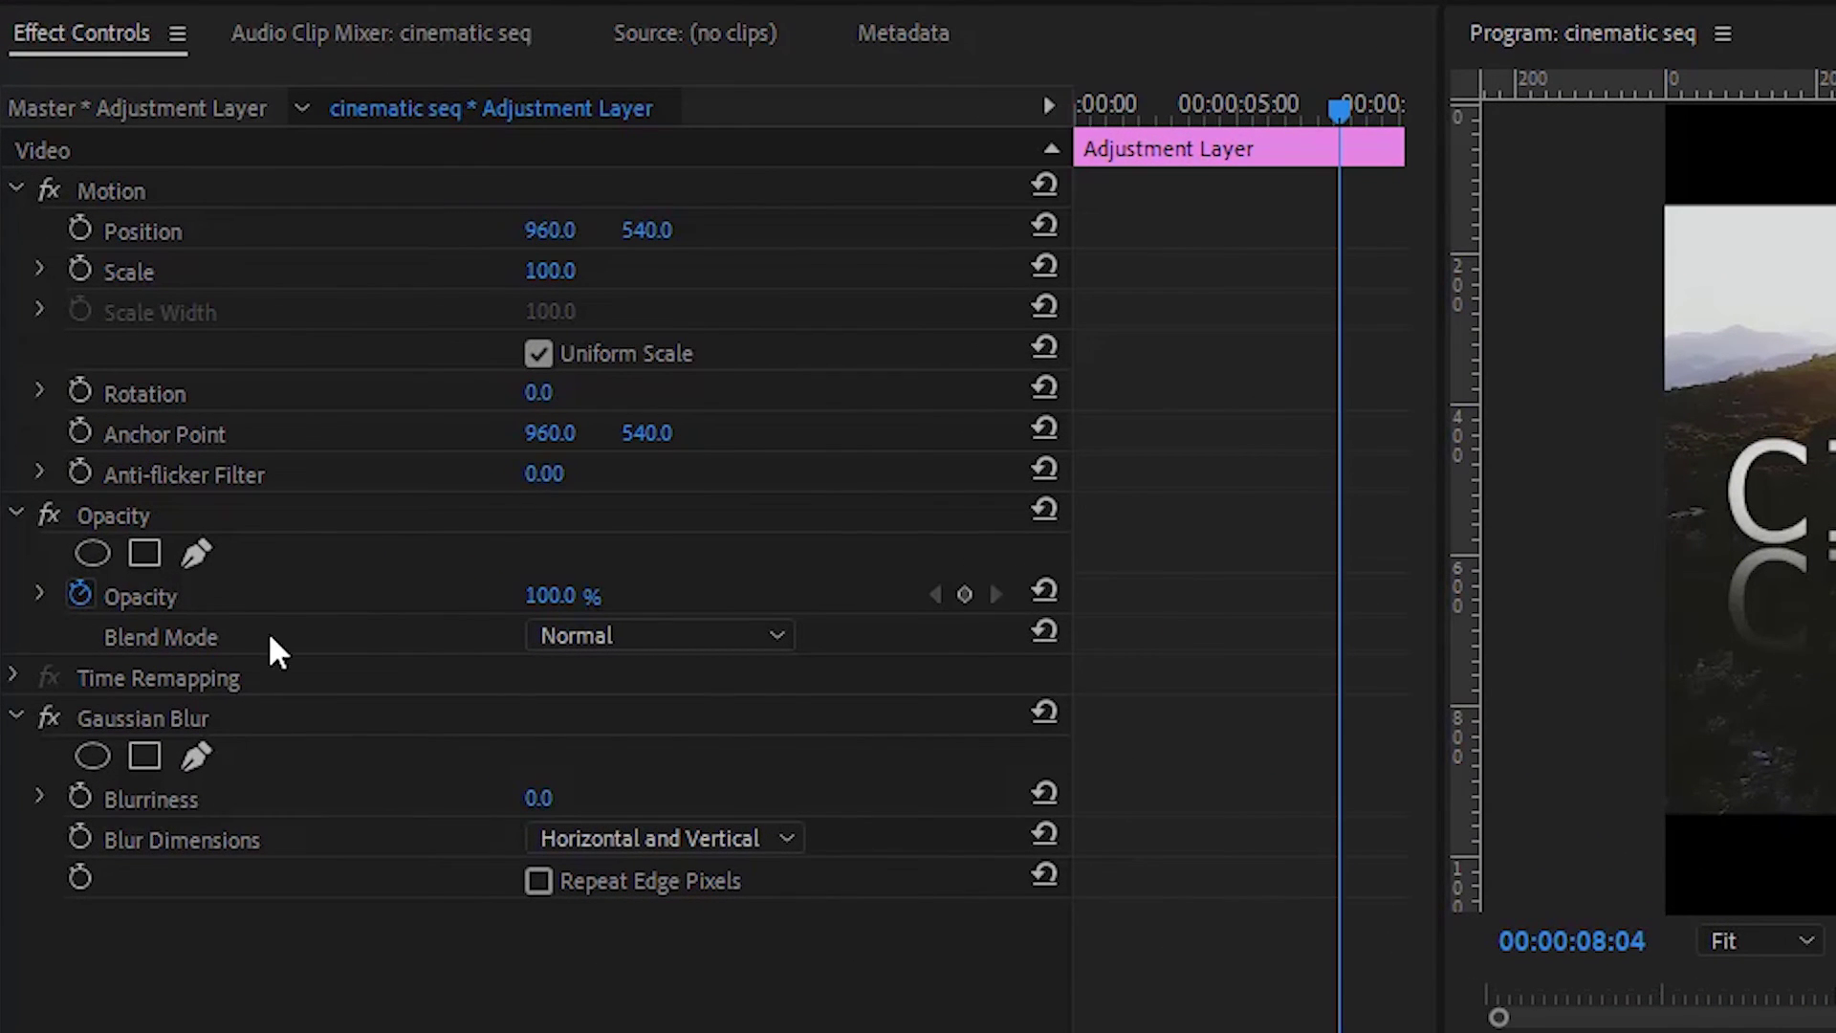
- Set the Gaussian Blur's Blurriness to 200 with Blur Dimensions set to Horizontal
{"action": "left_click", "coordinate": [541, 799]}
{"action": "type", "text": "200"}
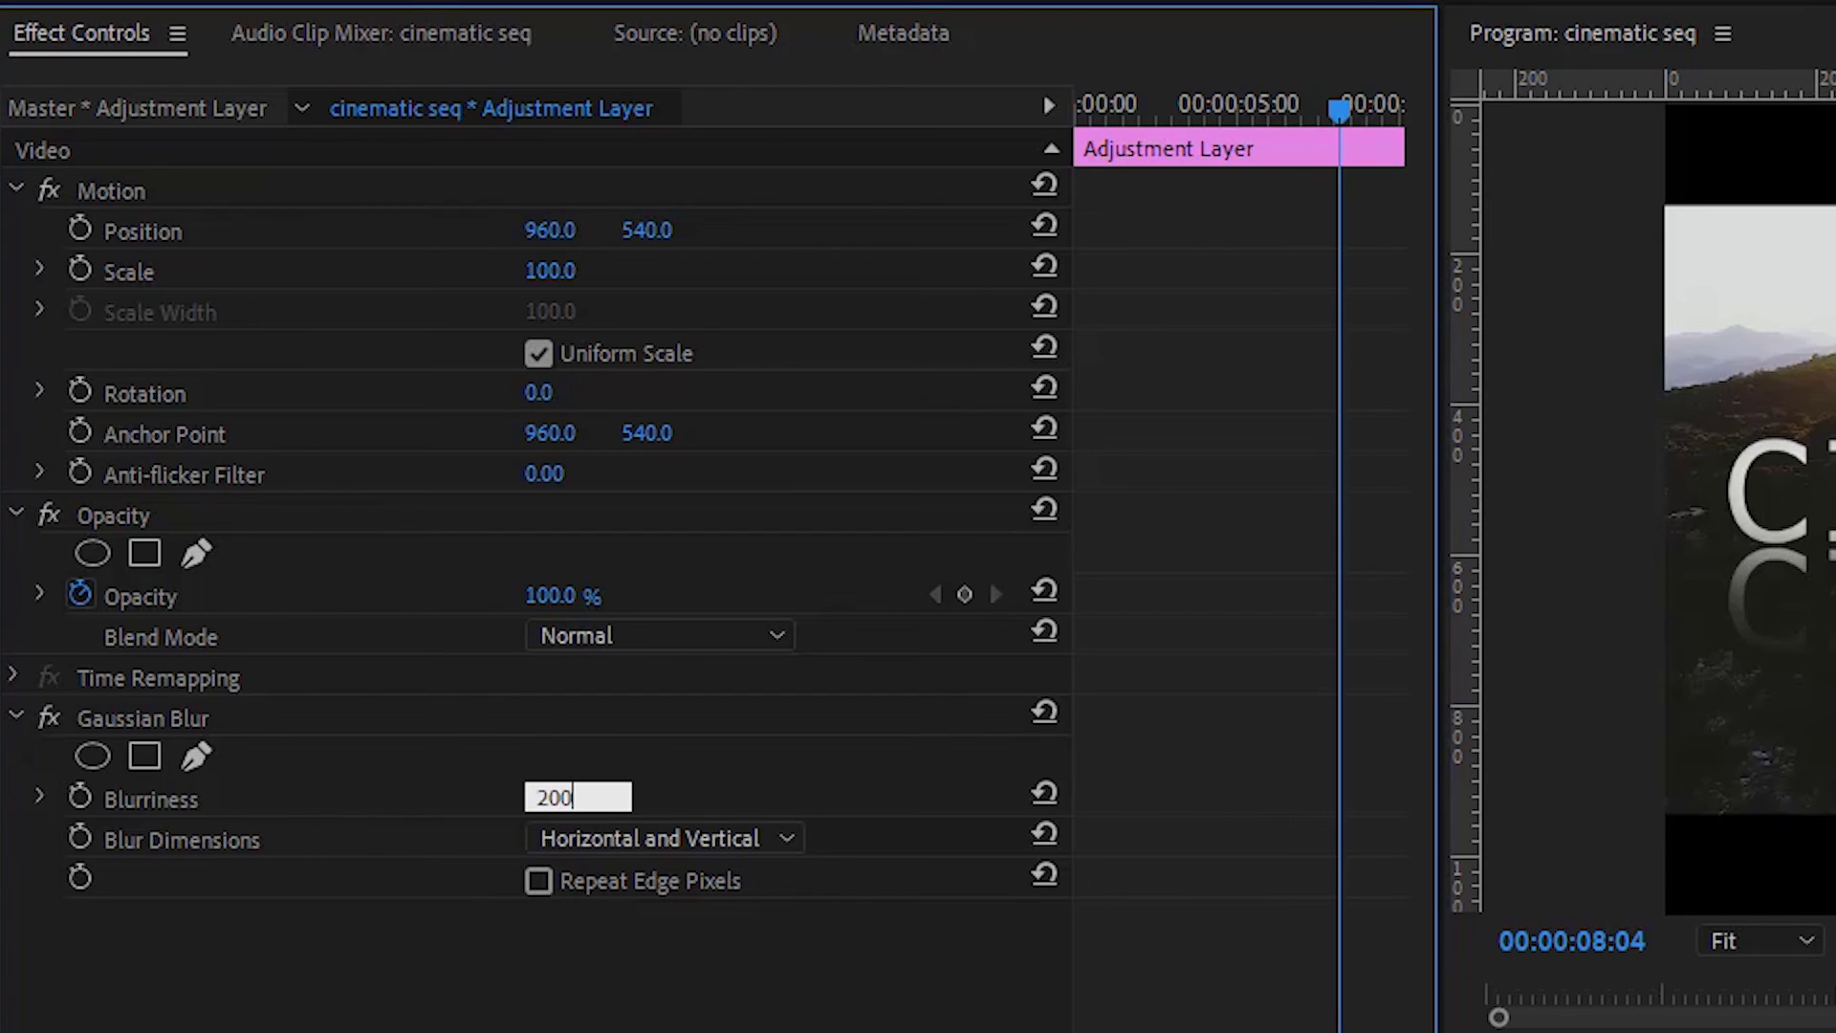
{"action": "key", "text": "Return"}
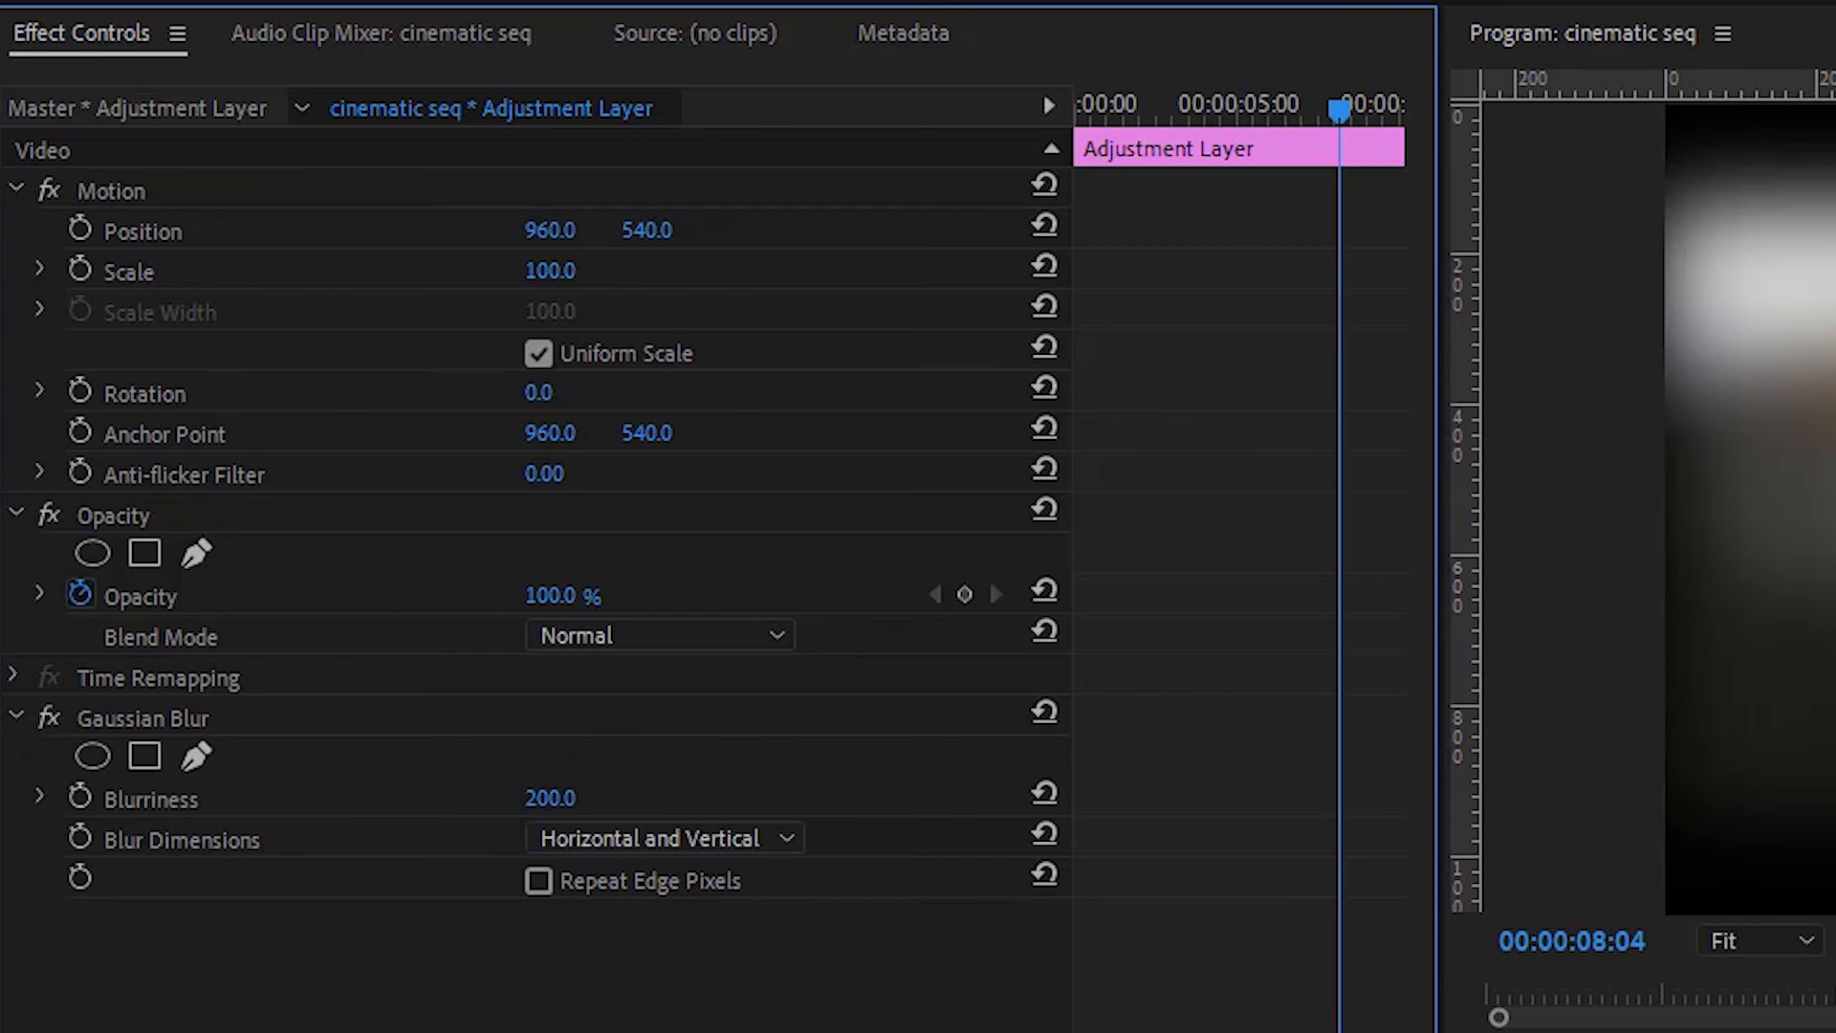
{"action": "left_click", "coordinate": [665, 838]}
{"action": "left_click", "coordinate": [669, 918]}
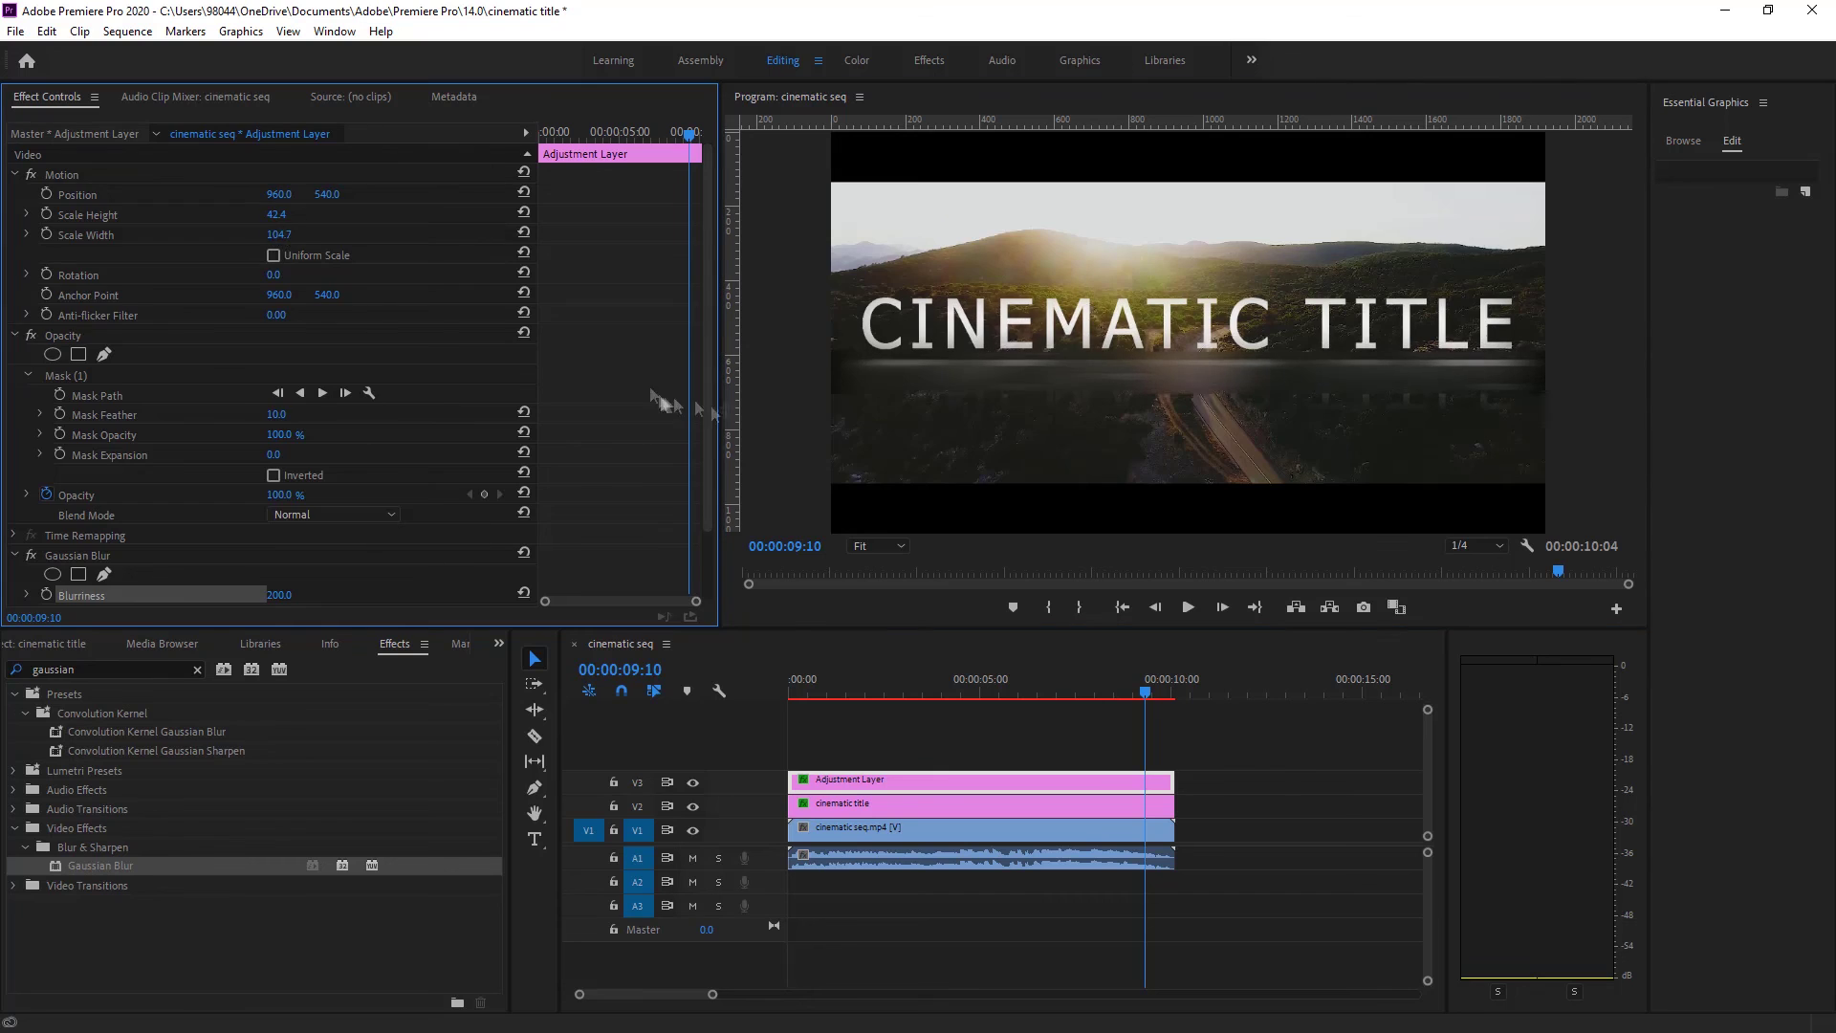
- Nest the selected title and adjustment layer clips as Nested Sequence 01
{"action": "left_click_drag", "start_coordinate": [981, 726], "coordinate": [1110, 803]}
{"action": "right_click", "coordinate": [1109, 803]}
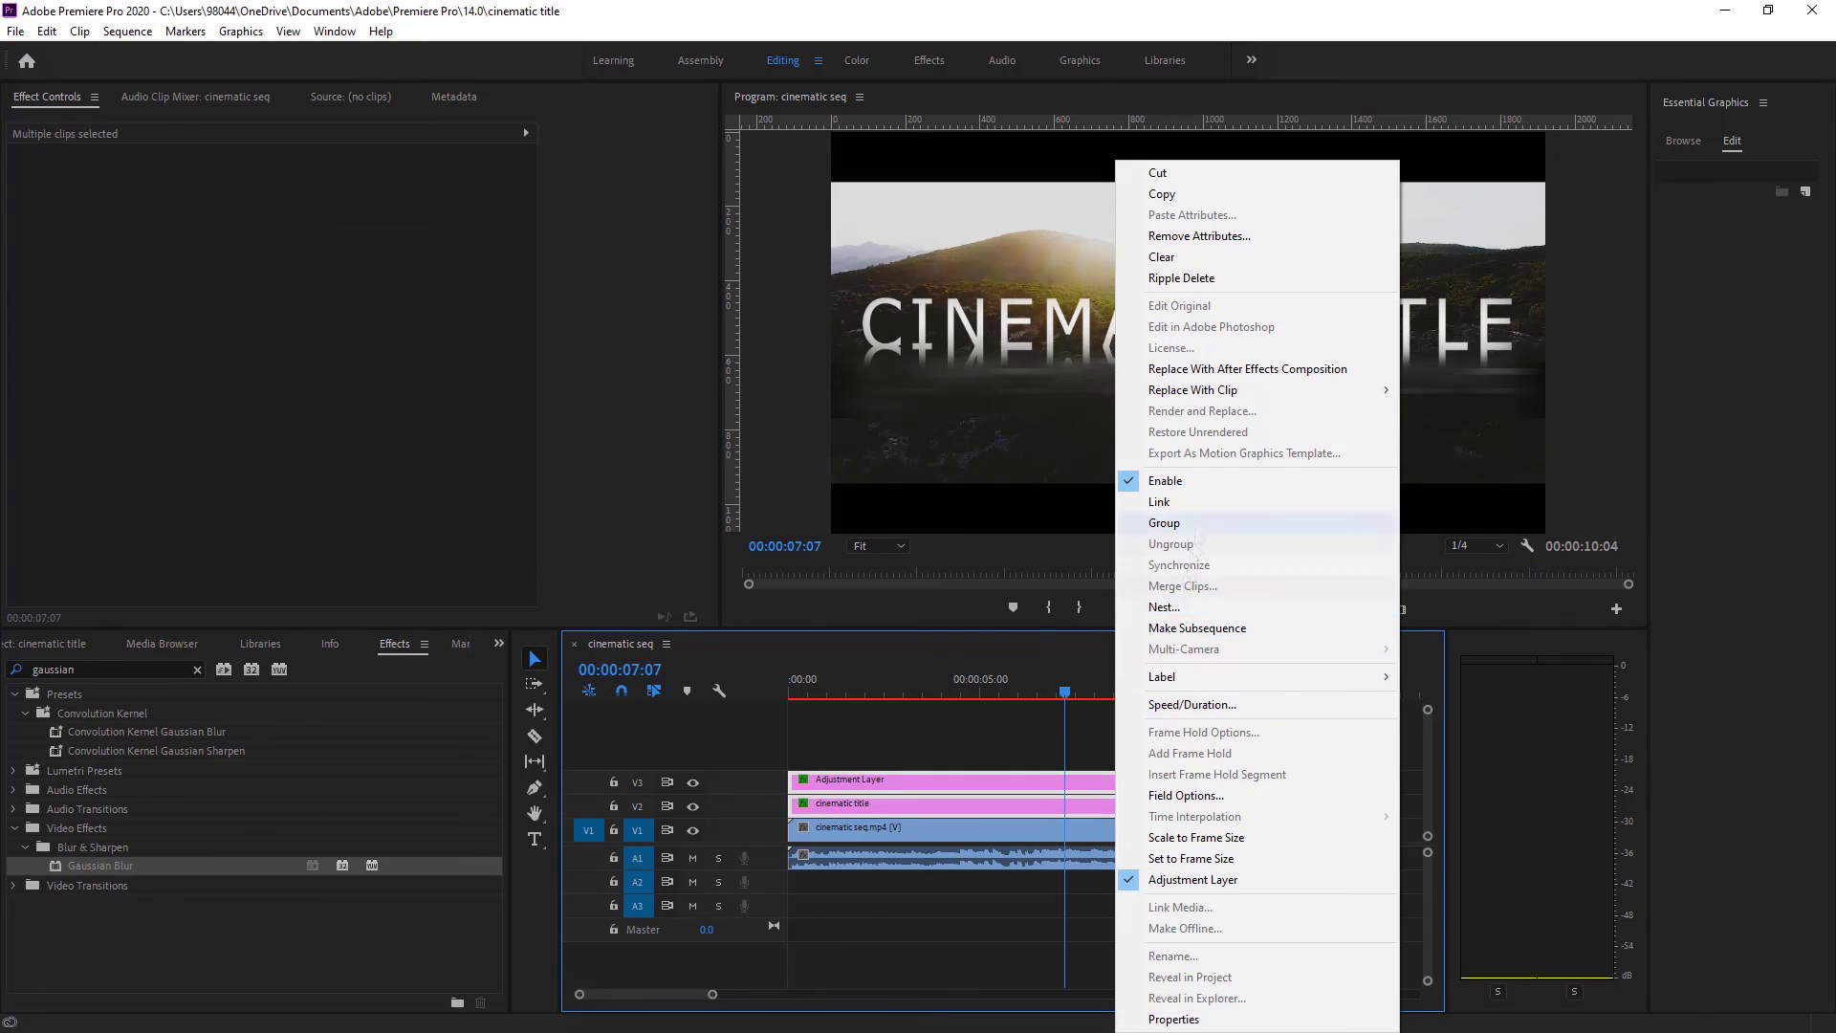
{"action": "left_click", "coordinate": [1177, 516]}
{"action": "left_click", "coordinate": [868, 547]}
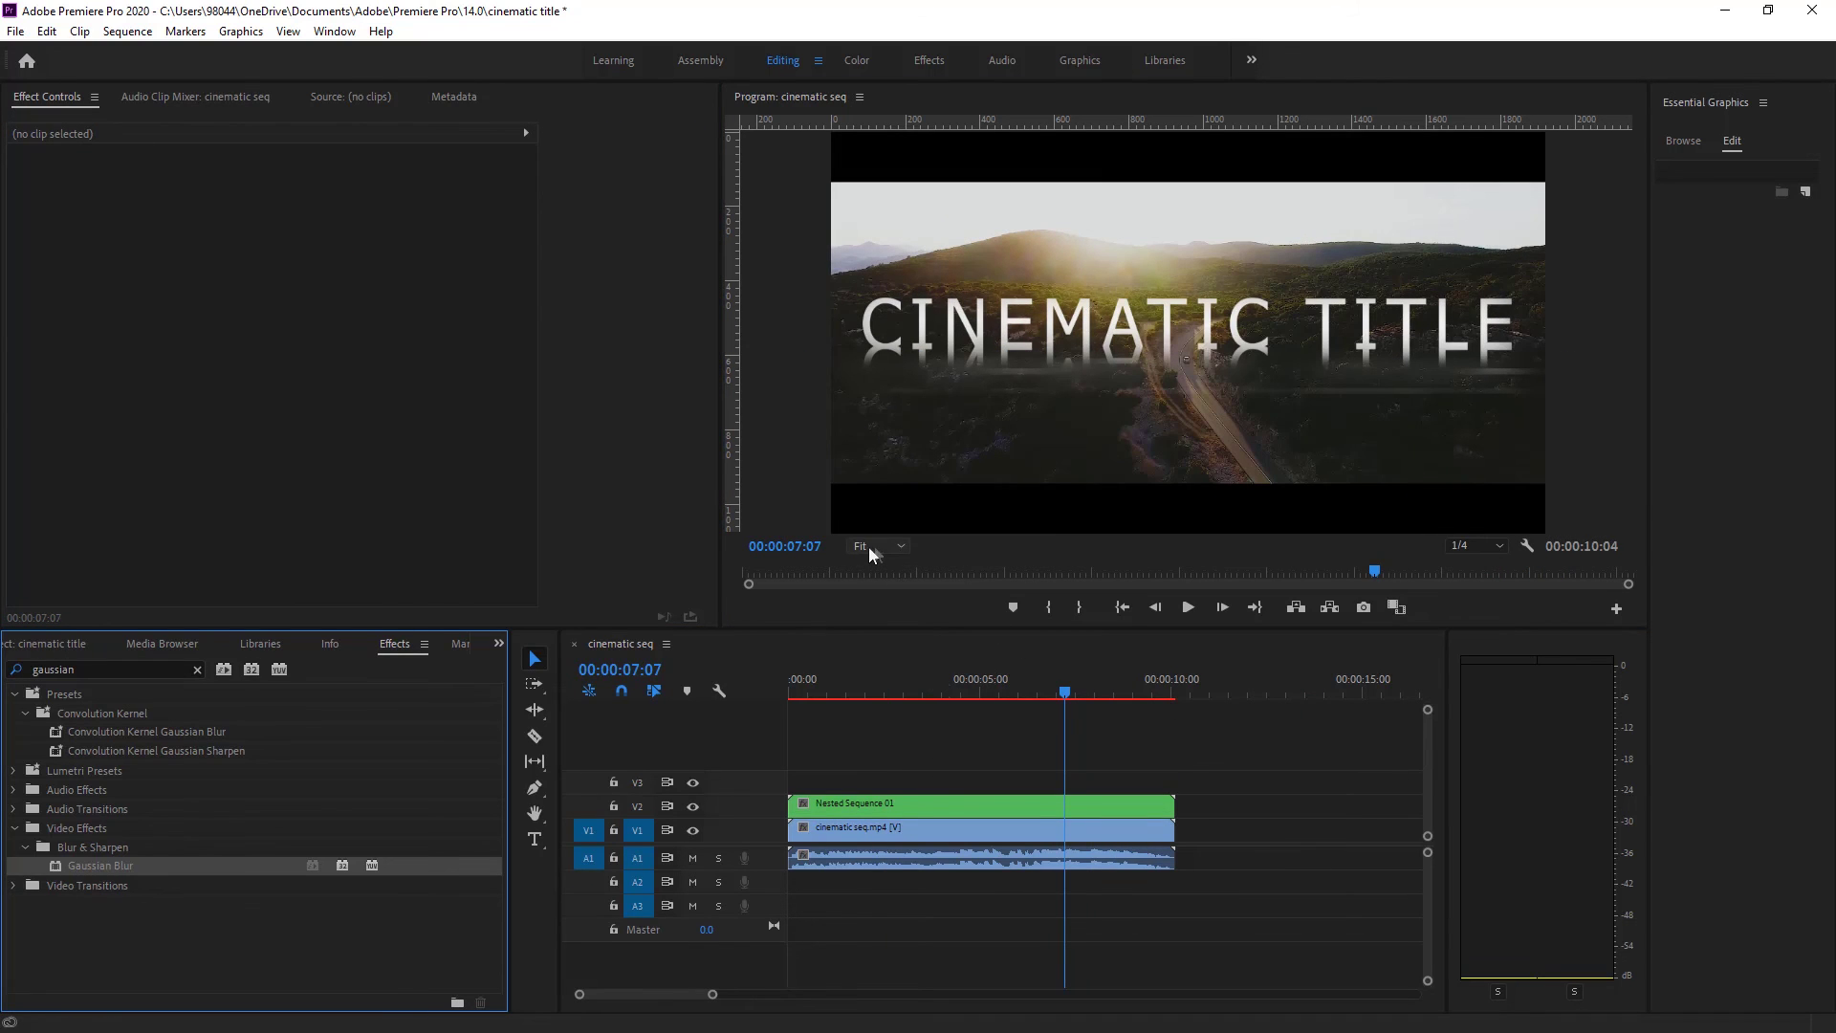
- Keyframe the nested clip's Scale at the start, then set it to 110 near the end
{"action": "left_click", "coordinate": [1004, 804]}
{"action": "key", "text": "Home"}
{"action": "left_click", "coordinate": [47, 215]}
{"action": "key", "text": "End"}
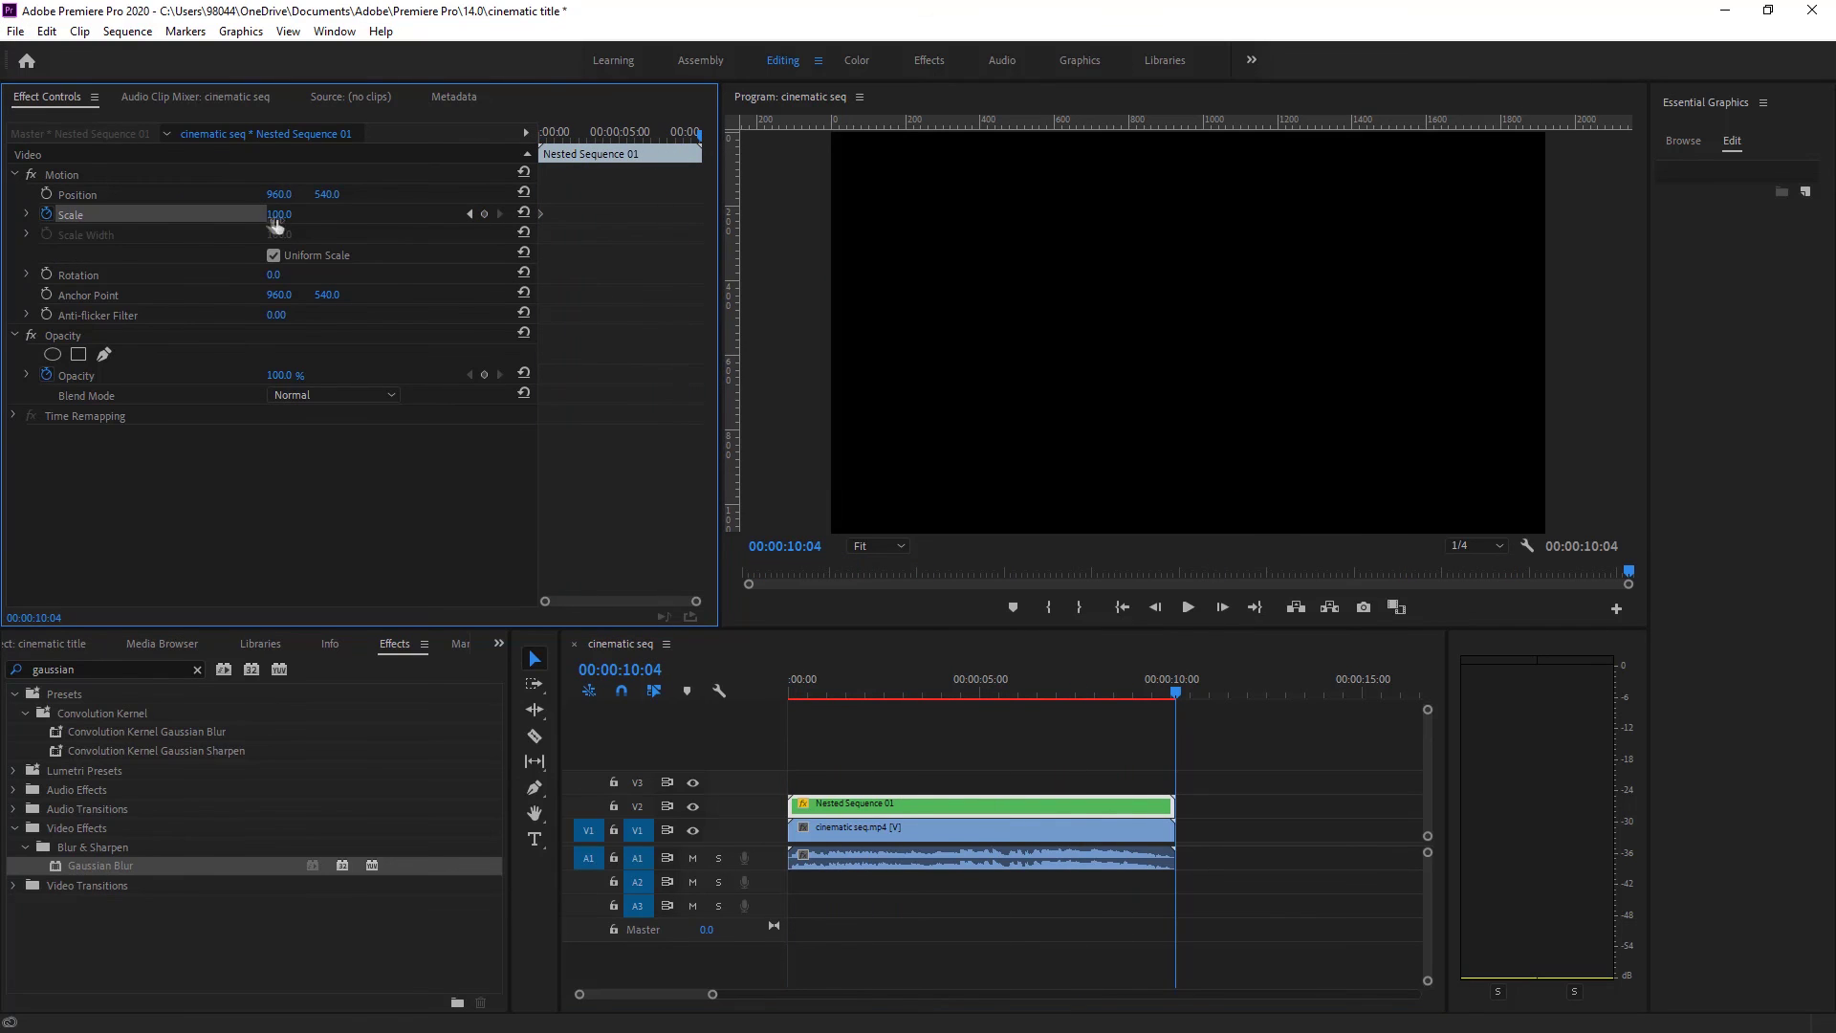
{"action": "left_click", "coordinate": [1172, 693]}
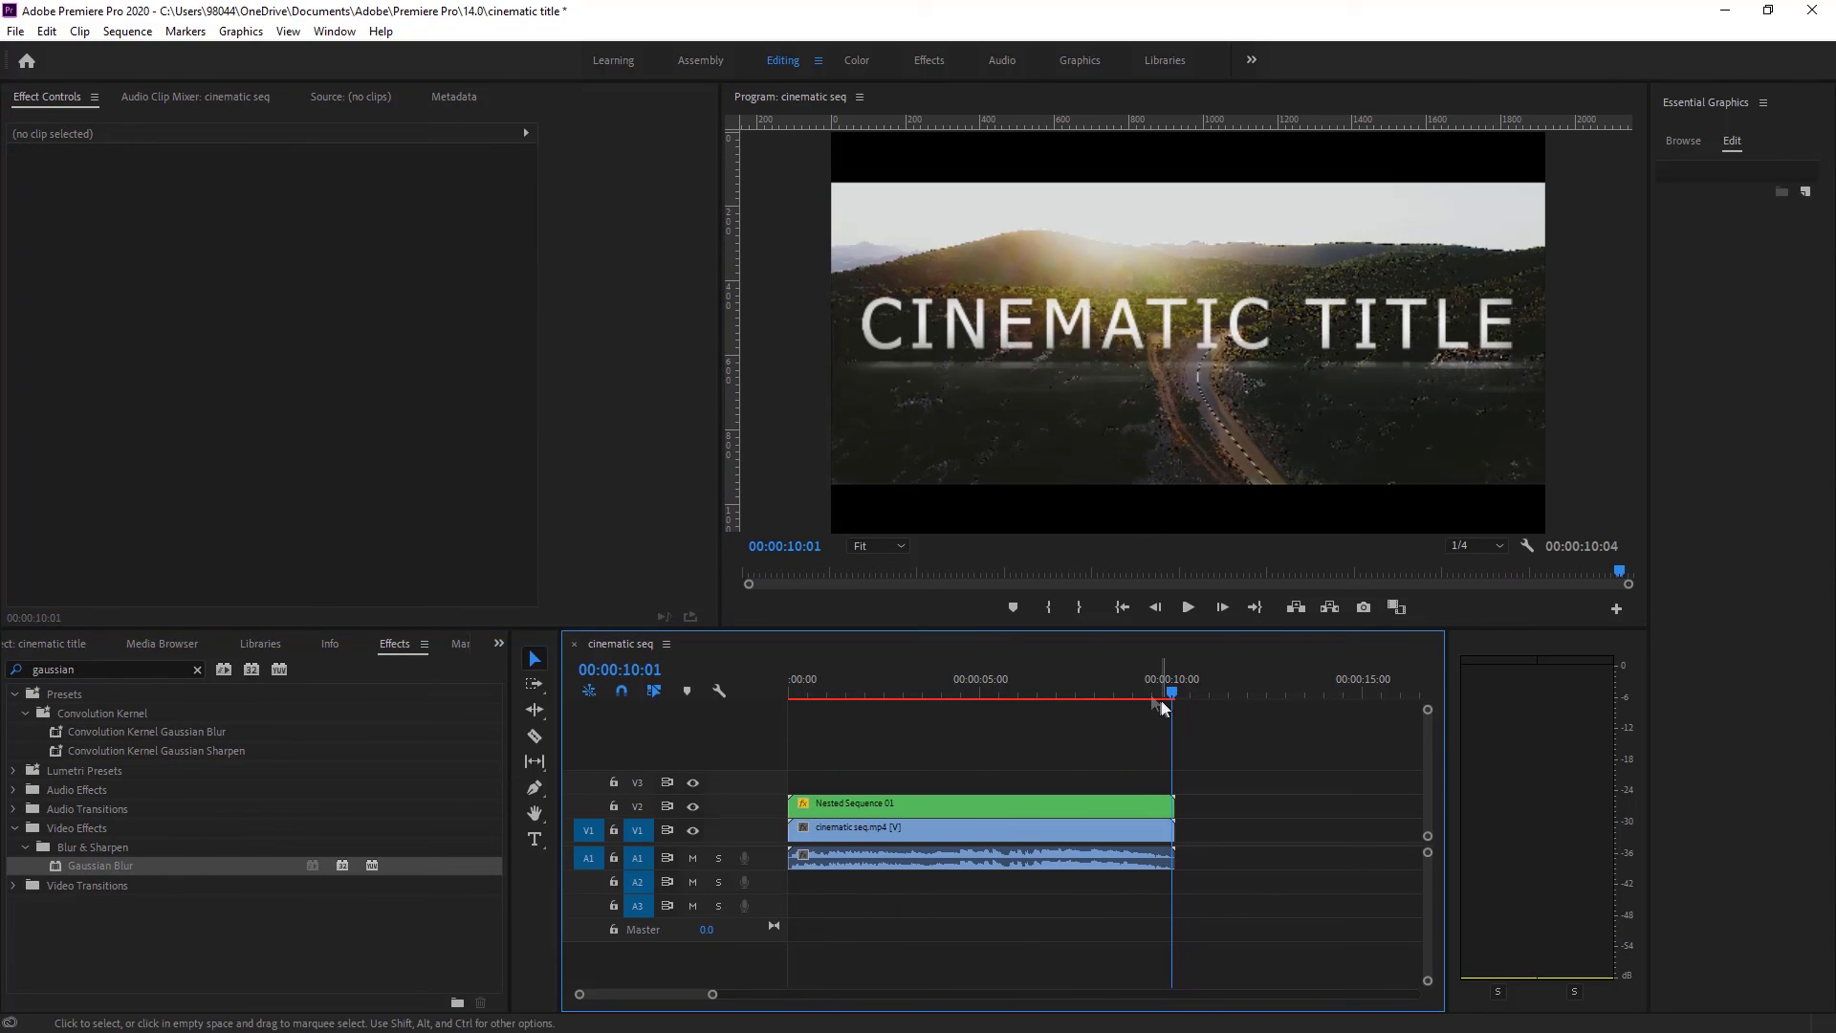
{"action": "left_click", "coordinate": [1009, 803]}
{"action": "left_click", "coordinate": [279, 214]}
{"action": "type", "text": "110"}
{"action": "key", "text": "Return"}
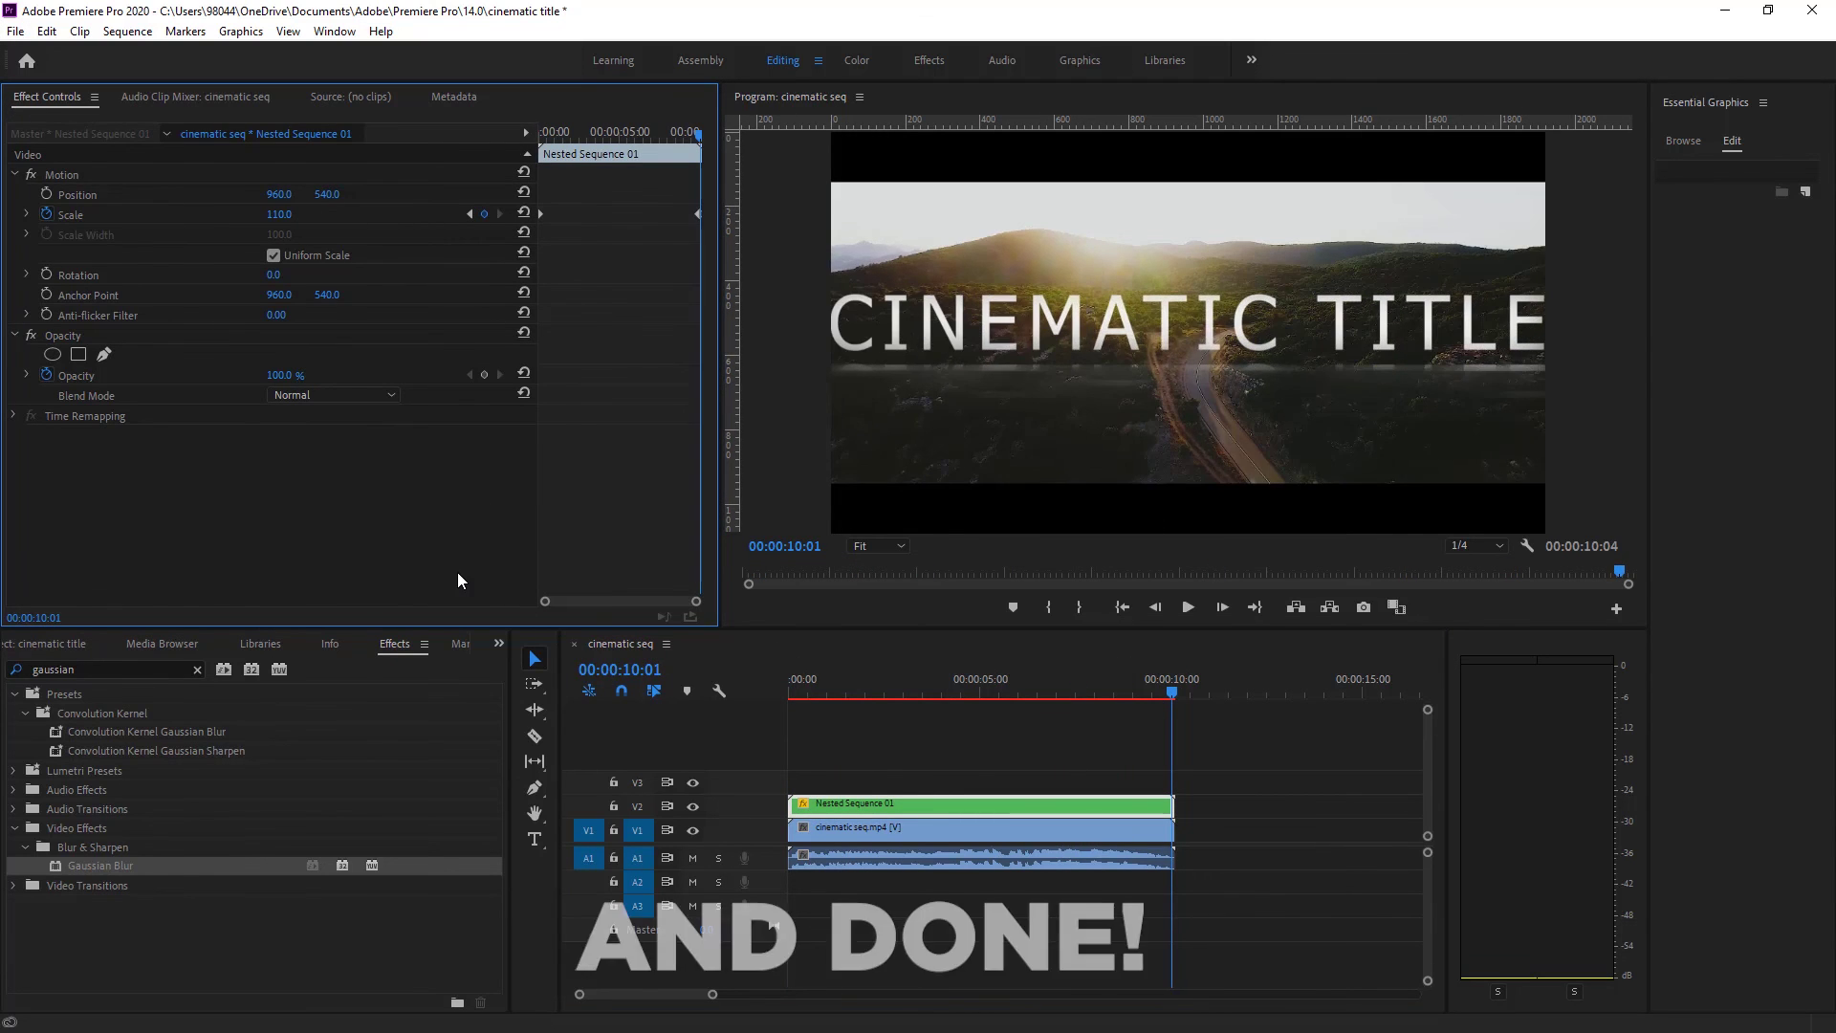